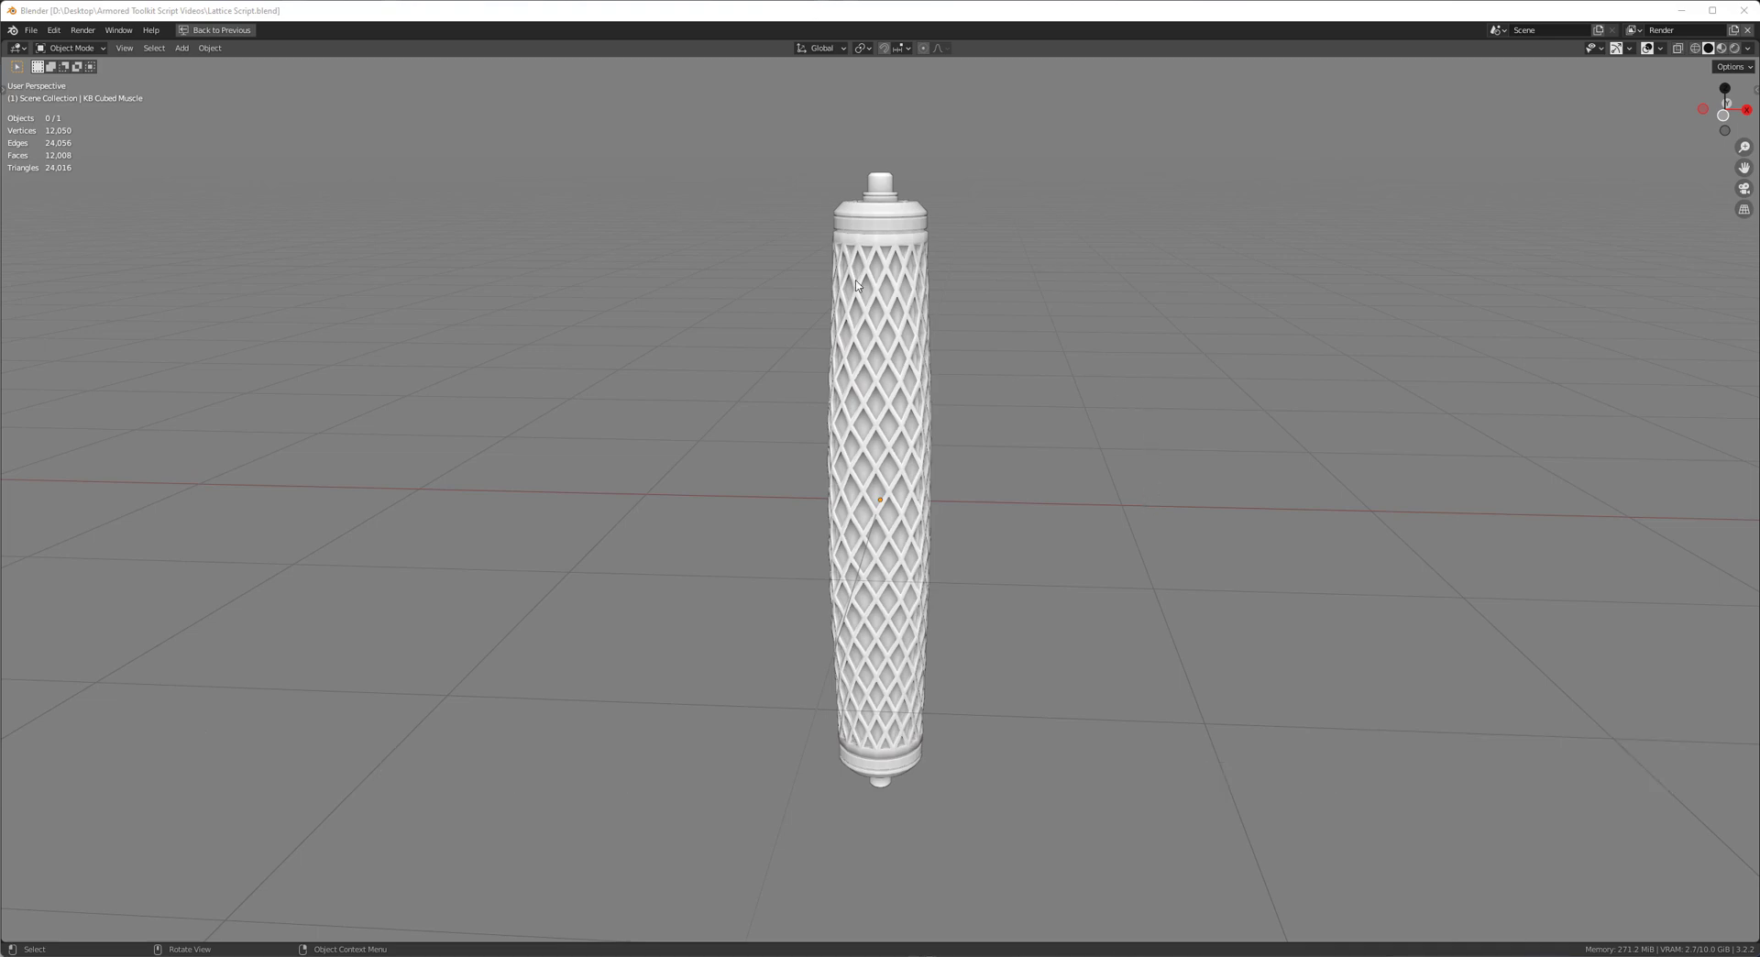
- Select the cylindrical muscle mesh and run ARMORED Lattice to fit a lattice around it
{"action": "key", "text": "a"}
{"action": "key", "text": "F3"}
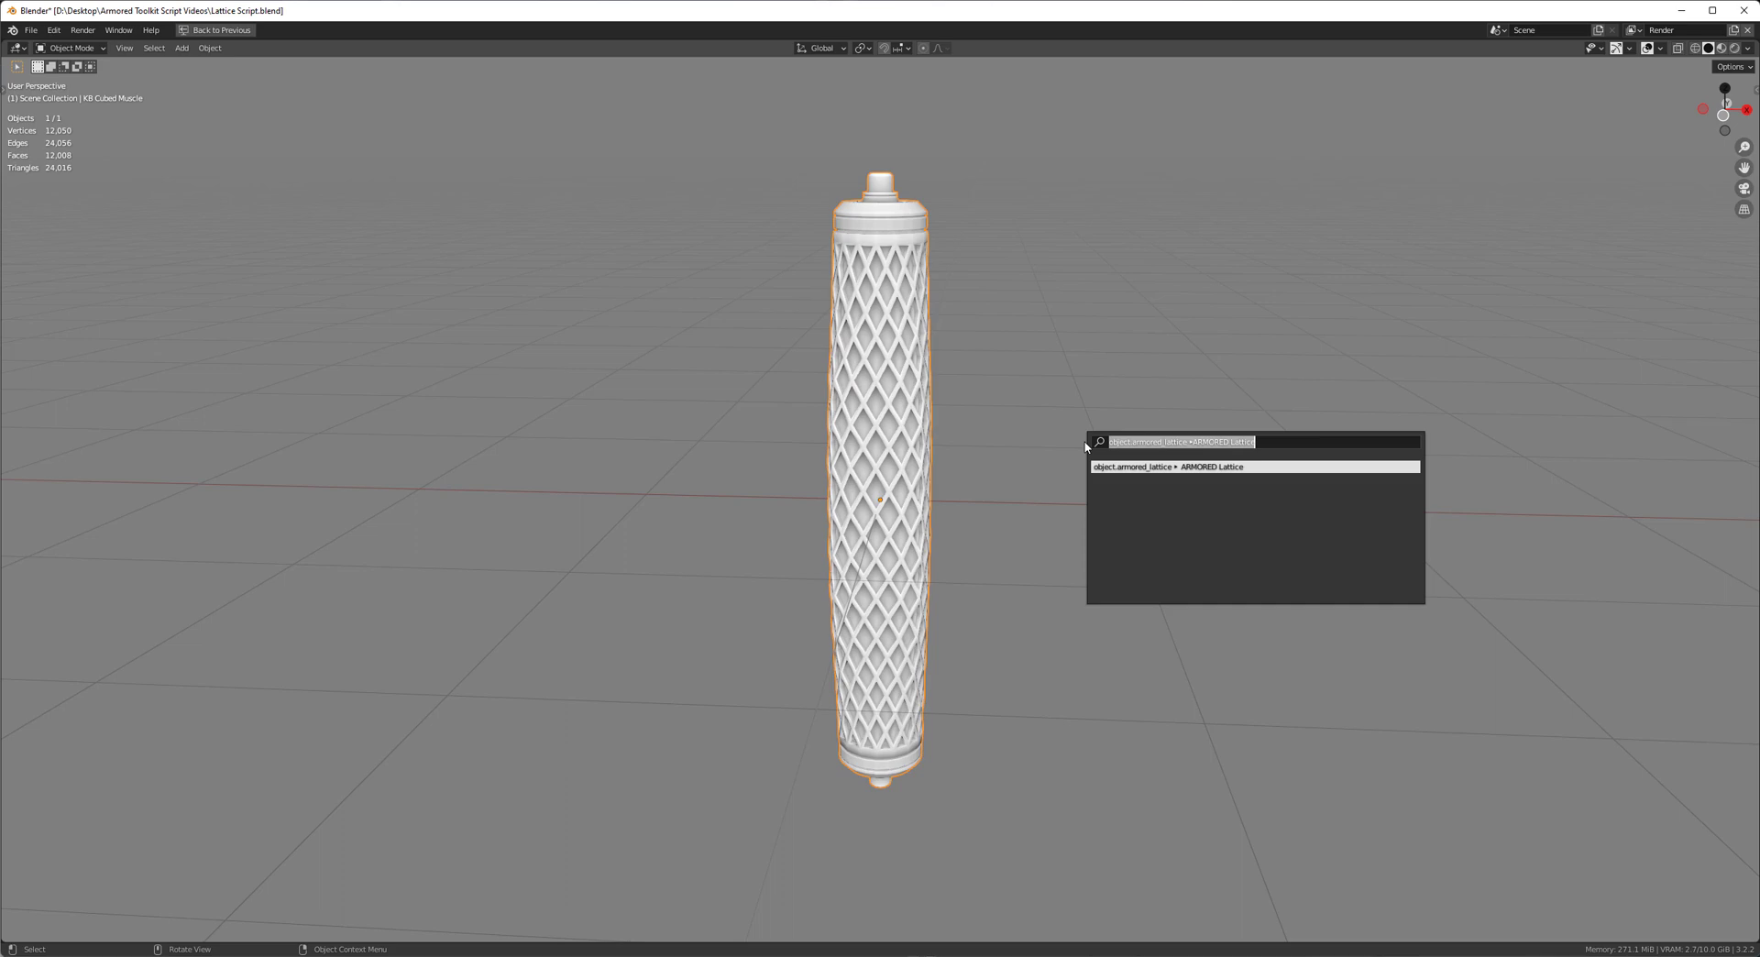
{"action": "type", "text": "arm lat"}
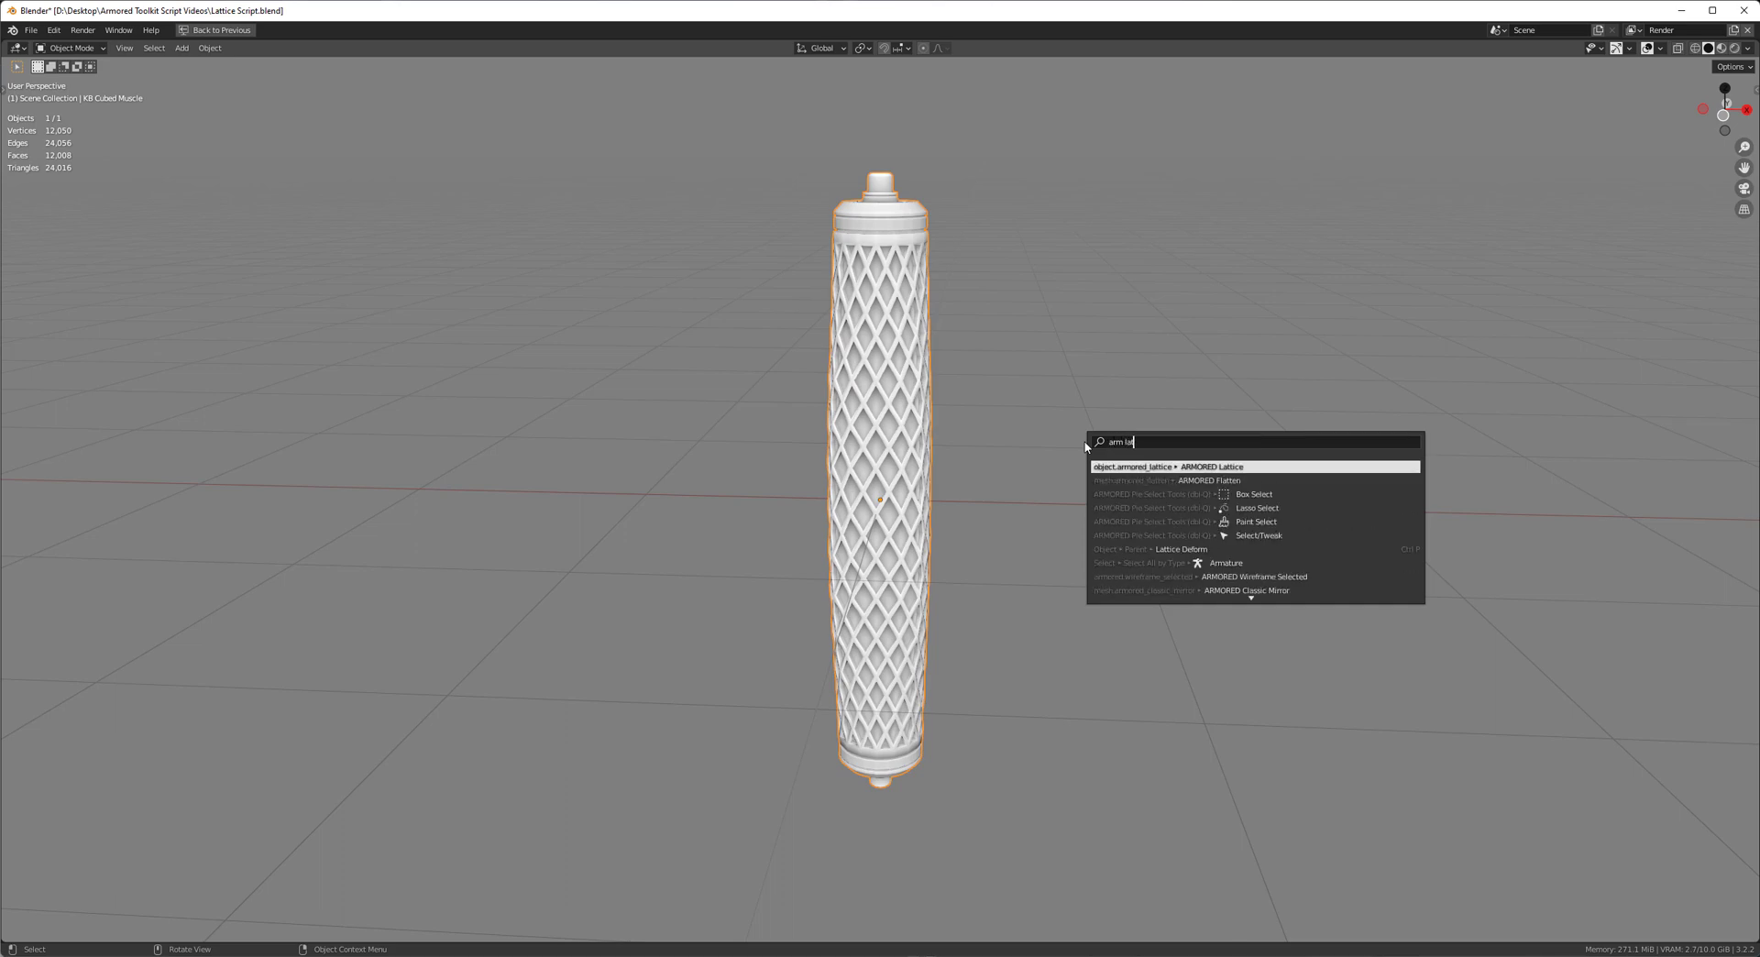
{"action": "key", "text": "Return"}
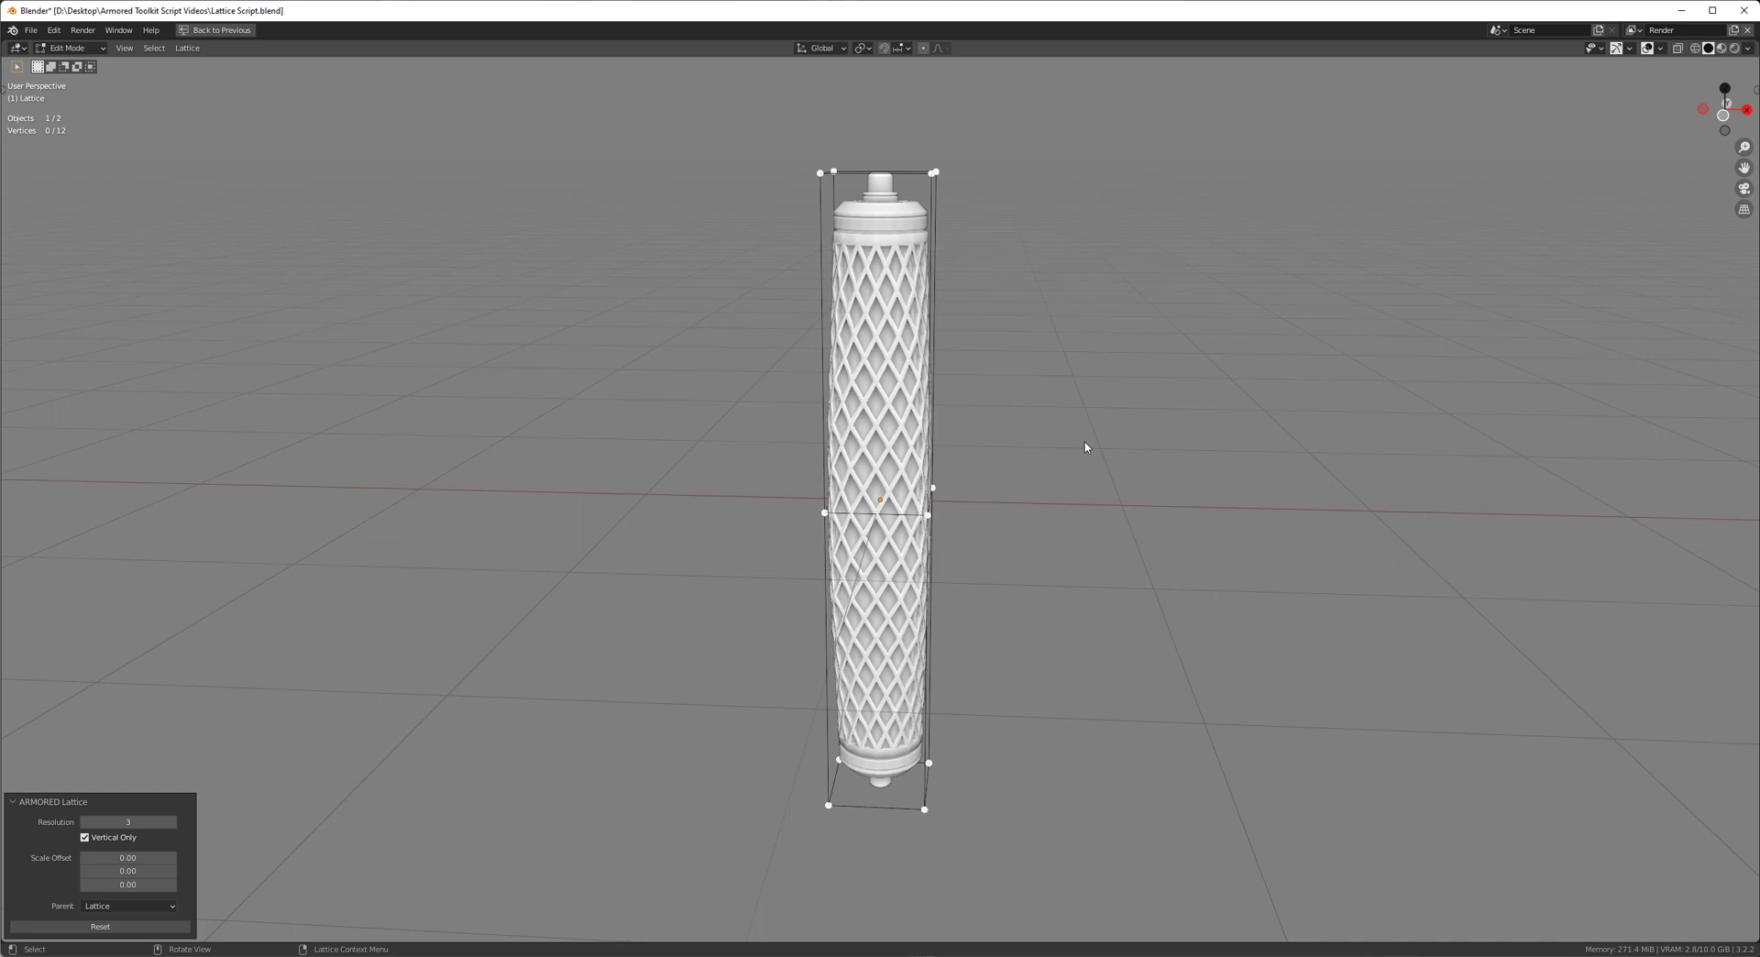
- Try a lattice resolution of 8, inspect the denser cage and reset the operator settings
{"action": "left_click_drag", "start_coordinate": [127, 821], "coordinate": [148, 821]}
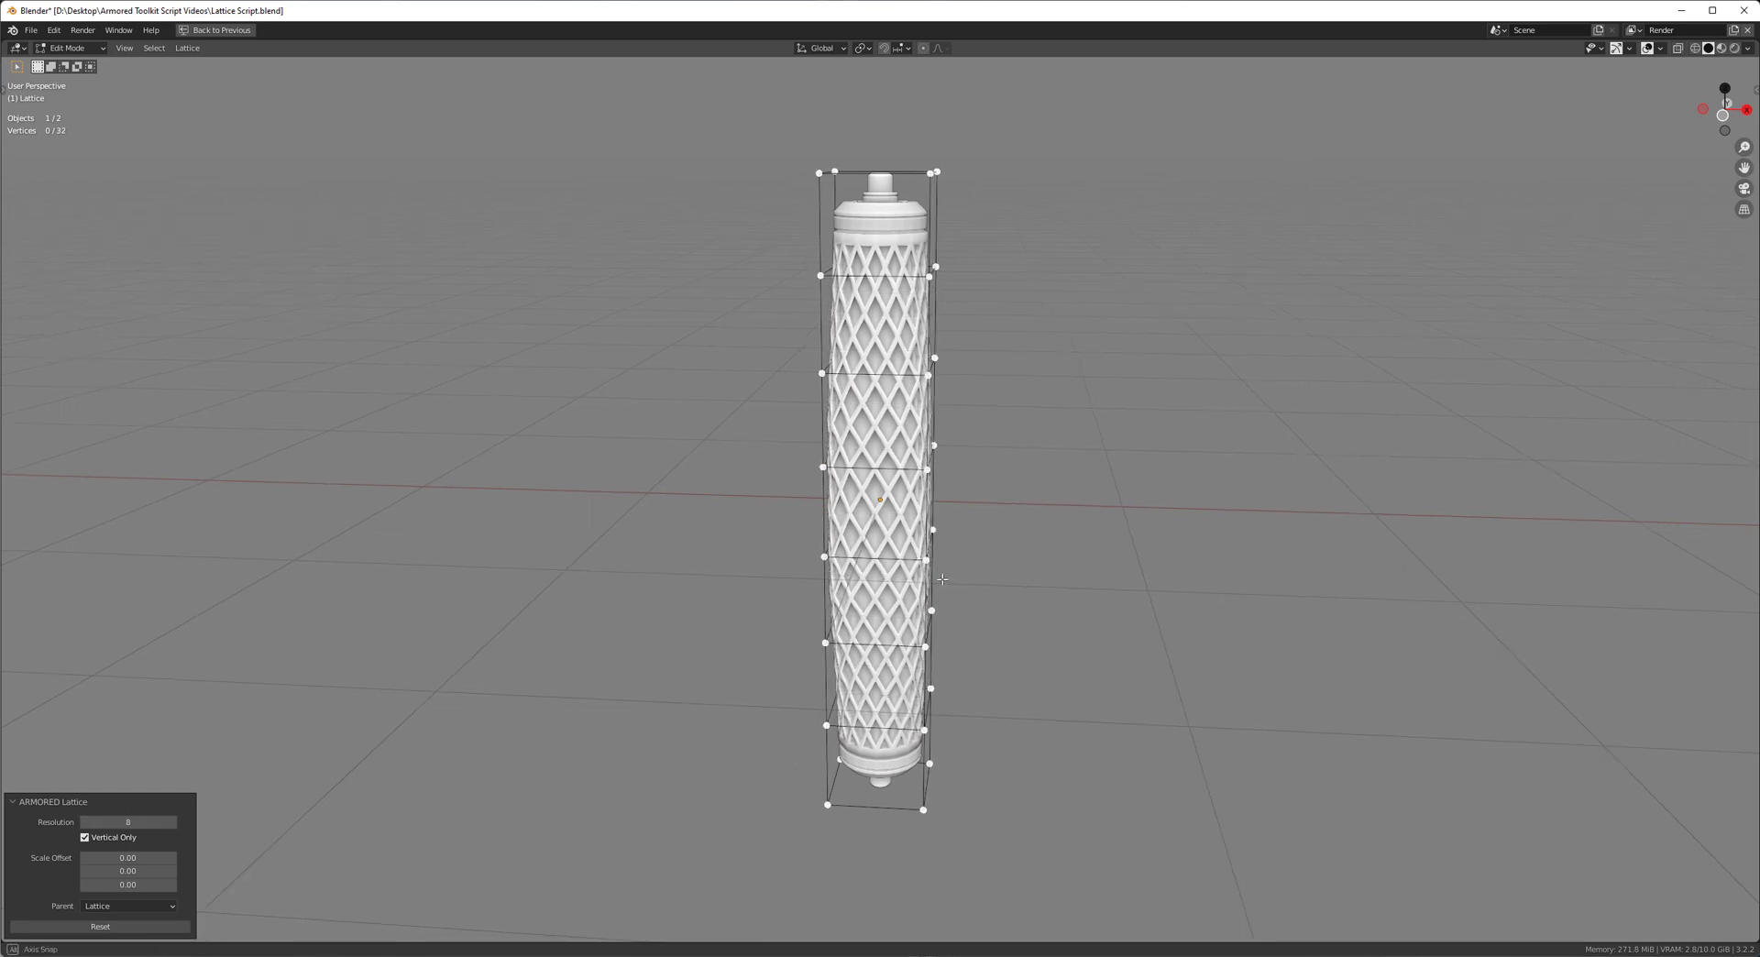
{"action": "middle_click_drag", "start_coordinate": [942, 579], "coordinate": [999, 595]}
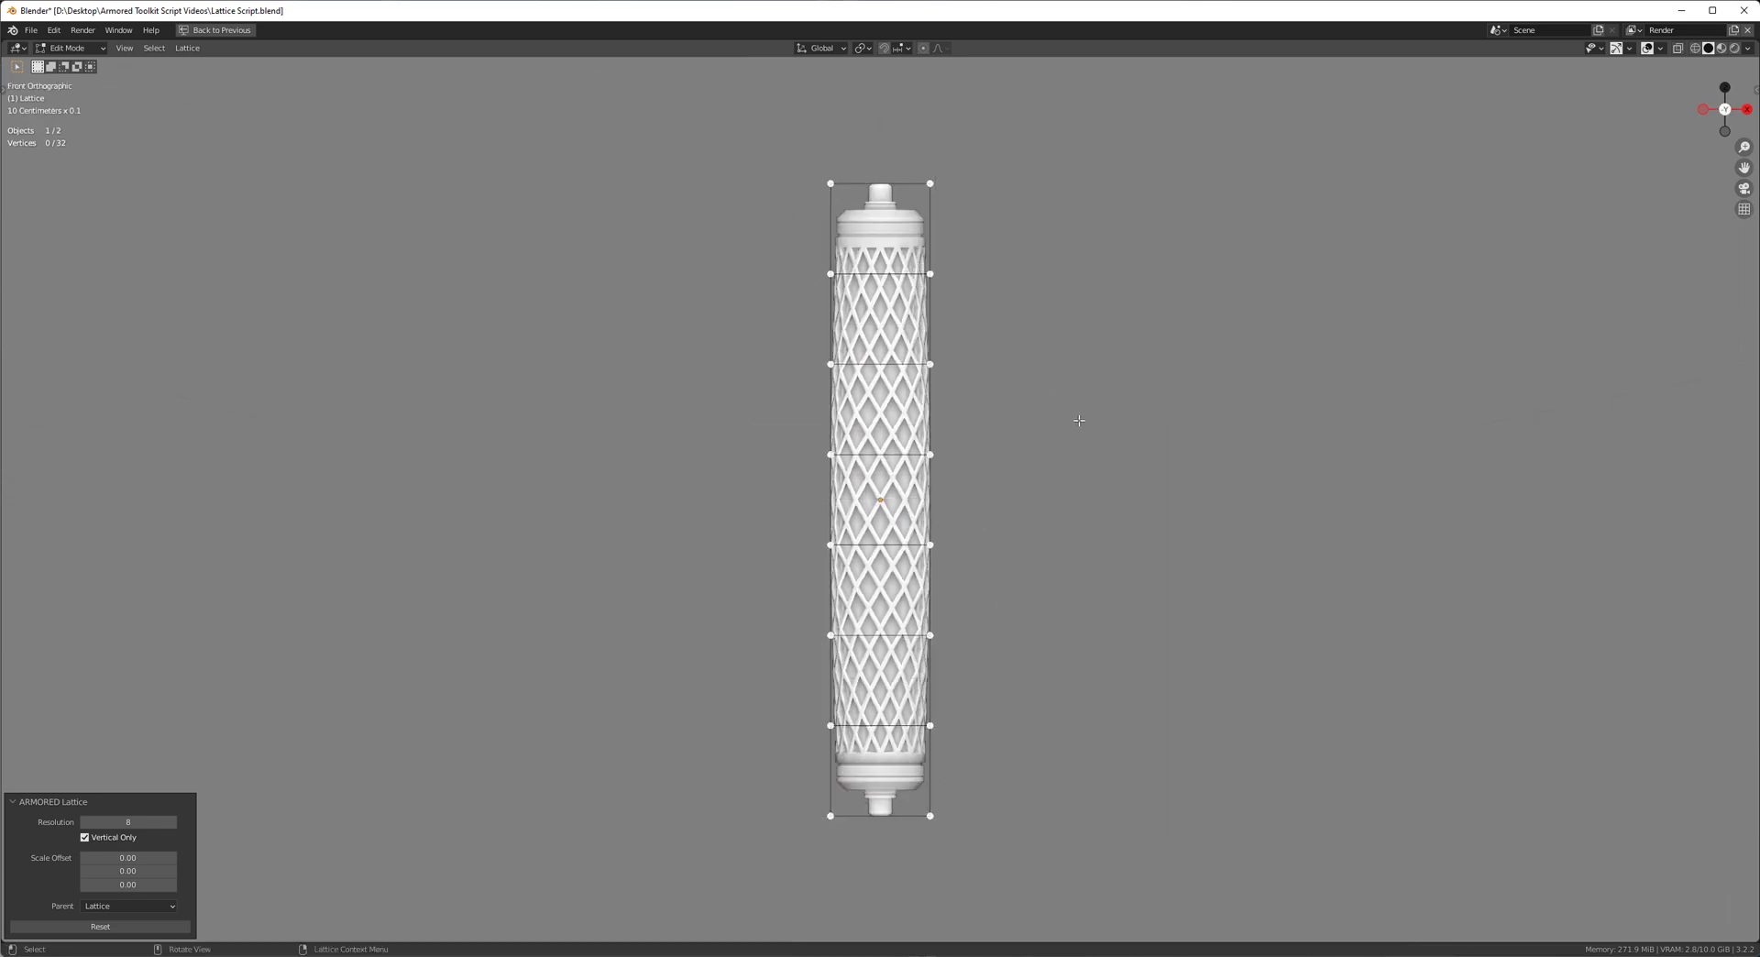
{"action": "middle_click_drag", "start_coordinate": [1078, 421], "coordinate": [1025, 443]}
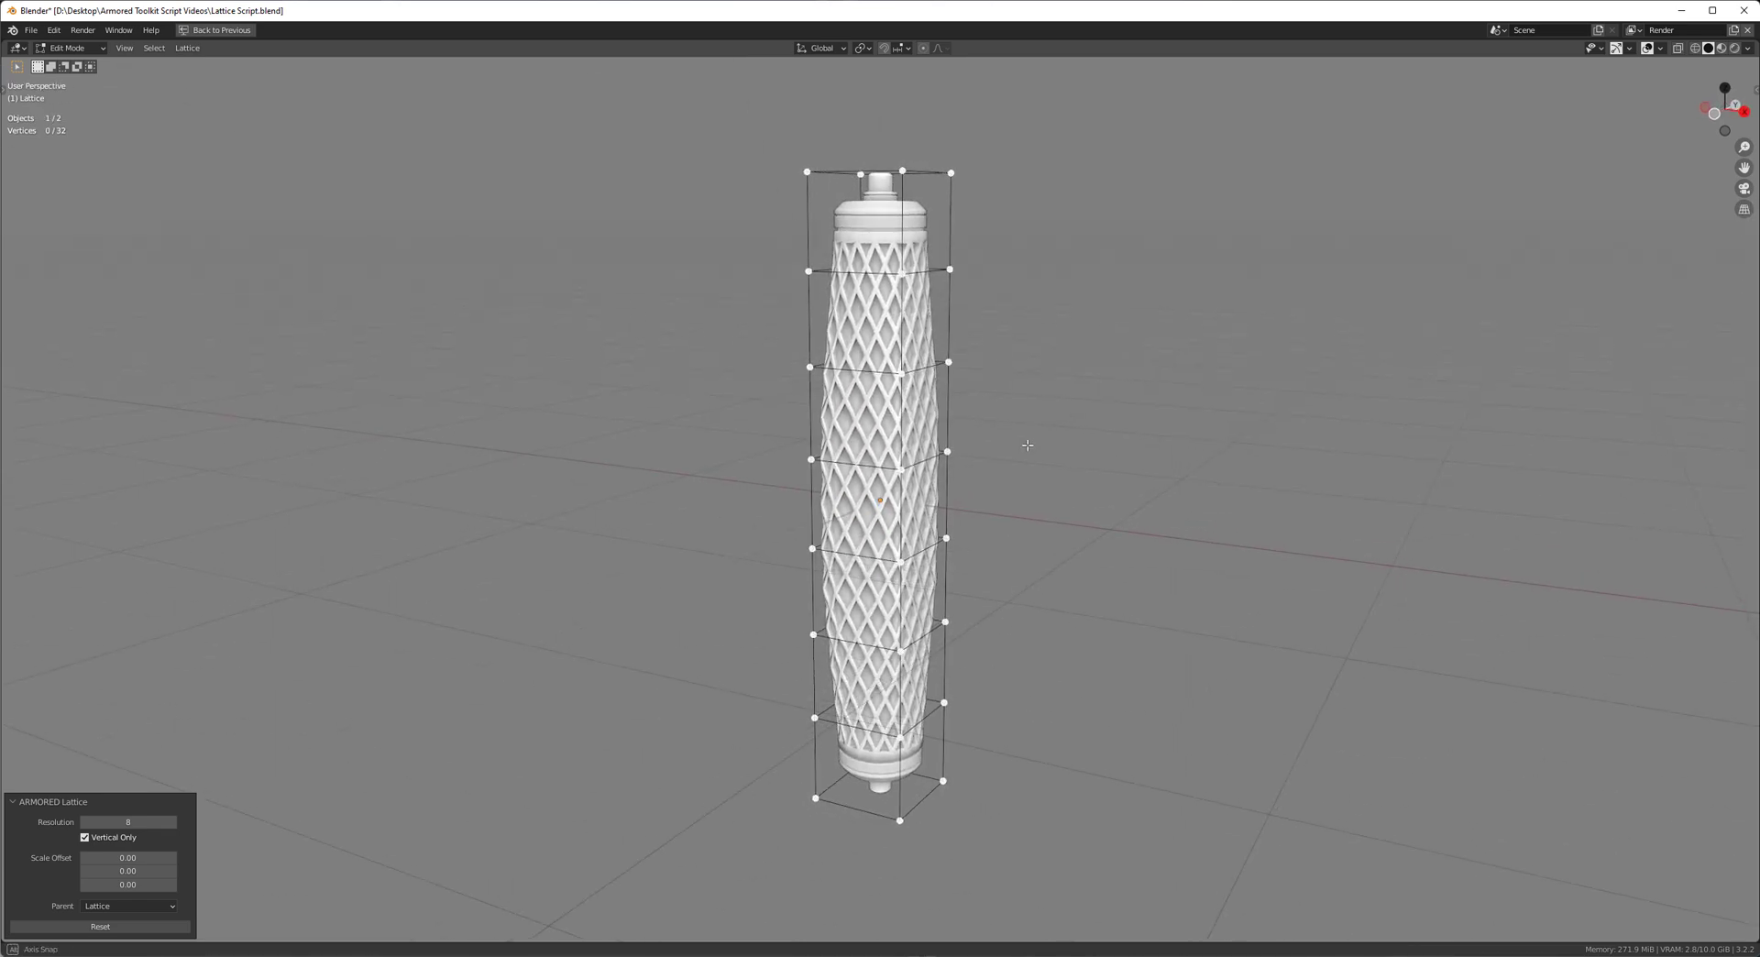
{"action": "left_click", "coordinate": [113, 927]}
- Widen the muscle's middle by scaling the middle lattice points along X by about 2.325
{"action": "middle_click_drag", "start_coordinate": [978, 573], "coordinate": [1037, 561]}
{"action": "left_click_drag", "start_coordinate": [1126, 374], "coordinate": [807, 577]}
{"action": "key", "text": "s"}
{"action": "key", "text": "x"}
{"action": "left_click", "coordinate": [1028, 134]}
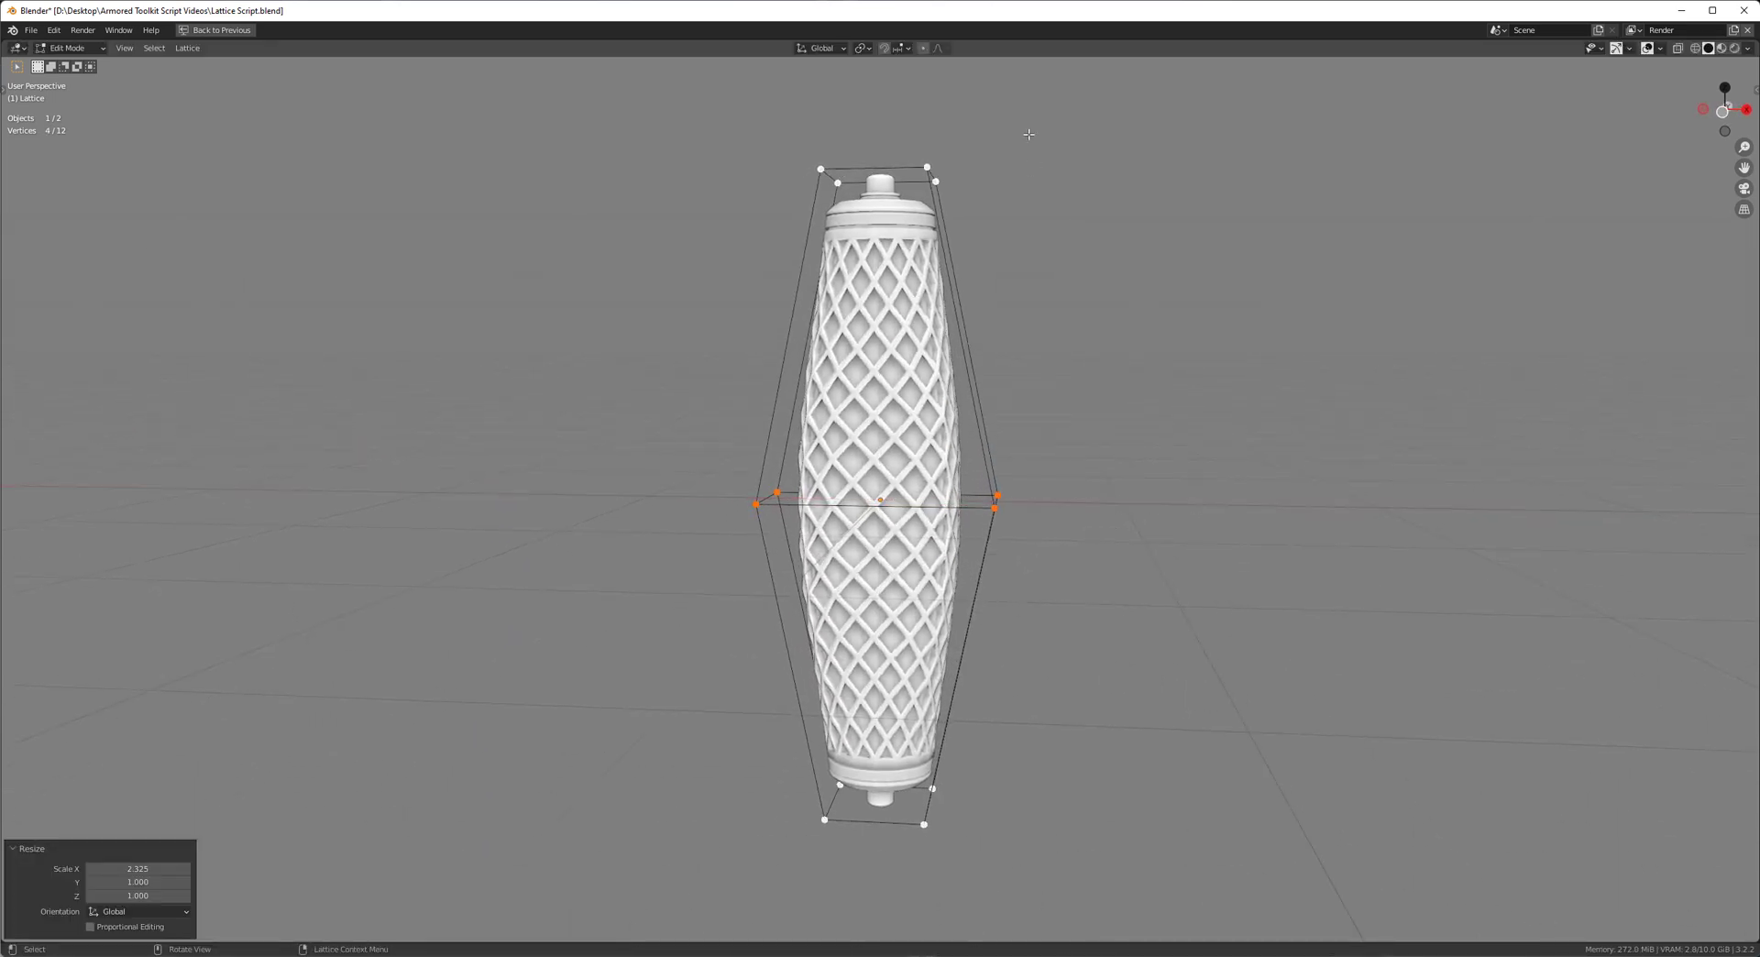
- Narrow the upper end of the muscle by scaling the top lattice points inward along X
{"action": "left_click_drag", "start_coordinate": [1028, 134], "coordinate": [779, 216]}
{"action": "key", "text": "s"}
{"action": "key", "text": "x"}
{"action": "left_click", "coordinate": [1008, 209]}
- Narrow the lower end by scaling the bottom lattice points along X by about 0.587
{"action": "middle_click_drag", "start_coordinate": [1036, 749], "coordinate": [1012, 584], "text": "shift"}
{"action": "middle_click_drag", "start_coordinate": [1015, 633], "coordinate": [1028, 591]}
{"action": "key", "text": "b"}
{"action": "left_click_drag", "start_coordinate": [1028, 591], "coordinate": [797, 659]}
{"action": "key", "text": "s"}
{"action": "key", "text": "x"}
{"action": "left_click", "coordinate": [926, 627]}
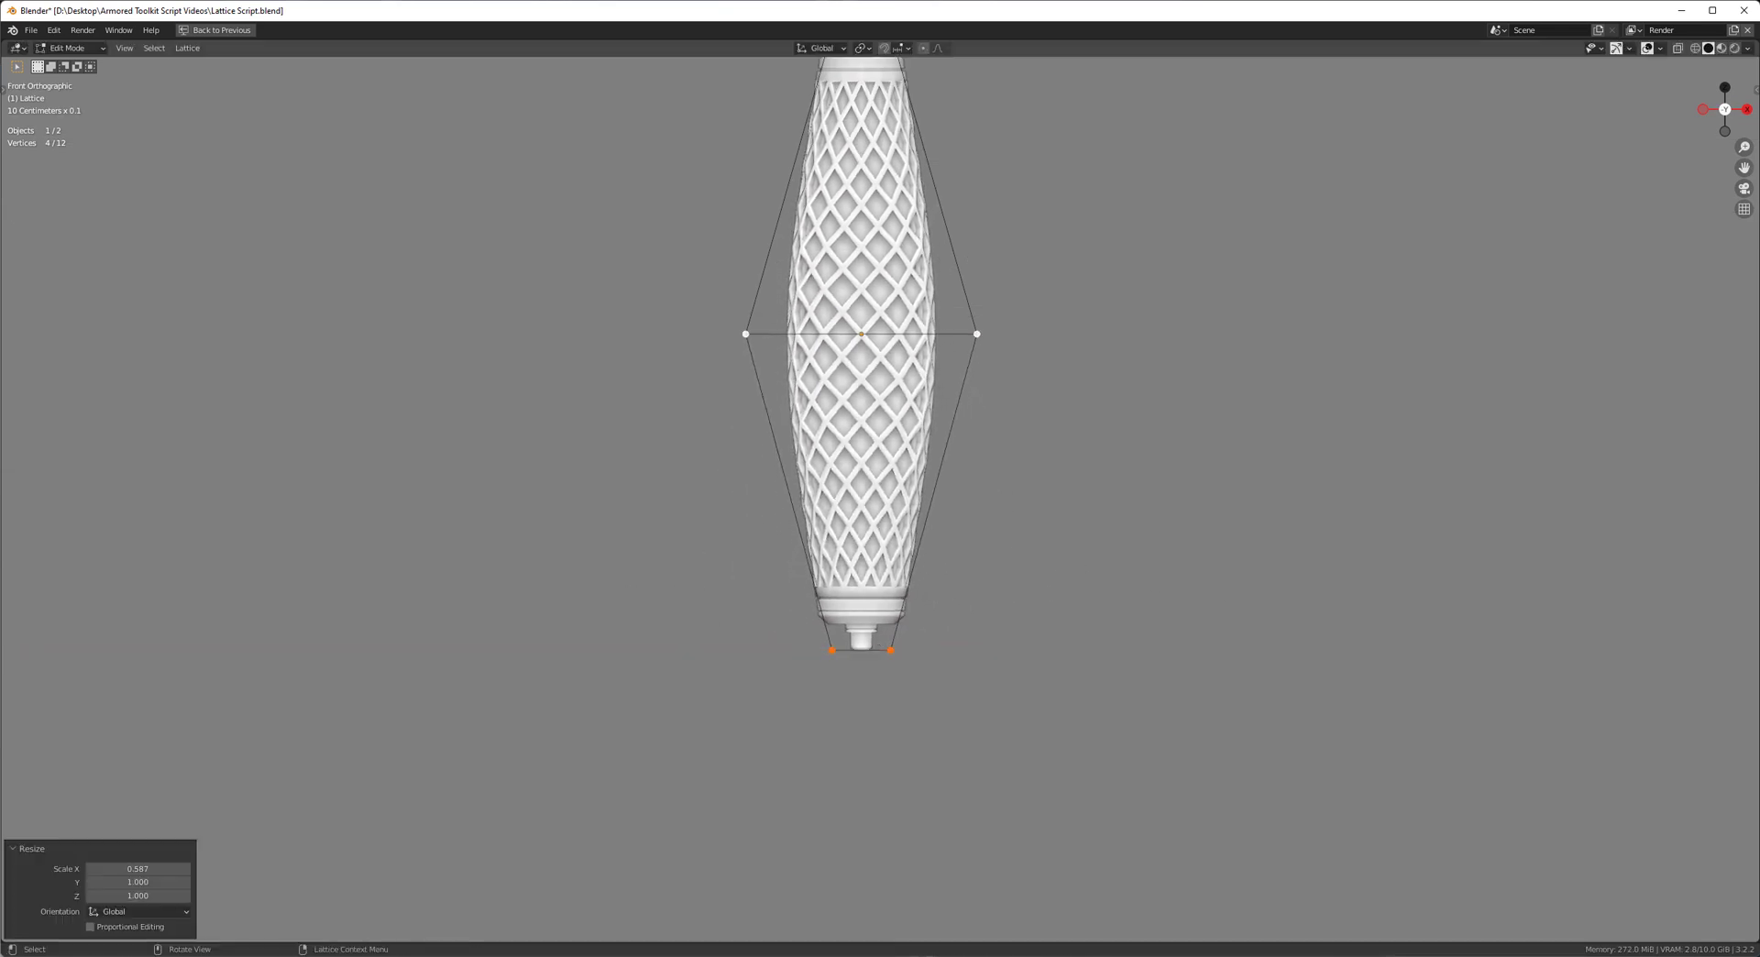
- Return to Object Mode and check the deformed muscle's mesh in a temporary wireframe display
{"action": "scroll", "coordinate": [1026, 518], "scroll_direction": "down", "scroll_amount": 2}
{"action": "middle_click_drag", "start_coordinate": [1022, 440], "coordinate": [883, 555], "text": "shift"}
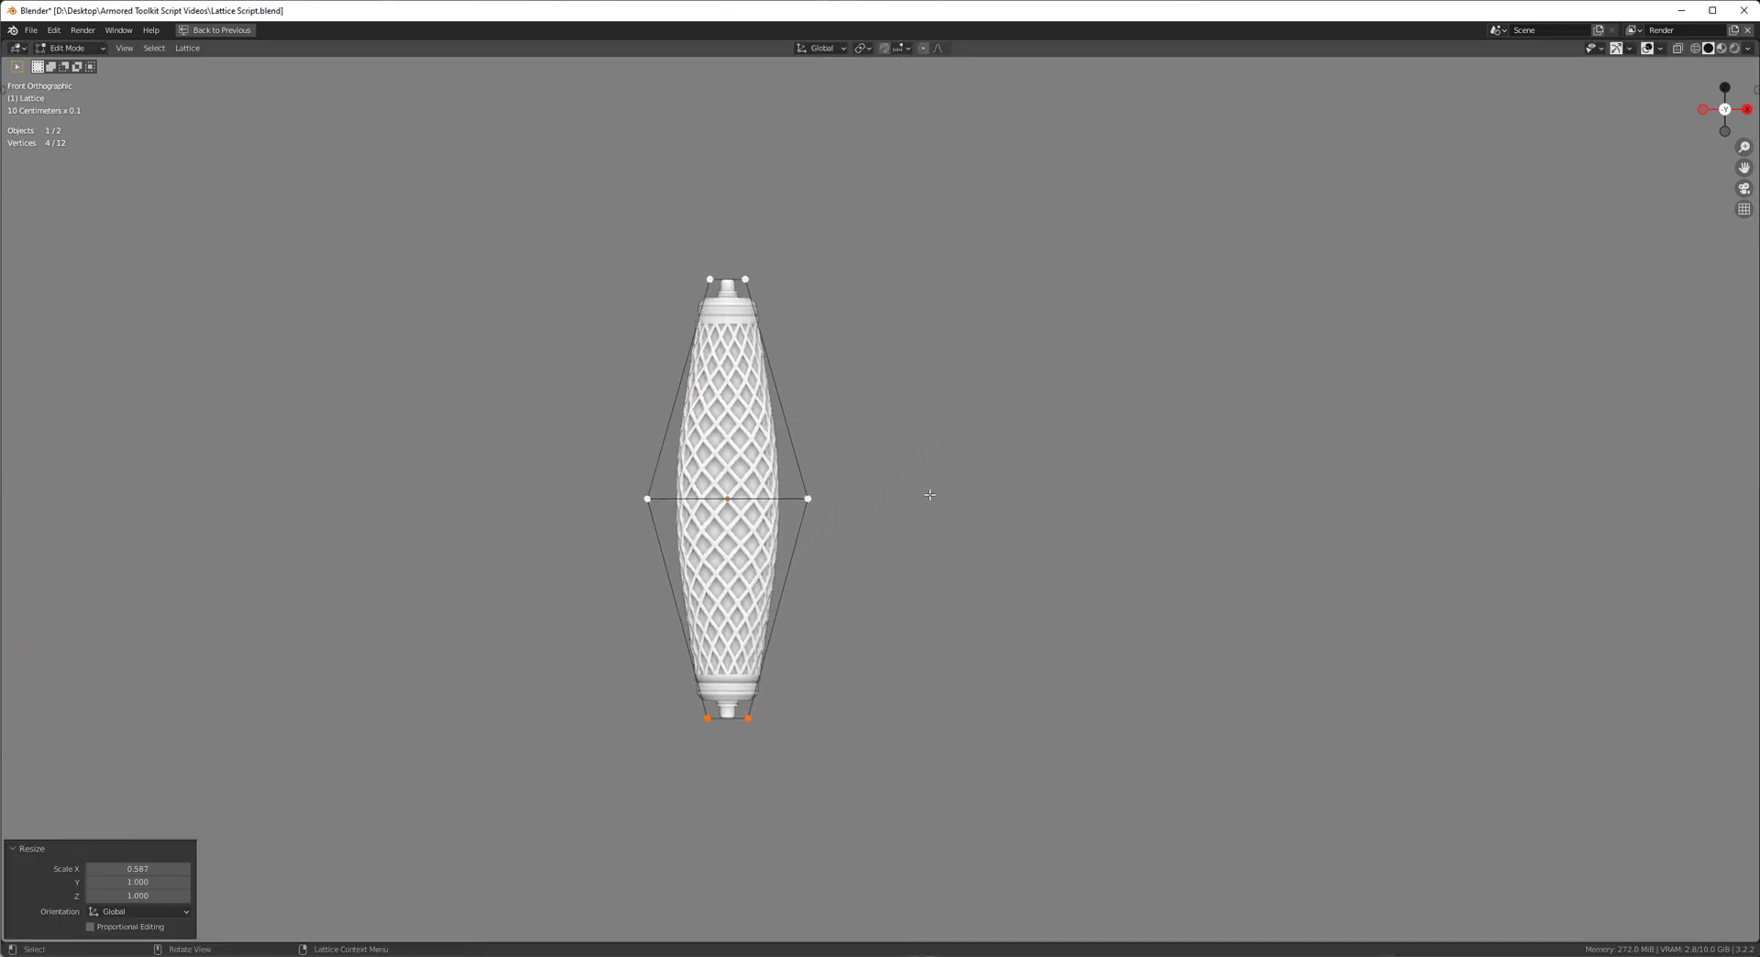
{"action": "key", "text": "Tab"}
{"action": "key", "text": "alt+z"}
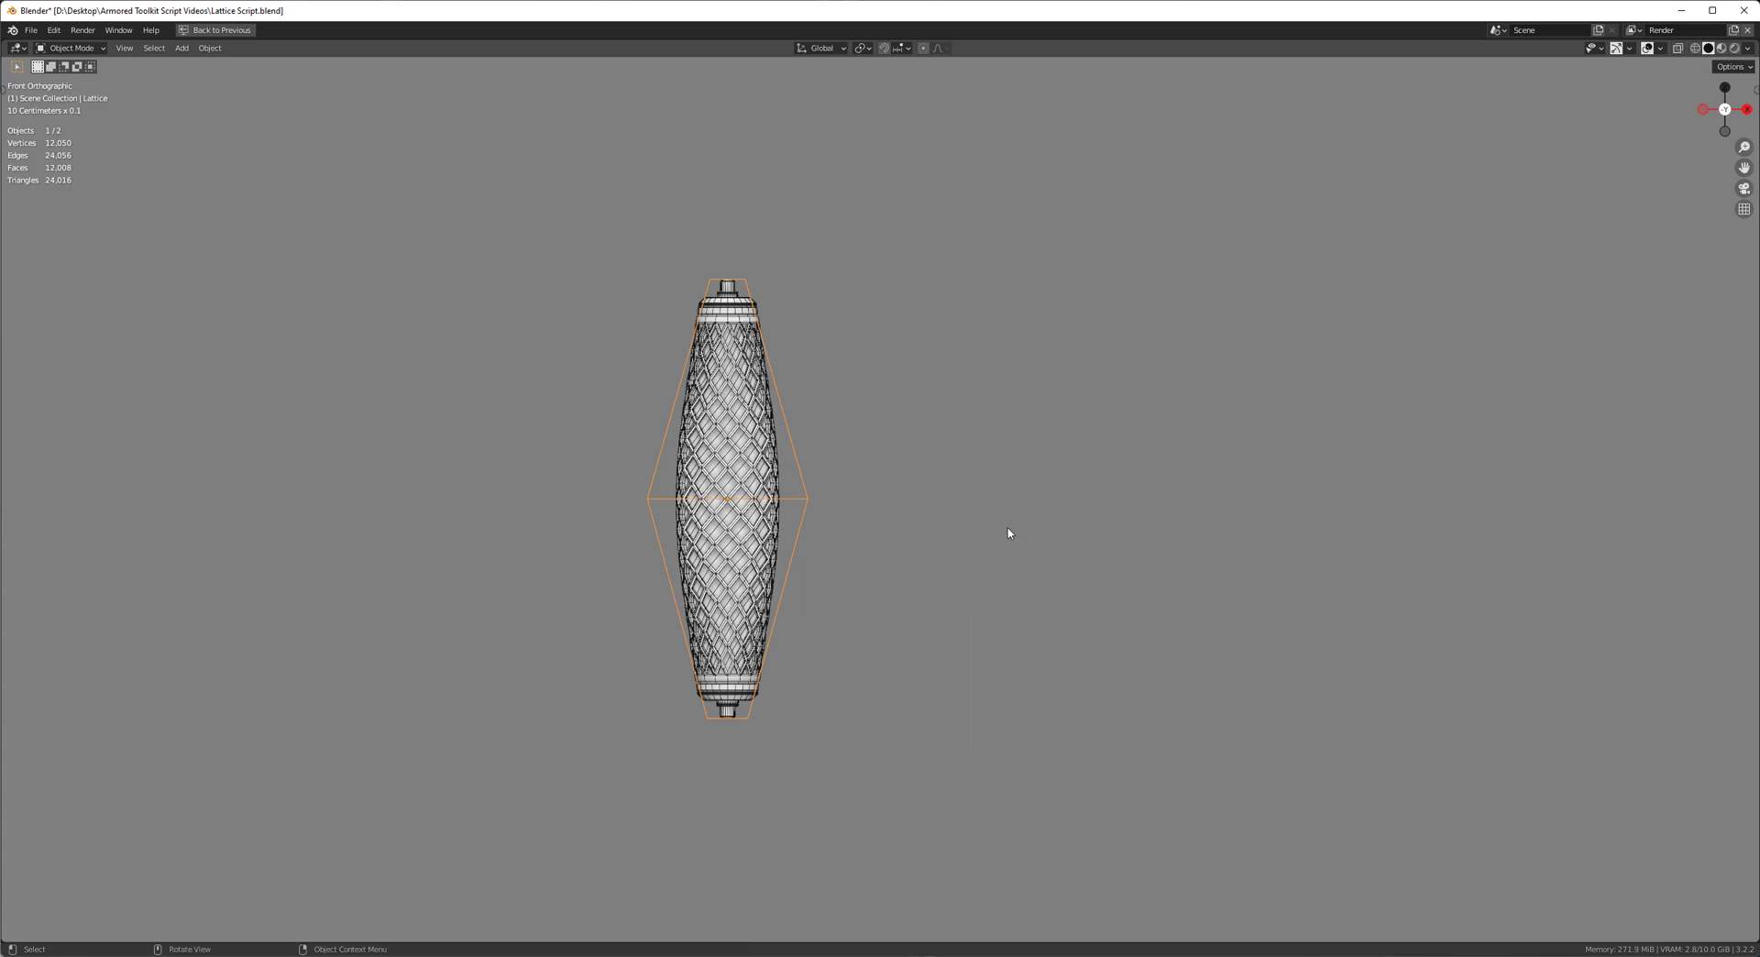
{"action": "key", "text": "alt+z"}
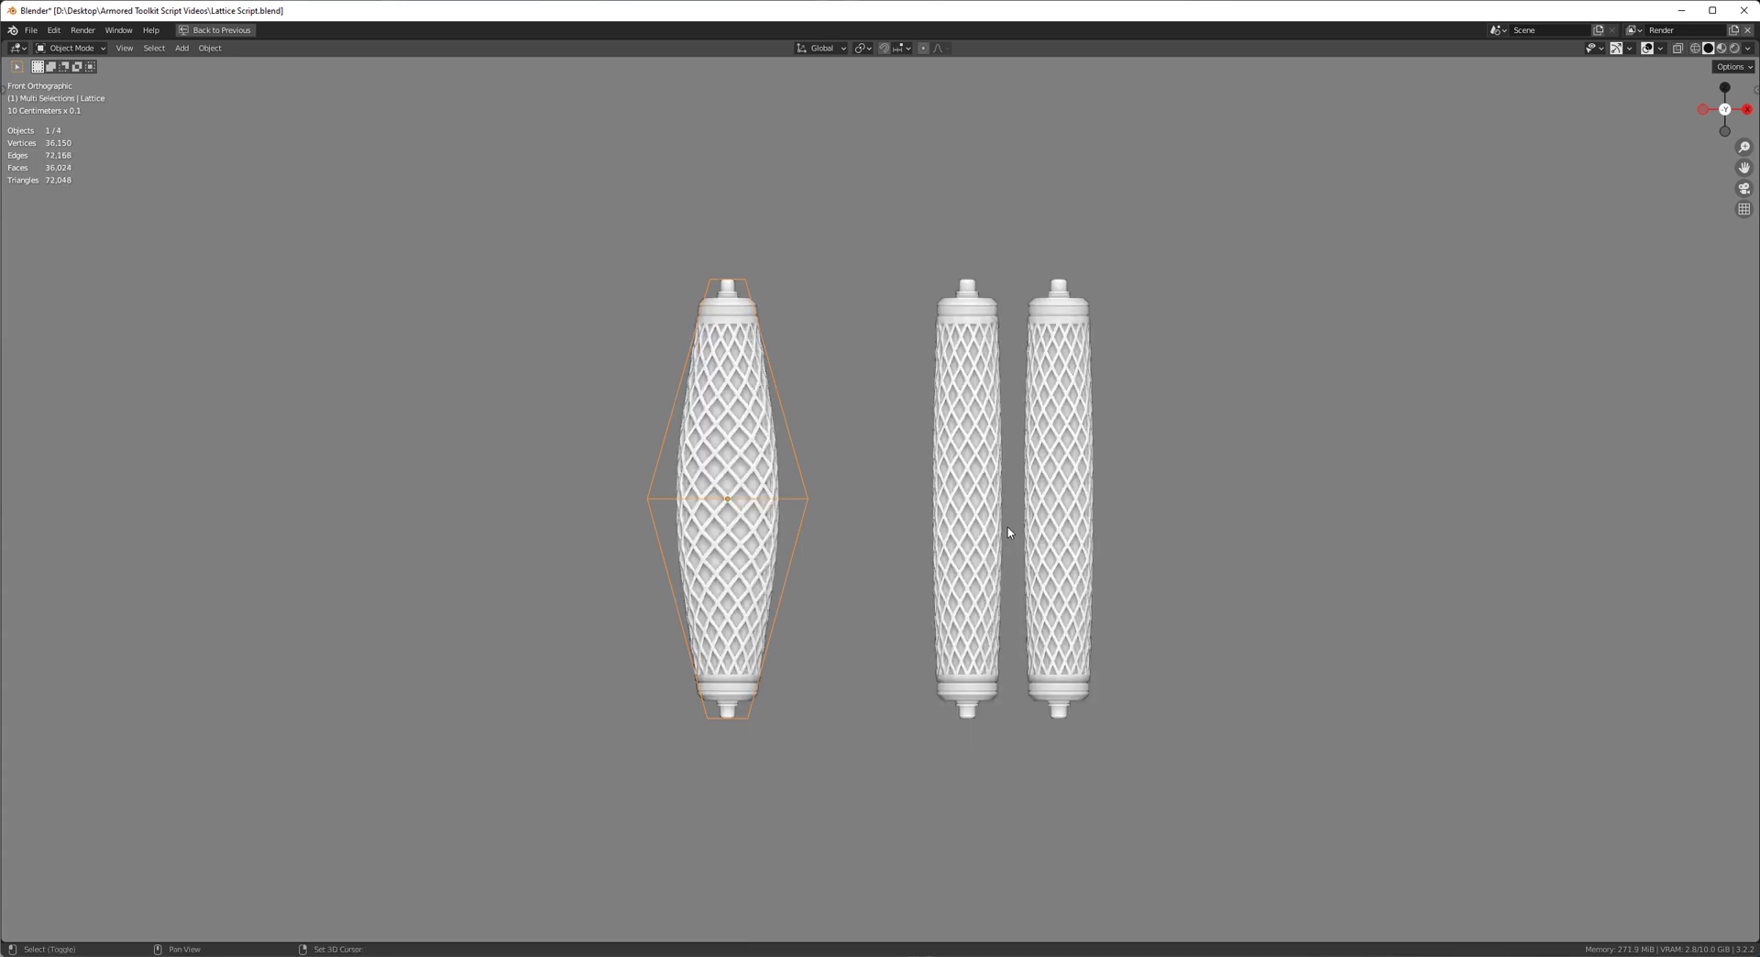
- Run ARMORED Lattice on the two straight muscles to enclose both in one shared lattice
{"action": "scroll", "coordinate": [1167, 509], "scroll_direction": "down", "scroll_amount": 5, "text": "ctrl"}
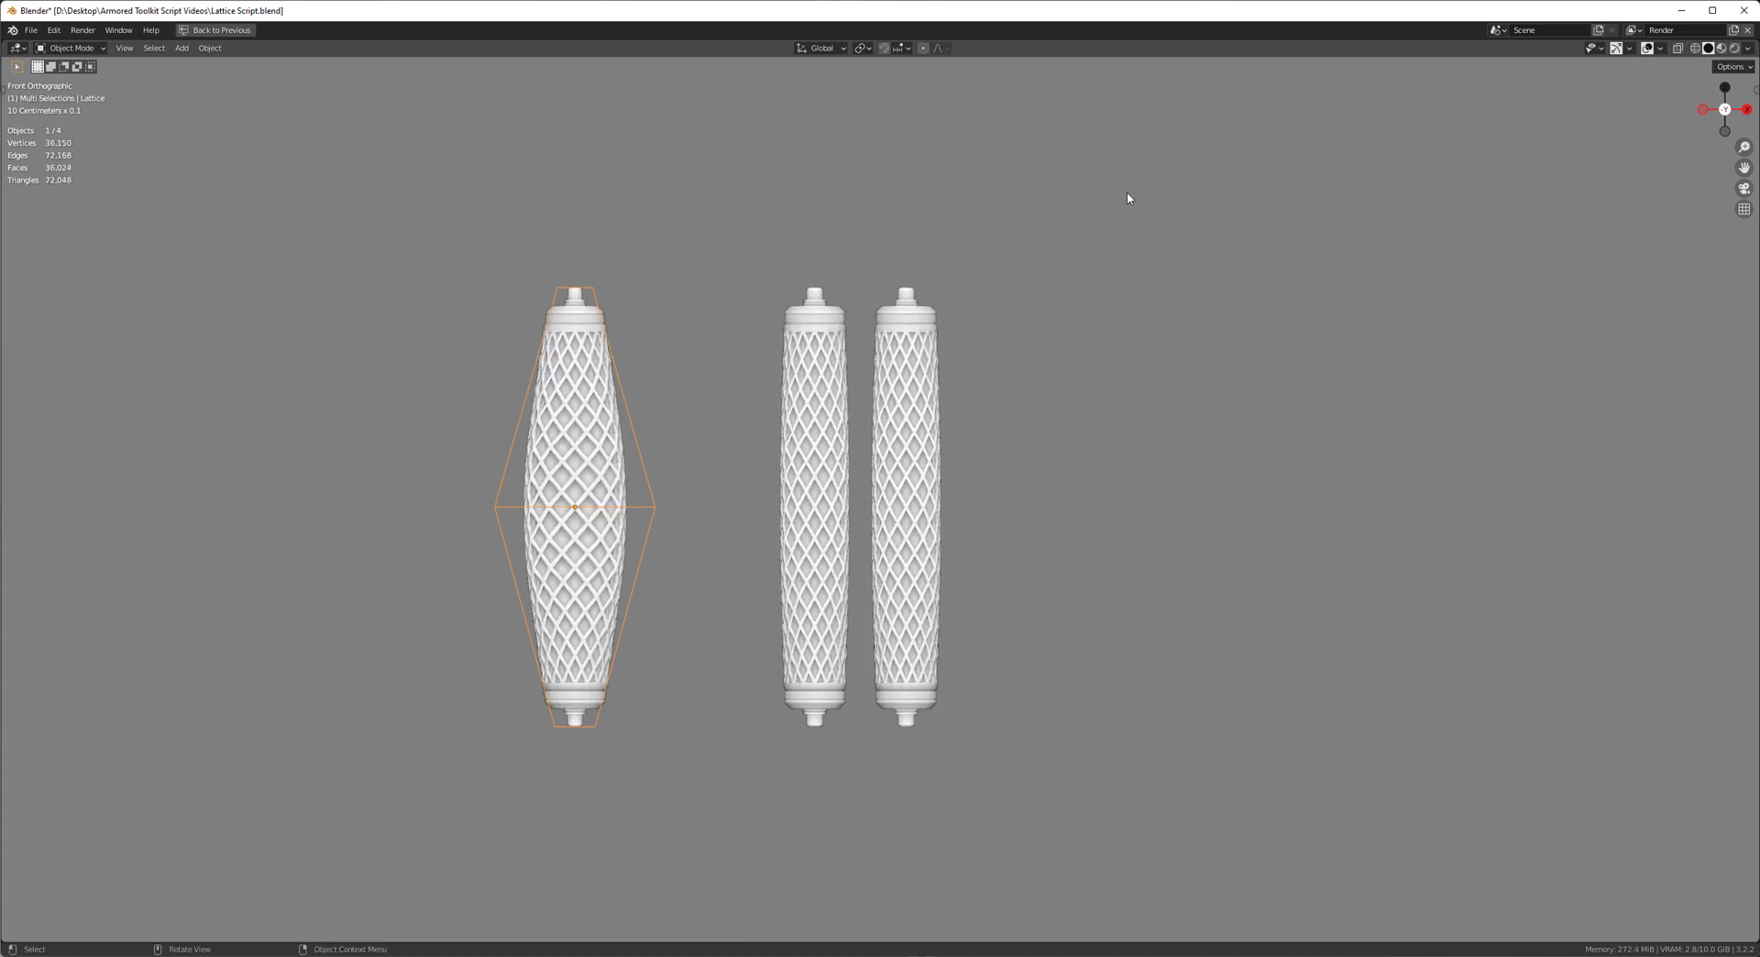
{"action": "key", "text": "F3"}
{"action": "key", "text": "Return"}
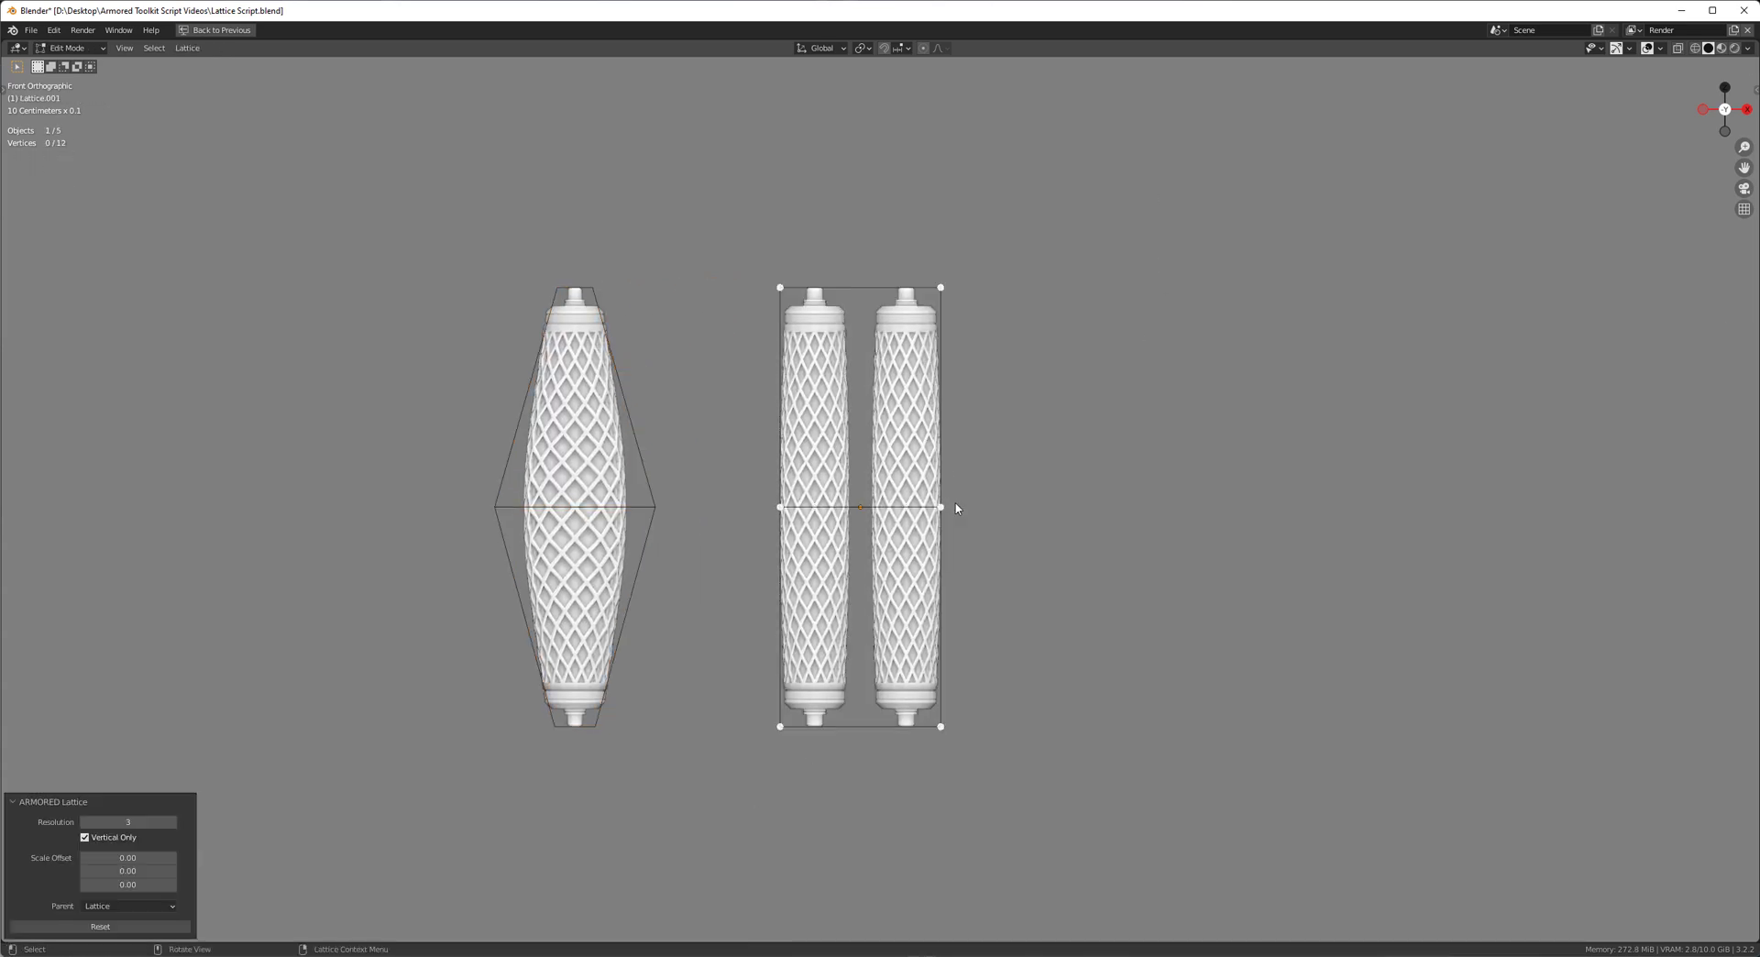
- Bend both muscles by moving the shared lattice's middle points about 0.039 m along negative Y
{"action": "mouse_move", "coordinate": [1049, 474]}
{"action": "middle_mouse_down"}
{"action": "mouse_move", "coordinate": [1011, 498]}
{"action": "mouse_move", "coordinate": [1028, 492]}
{"action": "middle_mouse_up"}
{"action": "left_click_drag", "start_coordinate": [1112, 489], "coordinate": [735, 559]}
{"action": "middle_click_drag", "start_coordinate": [734, 561], "coordinate": [559, 560]}
{"action": "key", "text": "shift+space"}
{"action": "key", "text": "g"}
{"action": "left_click_drag", "start_coordinate": [948, 507], "coordinate": [883, 507]}
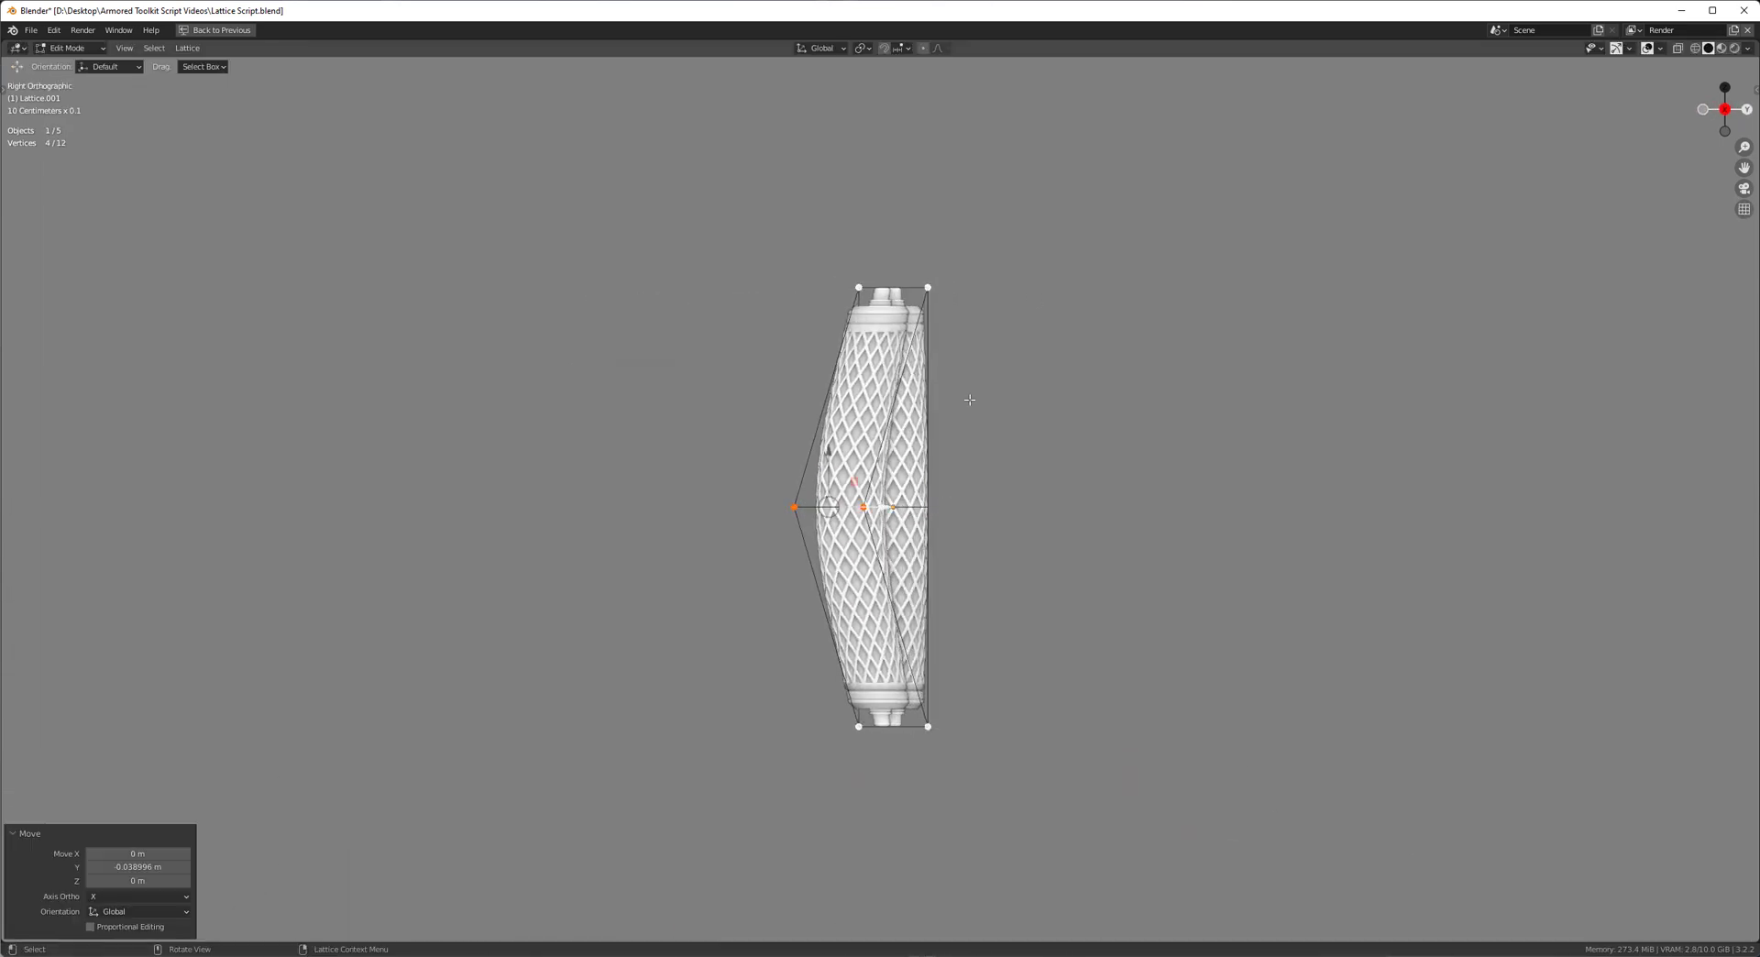
- Rotate the shared lattice's top points to follow the bend, and its bottom points by about -21.5°
{"action": "left_click_drag", "start_coordinate": [970, 396], "coordinate": [825, 257]}
{"action": "key", "text": "r"}
{"action": "left_click", "coordinate": [1125, 355]}
{"action": "left_click_drag", "start_coordinate": [779, 685], "coordinate": [962, 757]}
{"action": "key", "text": "r"}
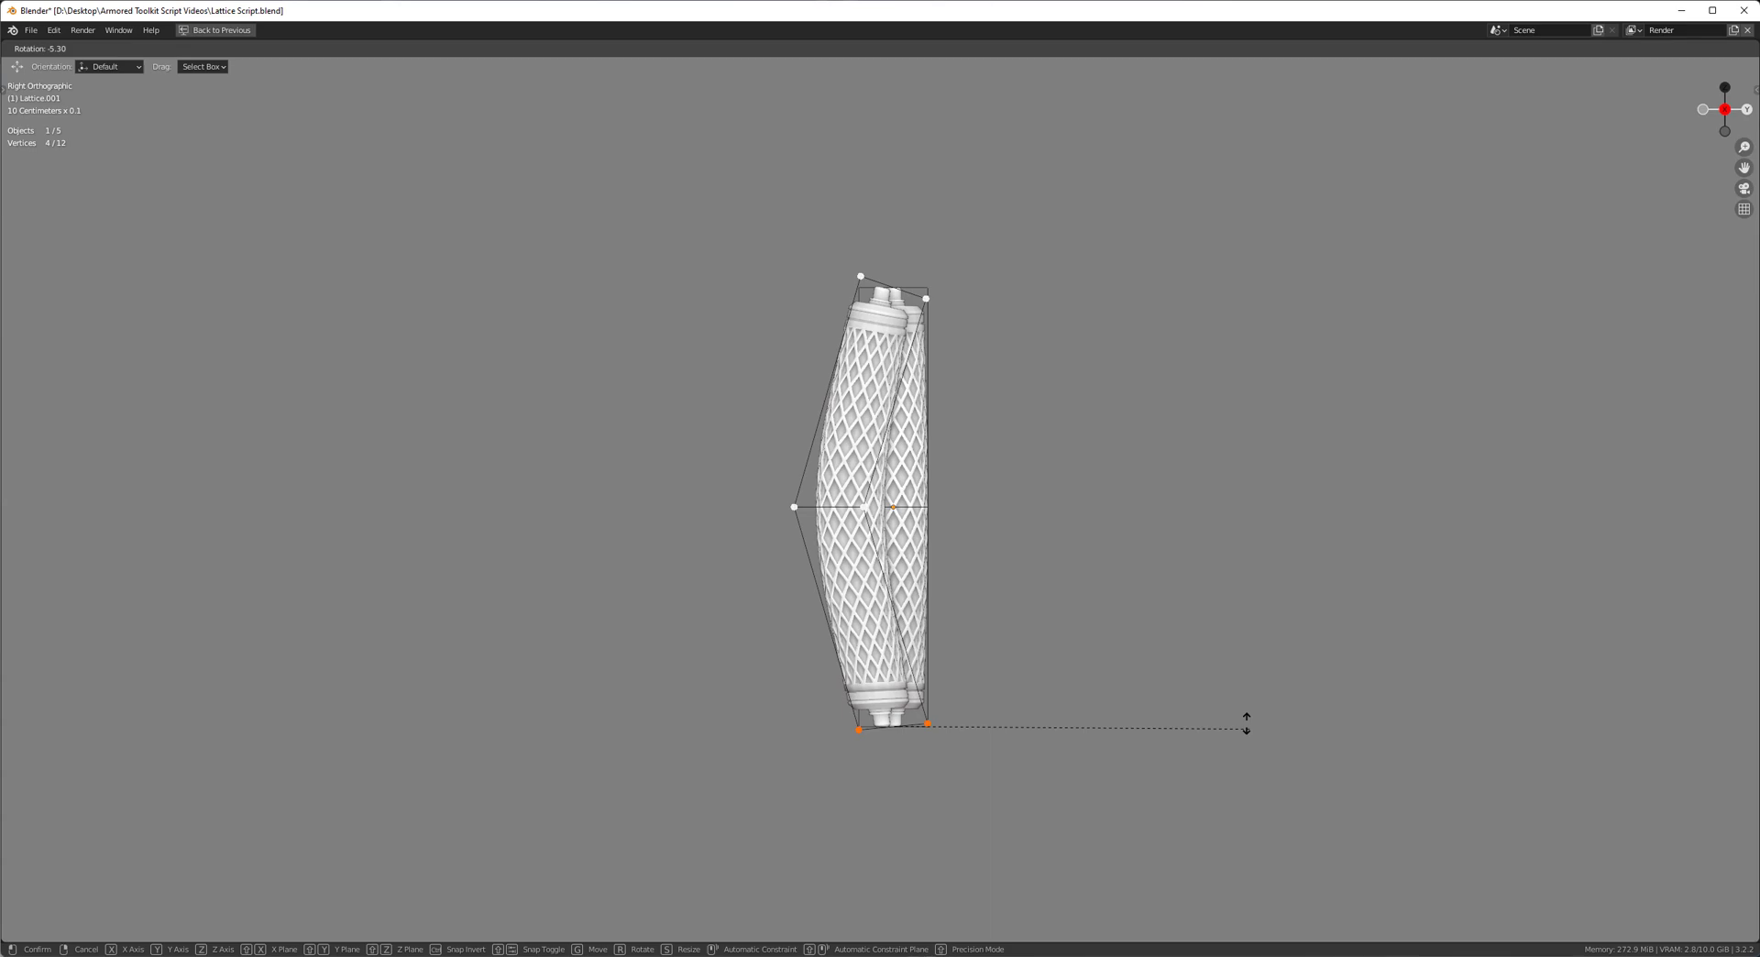
{"action": "left_click", "coordinate": [1142, 646]}
{"action": "key", "text": "KP_1"}
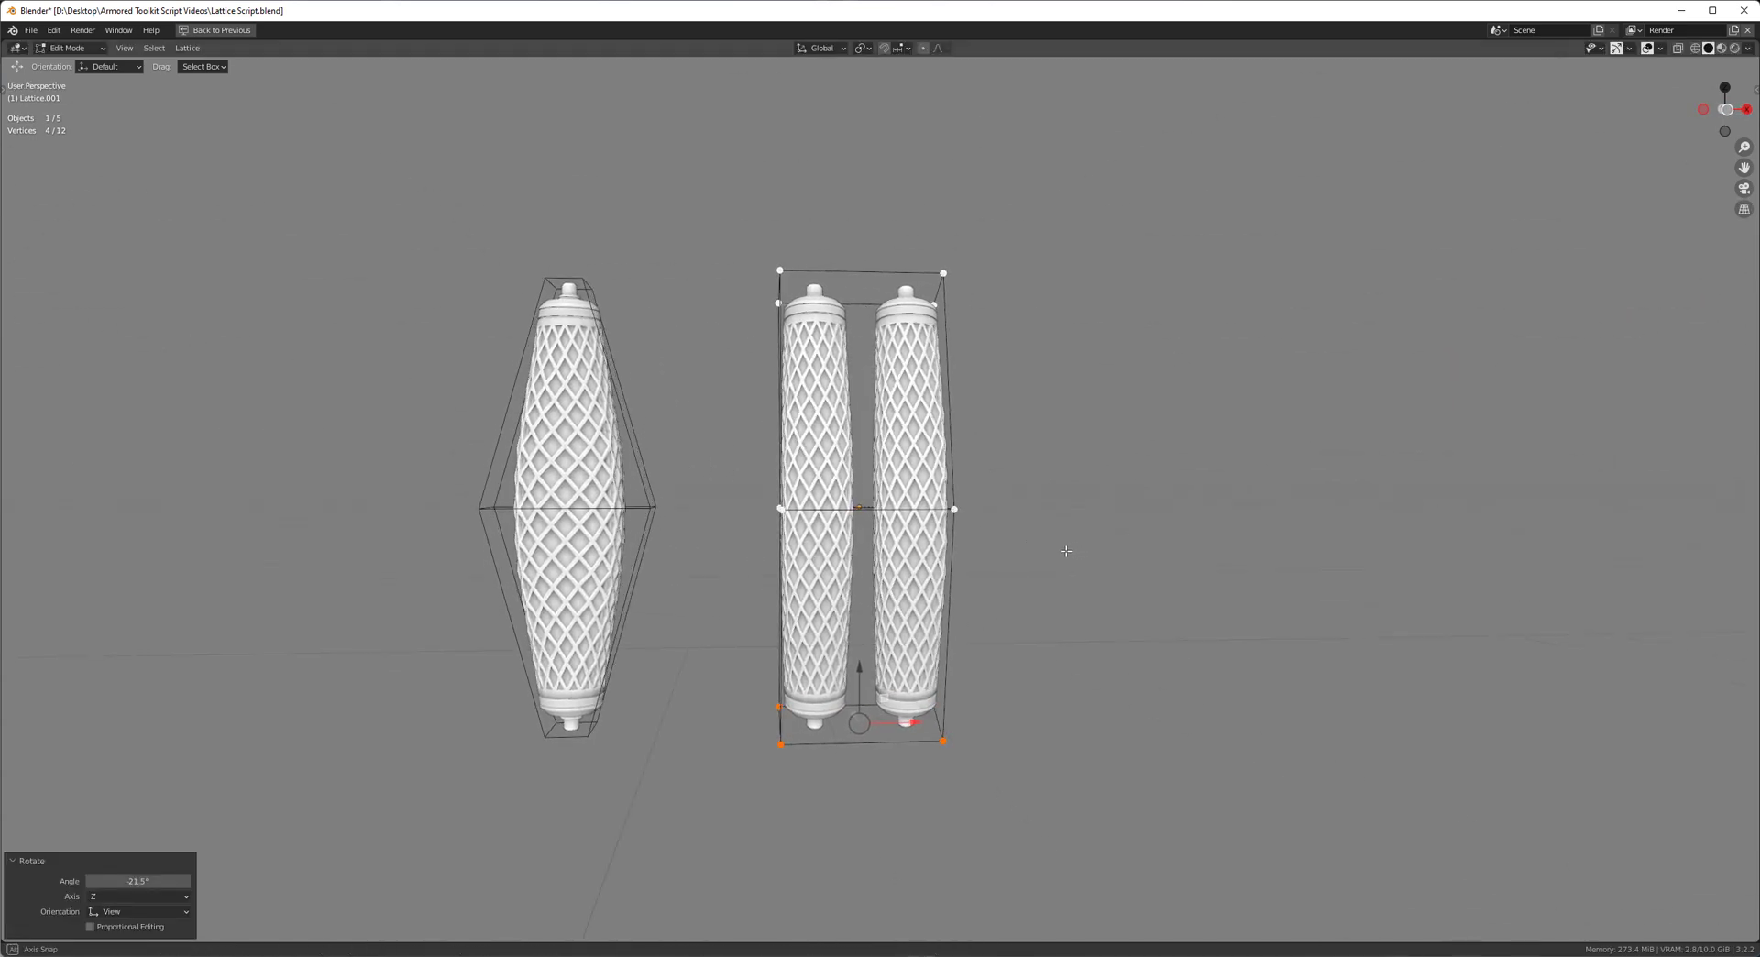
- Scale the shared lattice's middle points along X by about 1.82 and return to Object Mode
{"action": "left_click_drag", "start_coordinate": [1114, 445], "coordinate": [728, 547]}
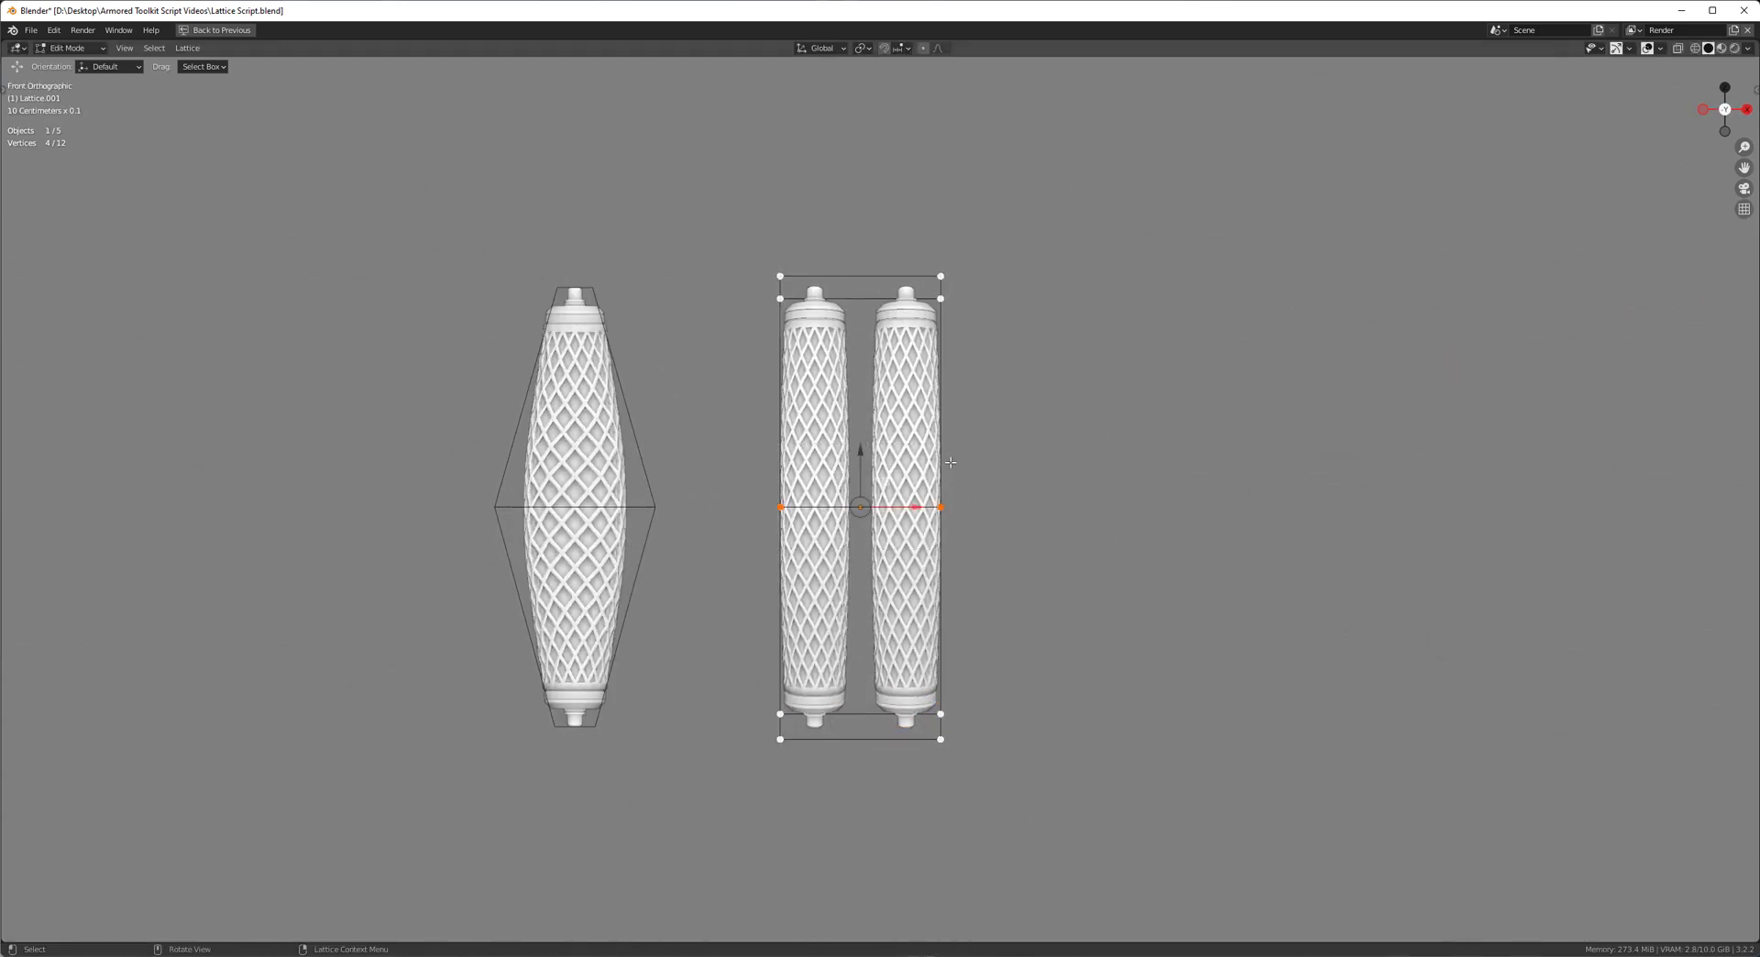
{"action": "key", "text": "s"}
{"action": "key", "text": "x"}
{"action": "left_click", "coordinate": [1229, 510]}
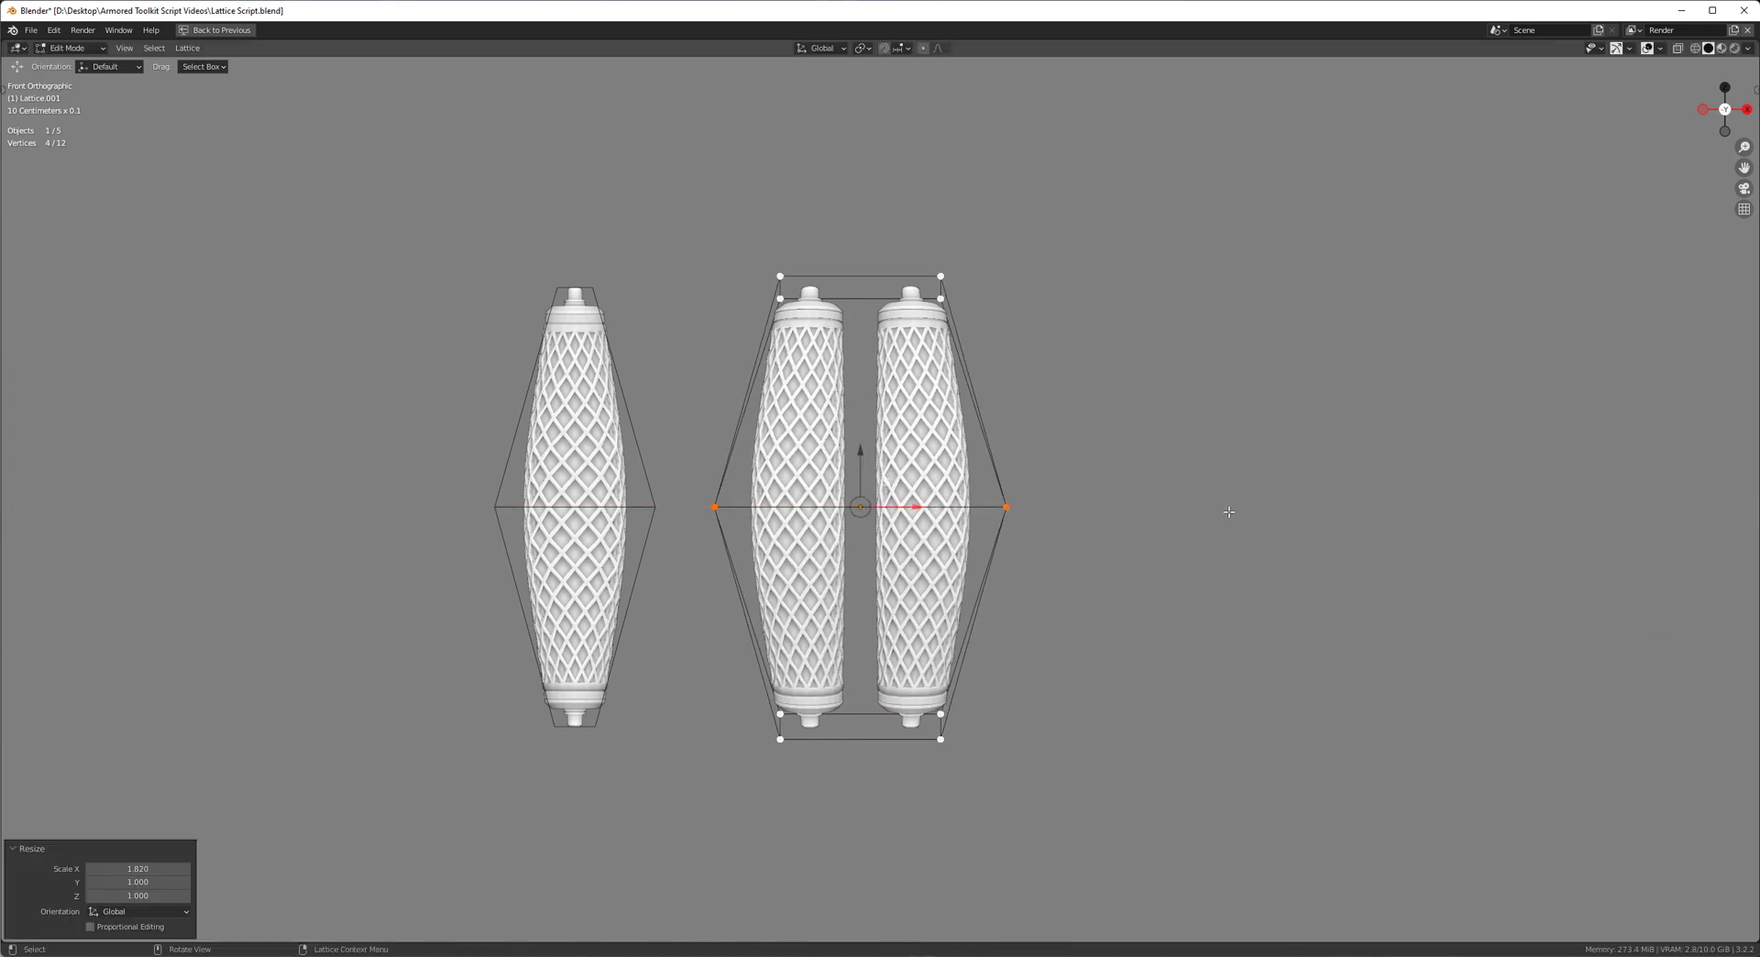
{"action": "middle_click_drag", "start_coordinate": [1021, 506], "coordinate": [920, 530], "text": "shift"}
{"action": "scroll", "coordinate": [903, 500], "scroll_direction": "down", "scroll_amount": 2}
{"action": "key", "text": "Tab"}
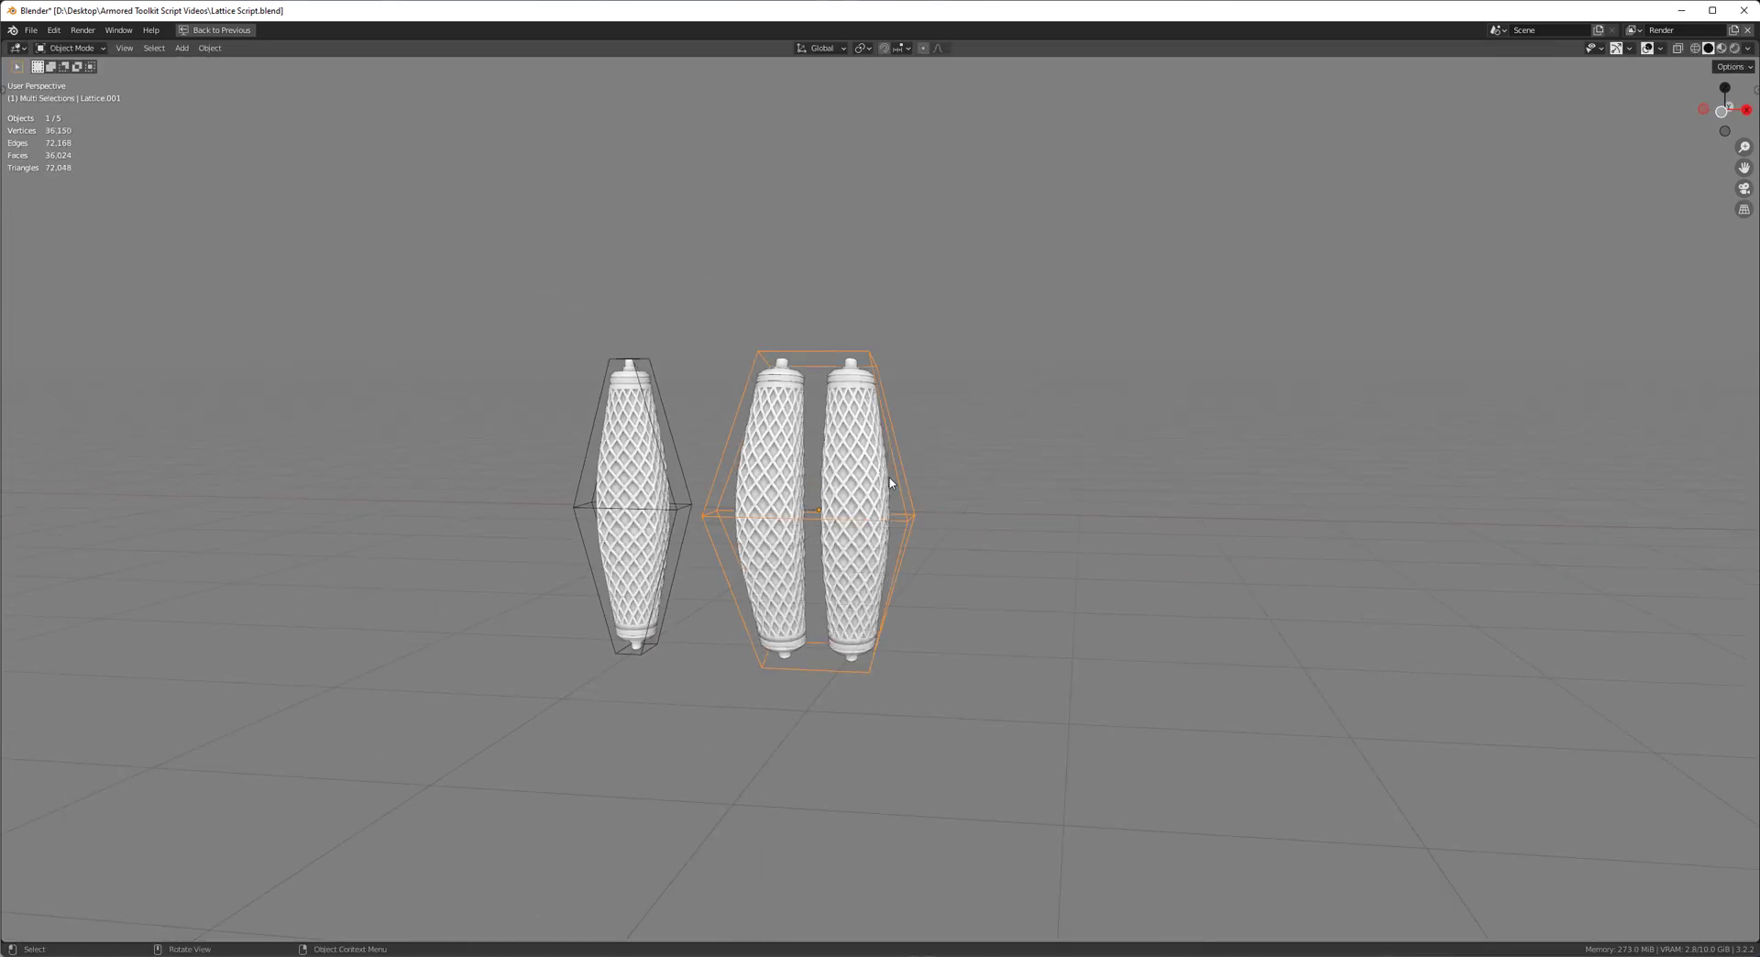
- Select the separate straight muscle and run ARMORED Muscle Rig on it
{"action": "middle_click_drag", "start_coordinate": [1069, 500], "coordinate": [1041, 509], "text": "shift"}
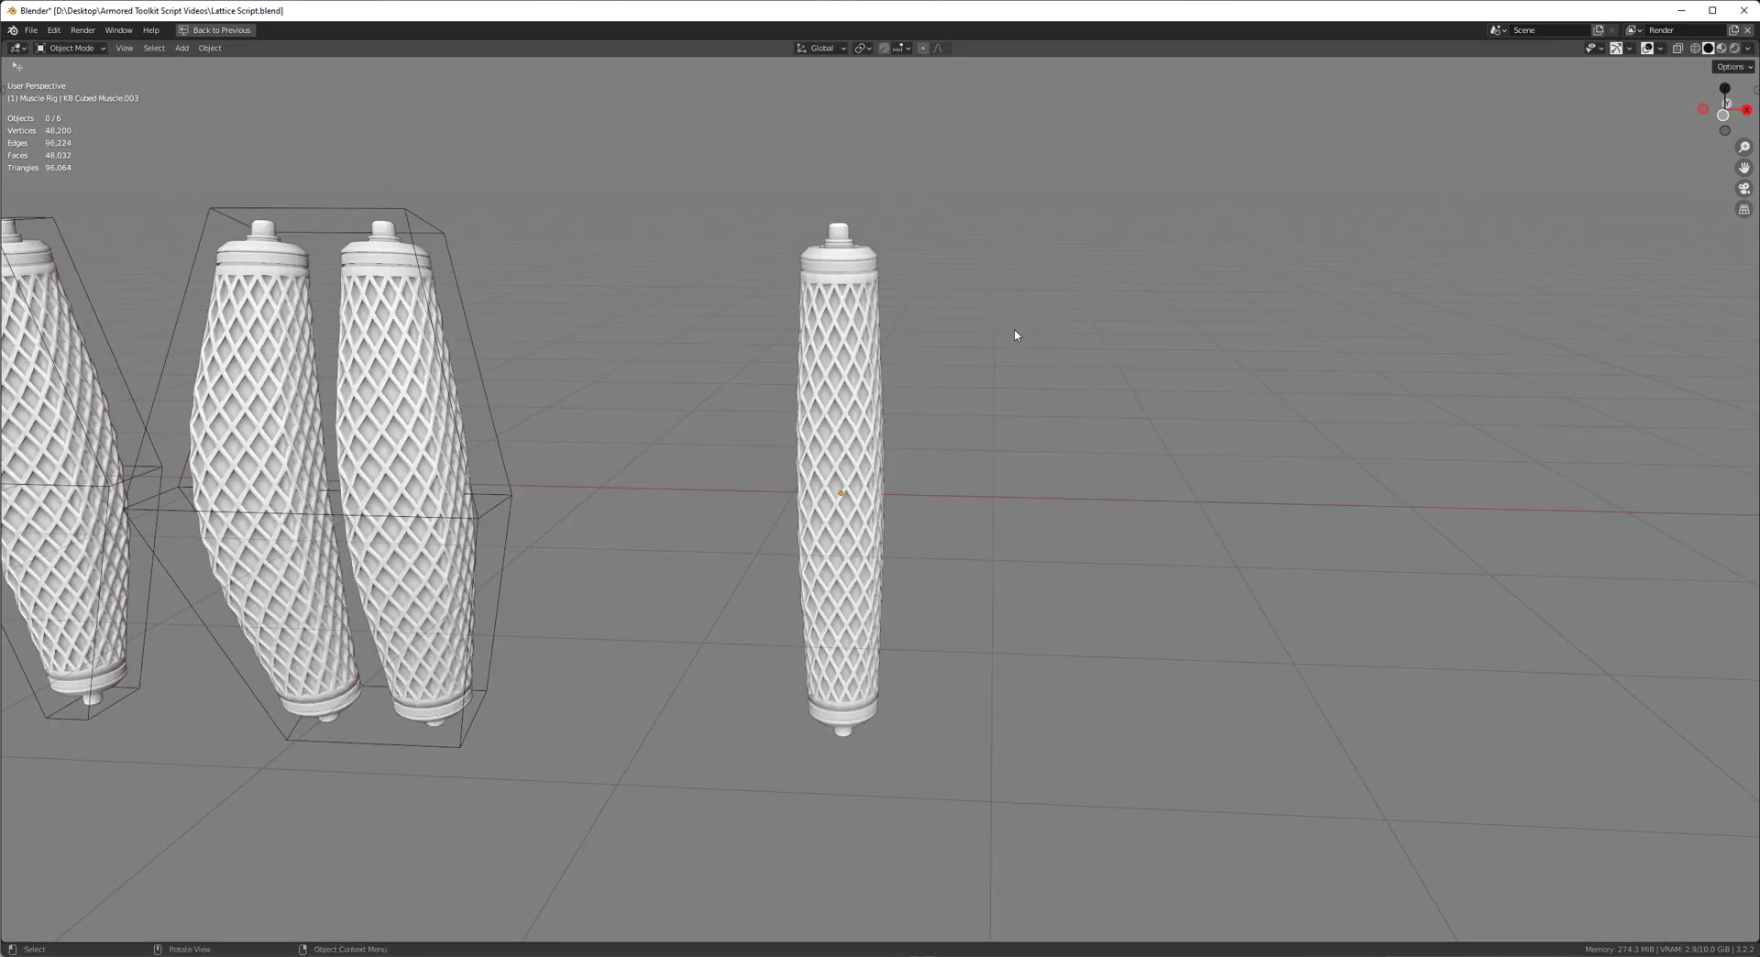
{"action": "left_click", "coordinate": [853, 349]}
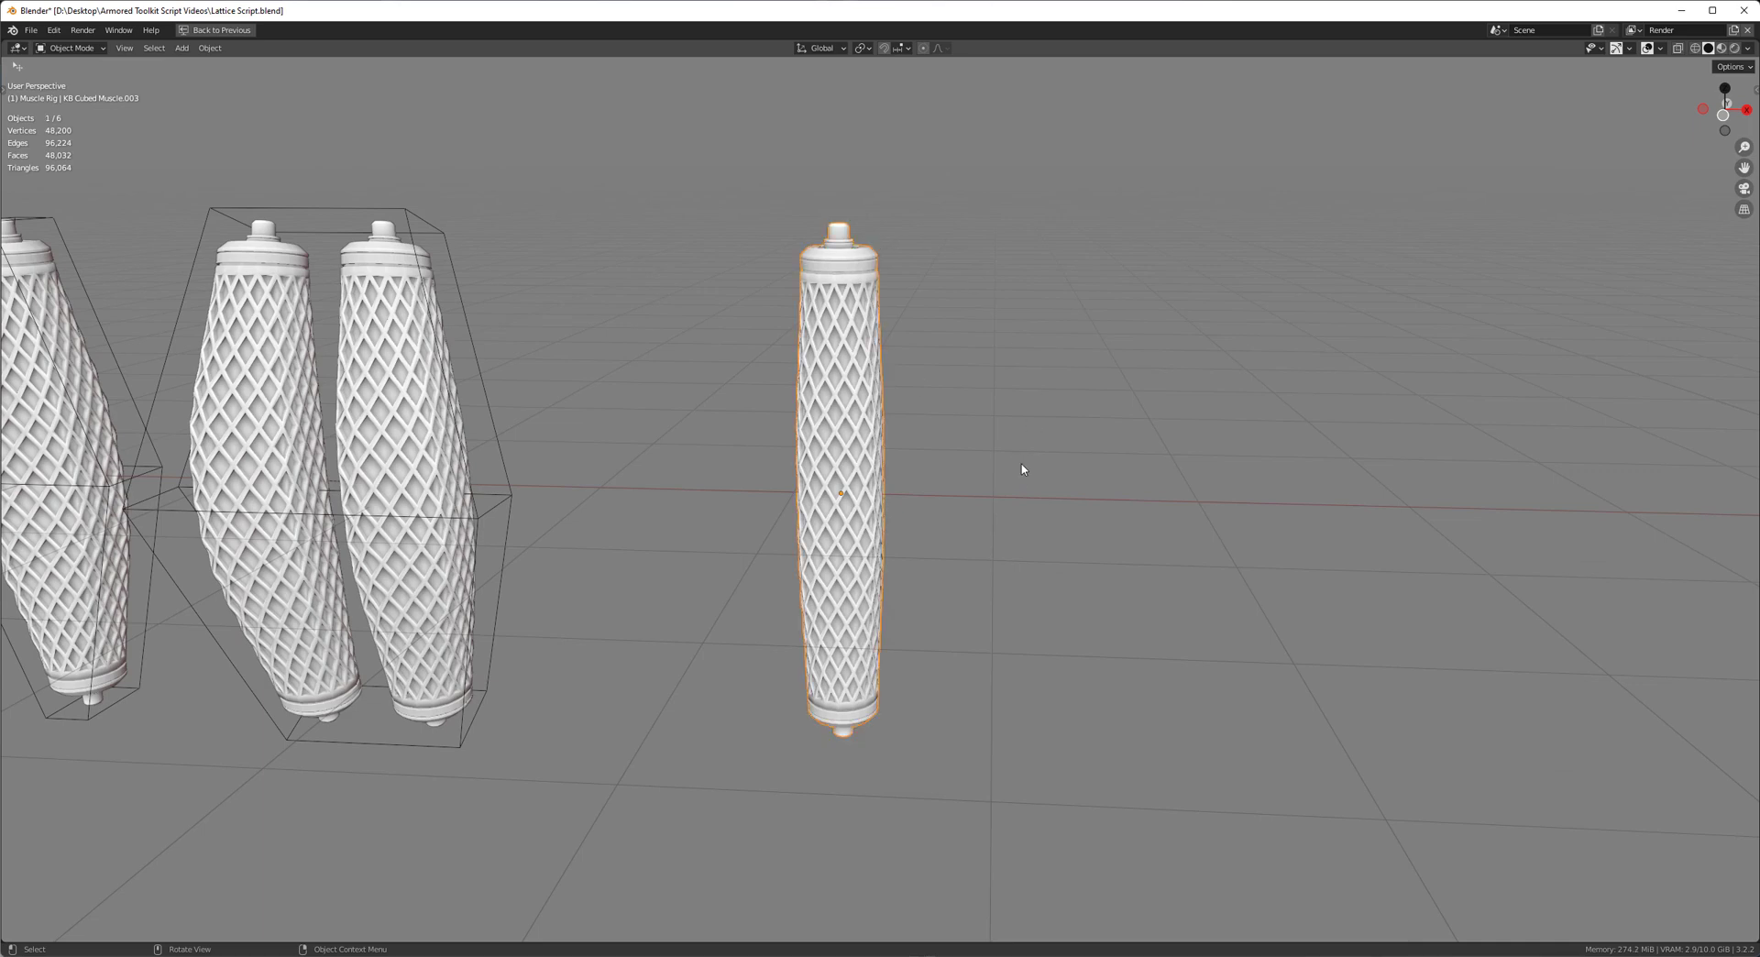
{"action": "key", "text": "F3"}
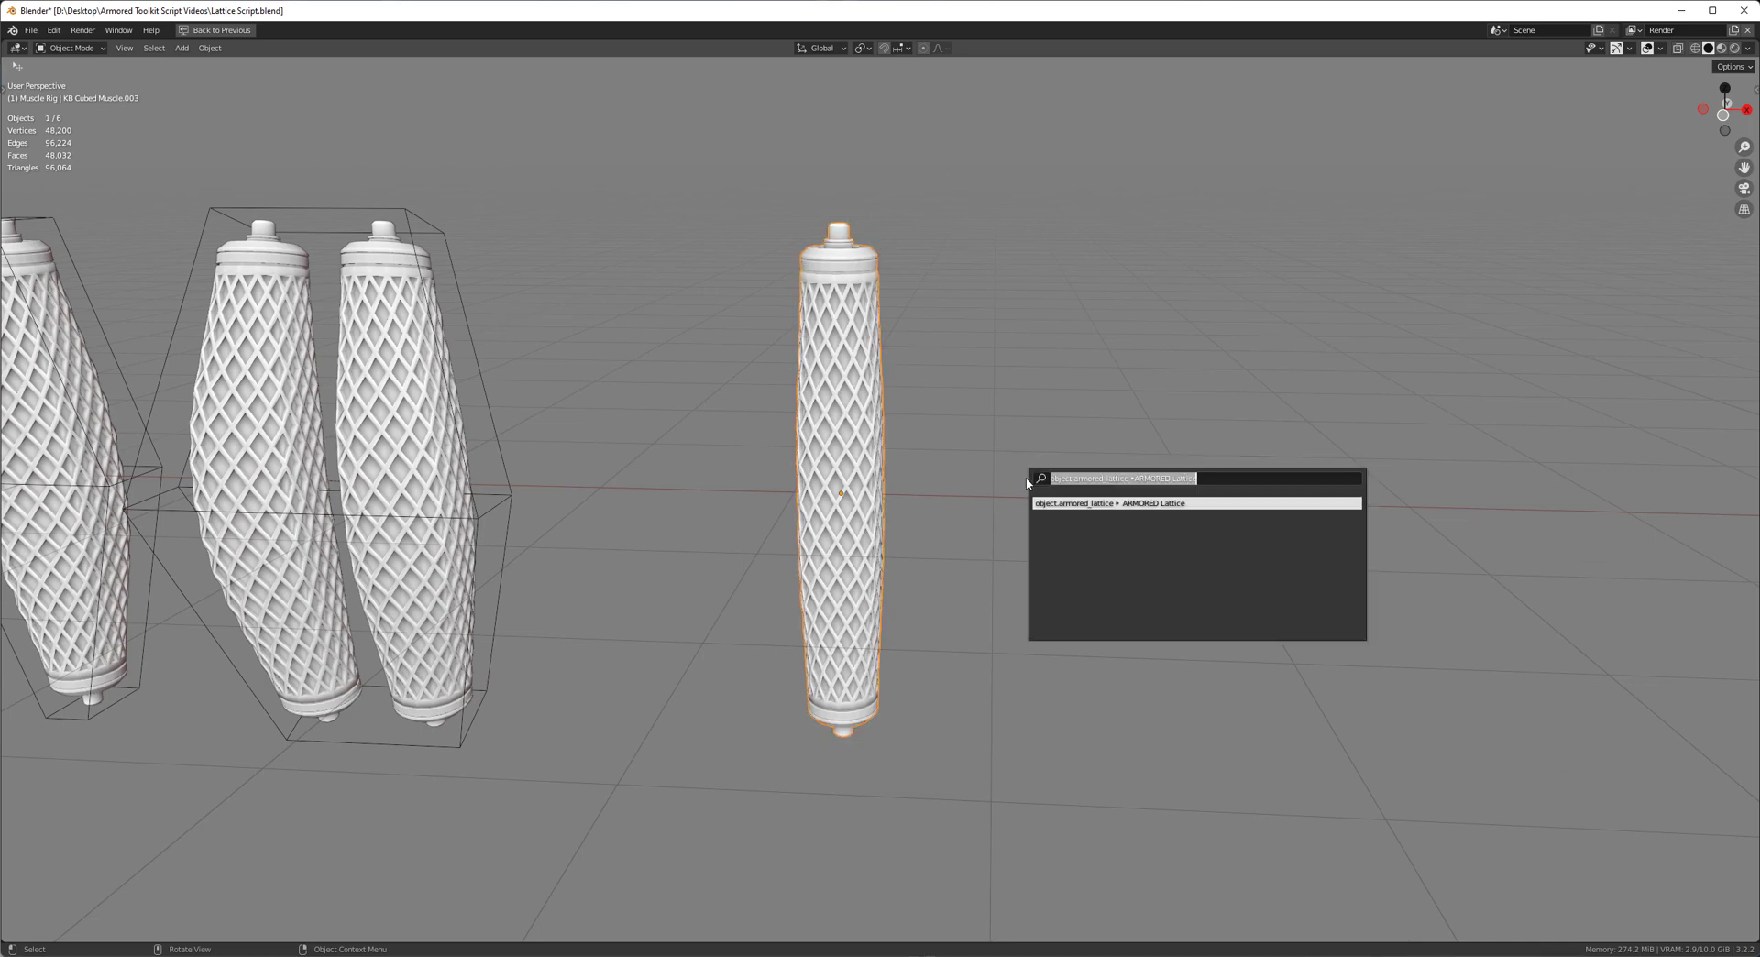
{"action": "type", "text": "muscle rig"}
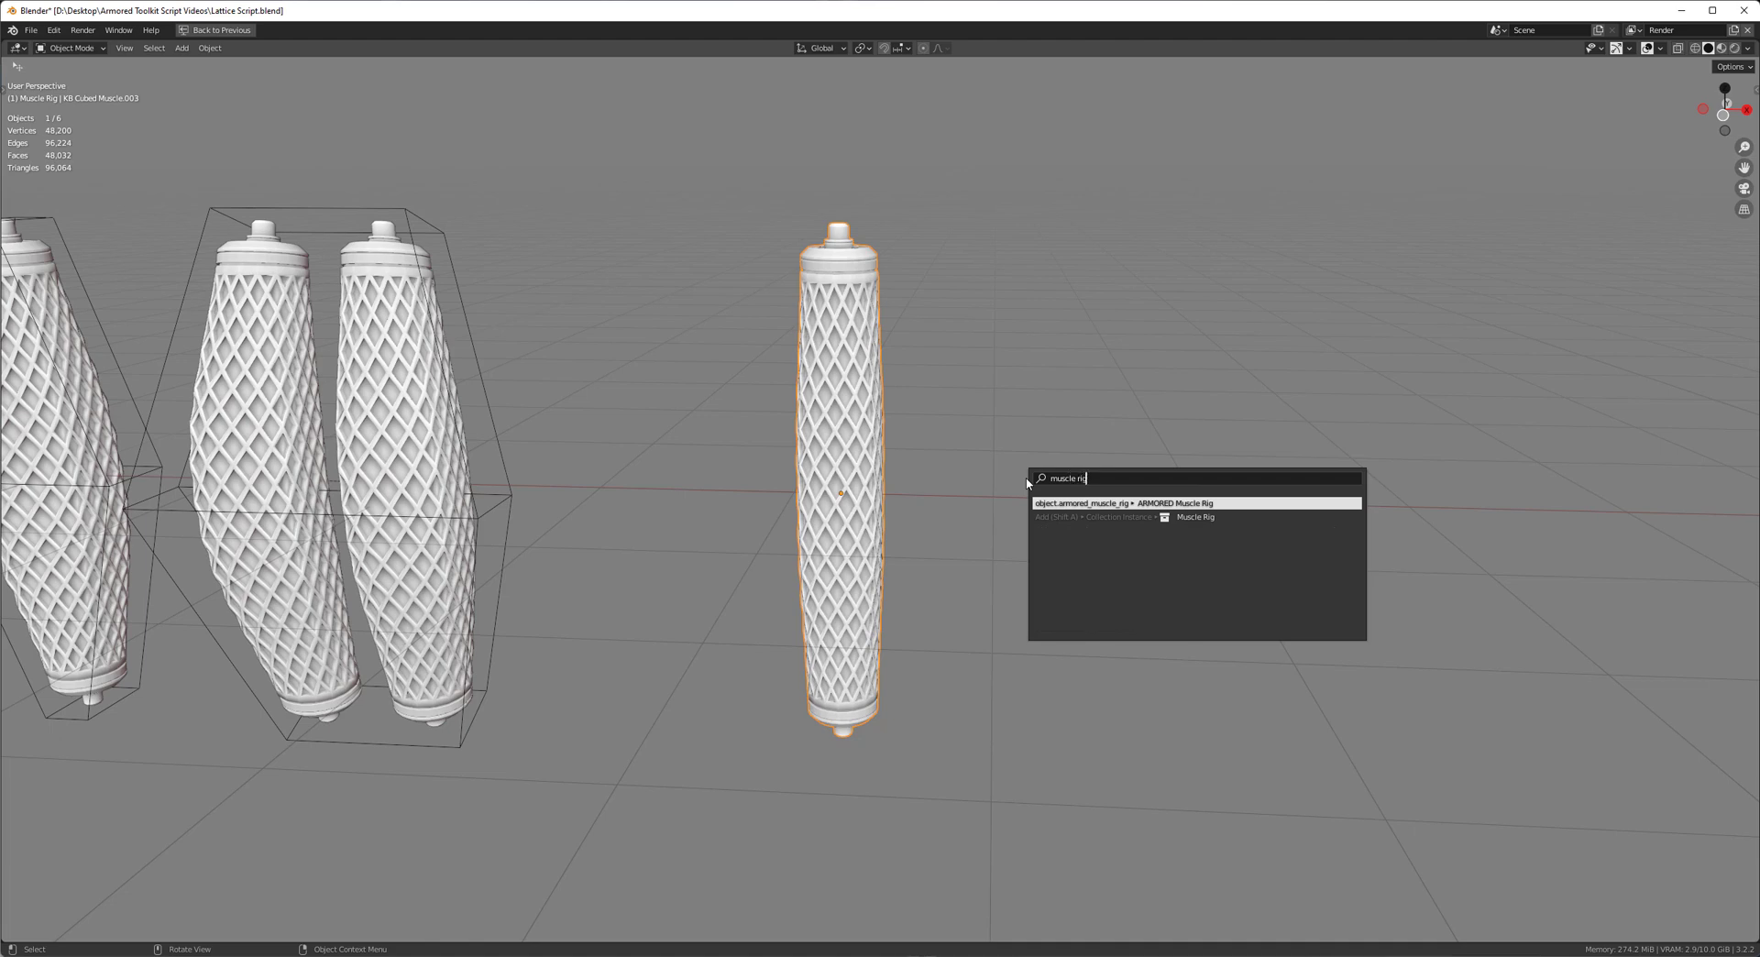
{"action": "key", "text": "Return"}
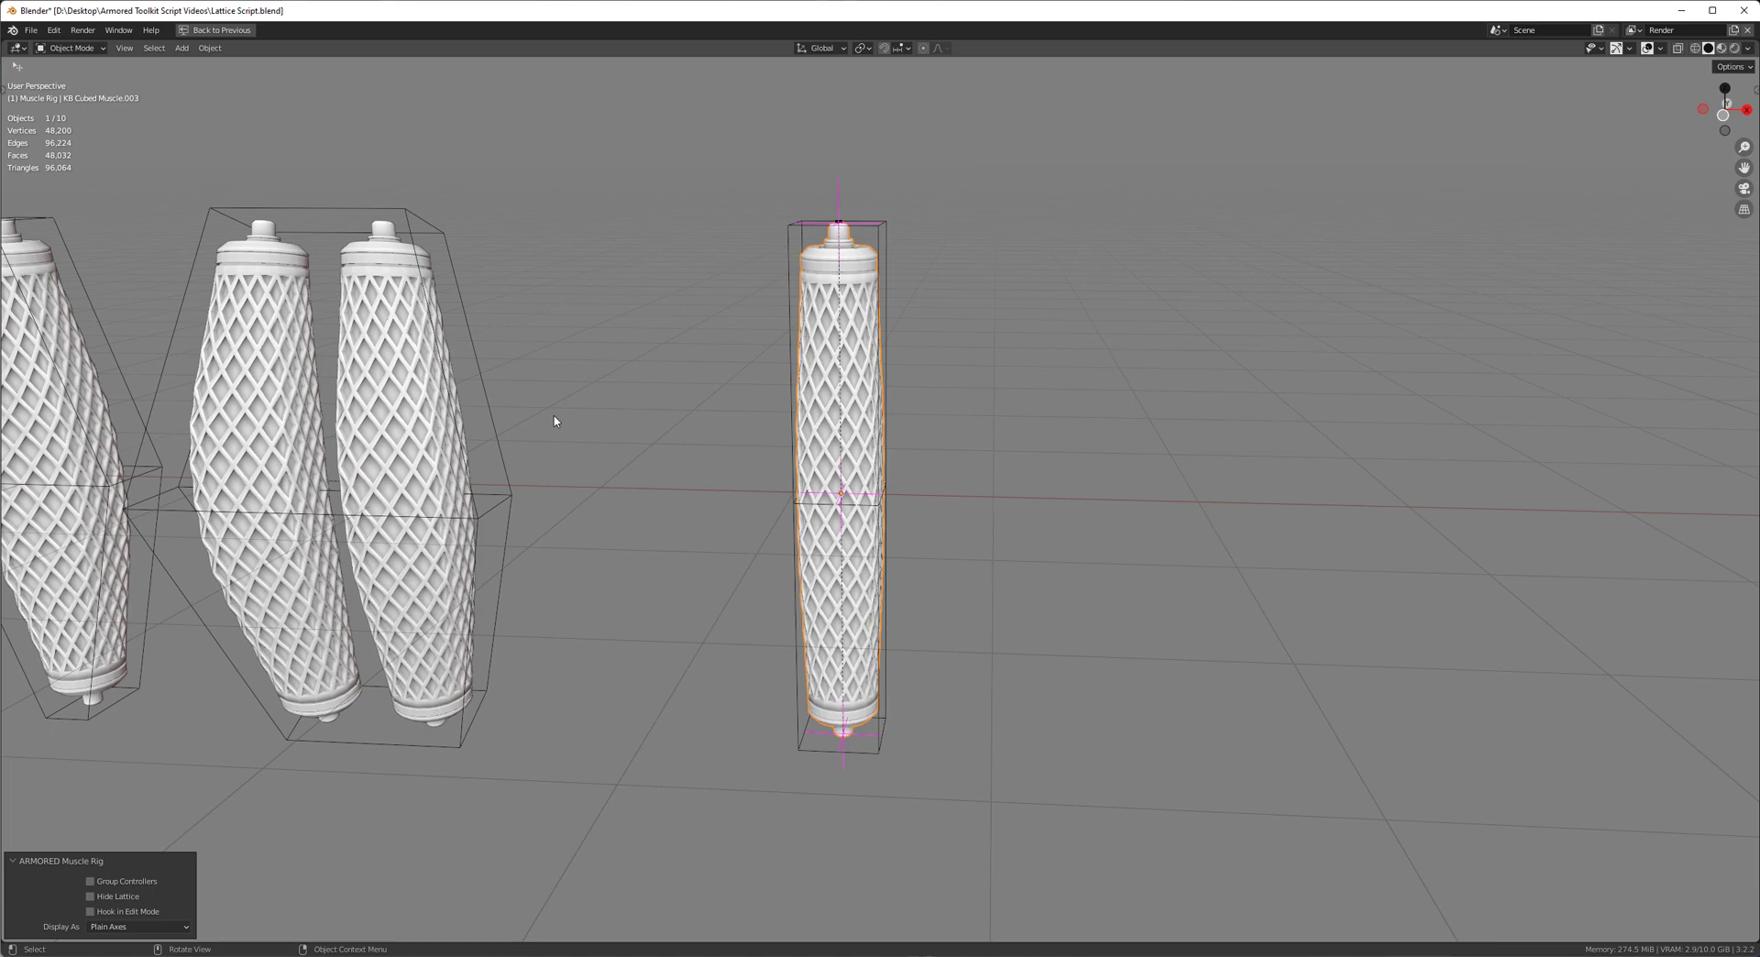
- Look over the new rig controllers and switch the viewport lighting to MatCap
{"action": "scroll", "coordinate": [935, 247], "scroll_direction": "up", "scroll_amount": 3}
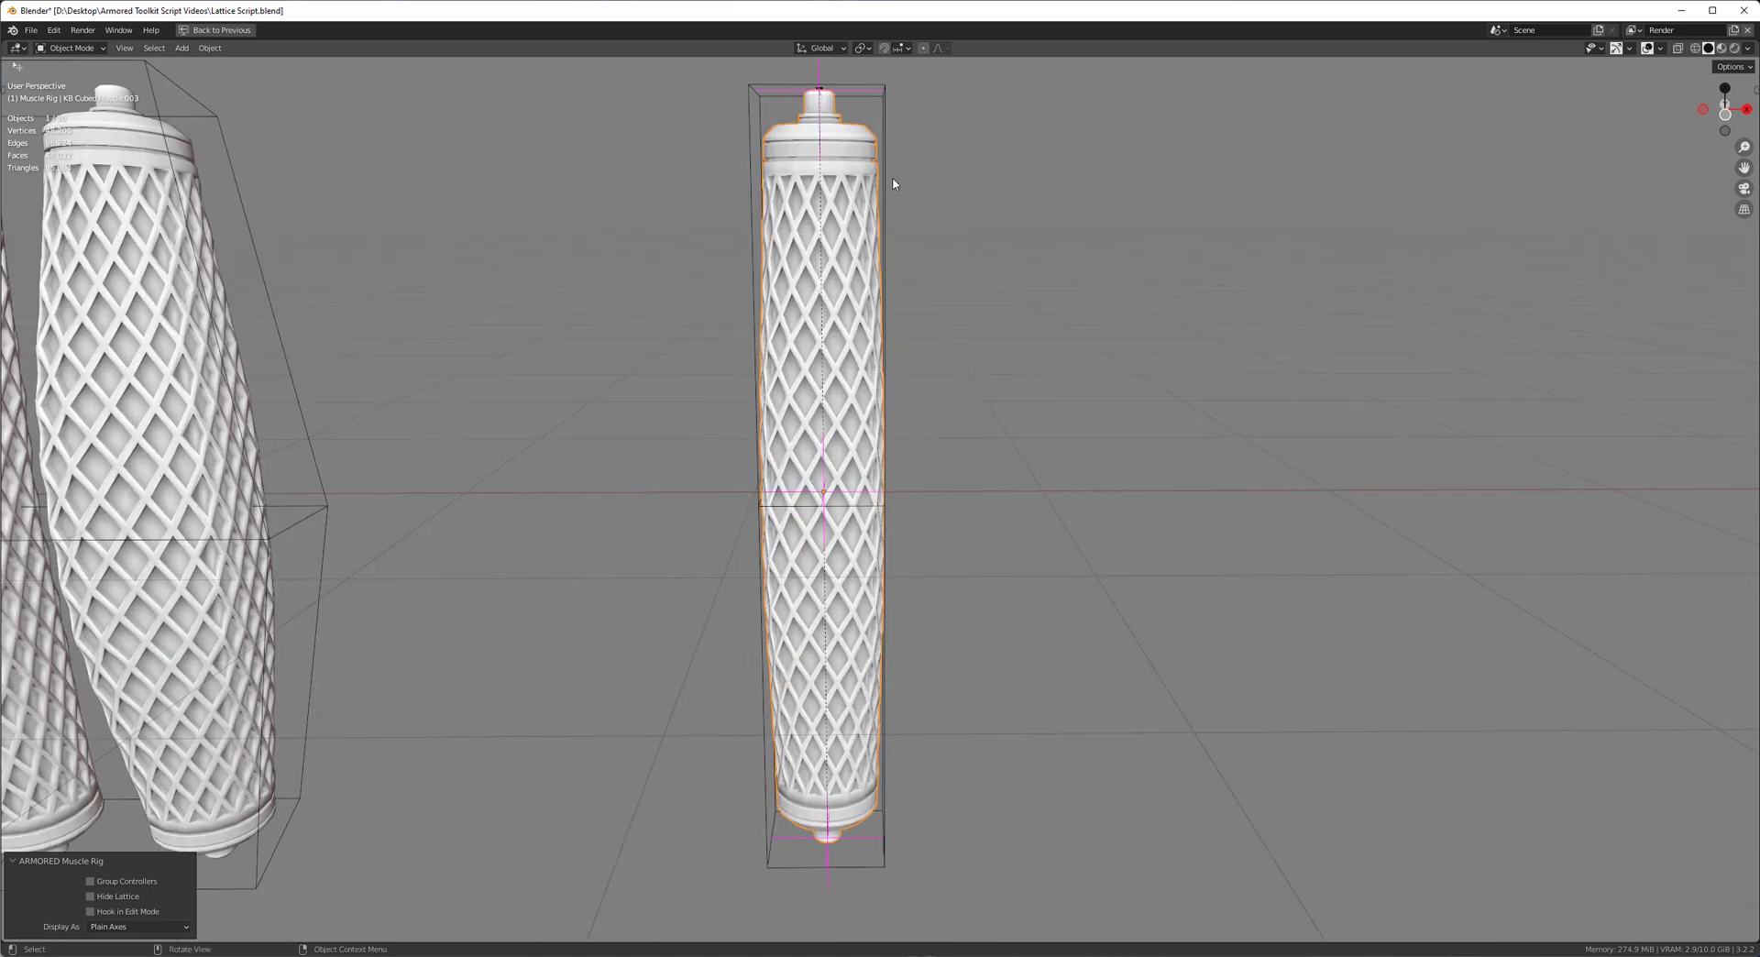
{"action": "middle_click_drag", "start_coordinate": [887, 136], "coordinate": [909, 143]}
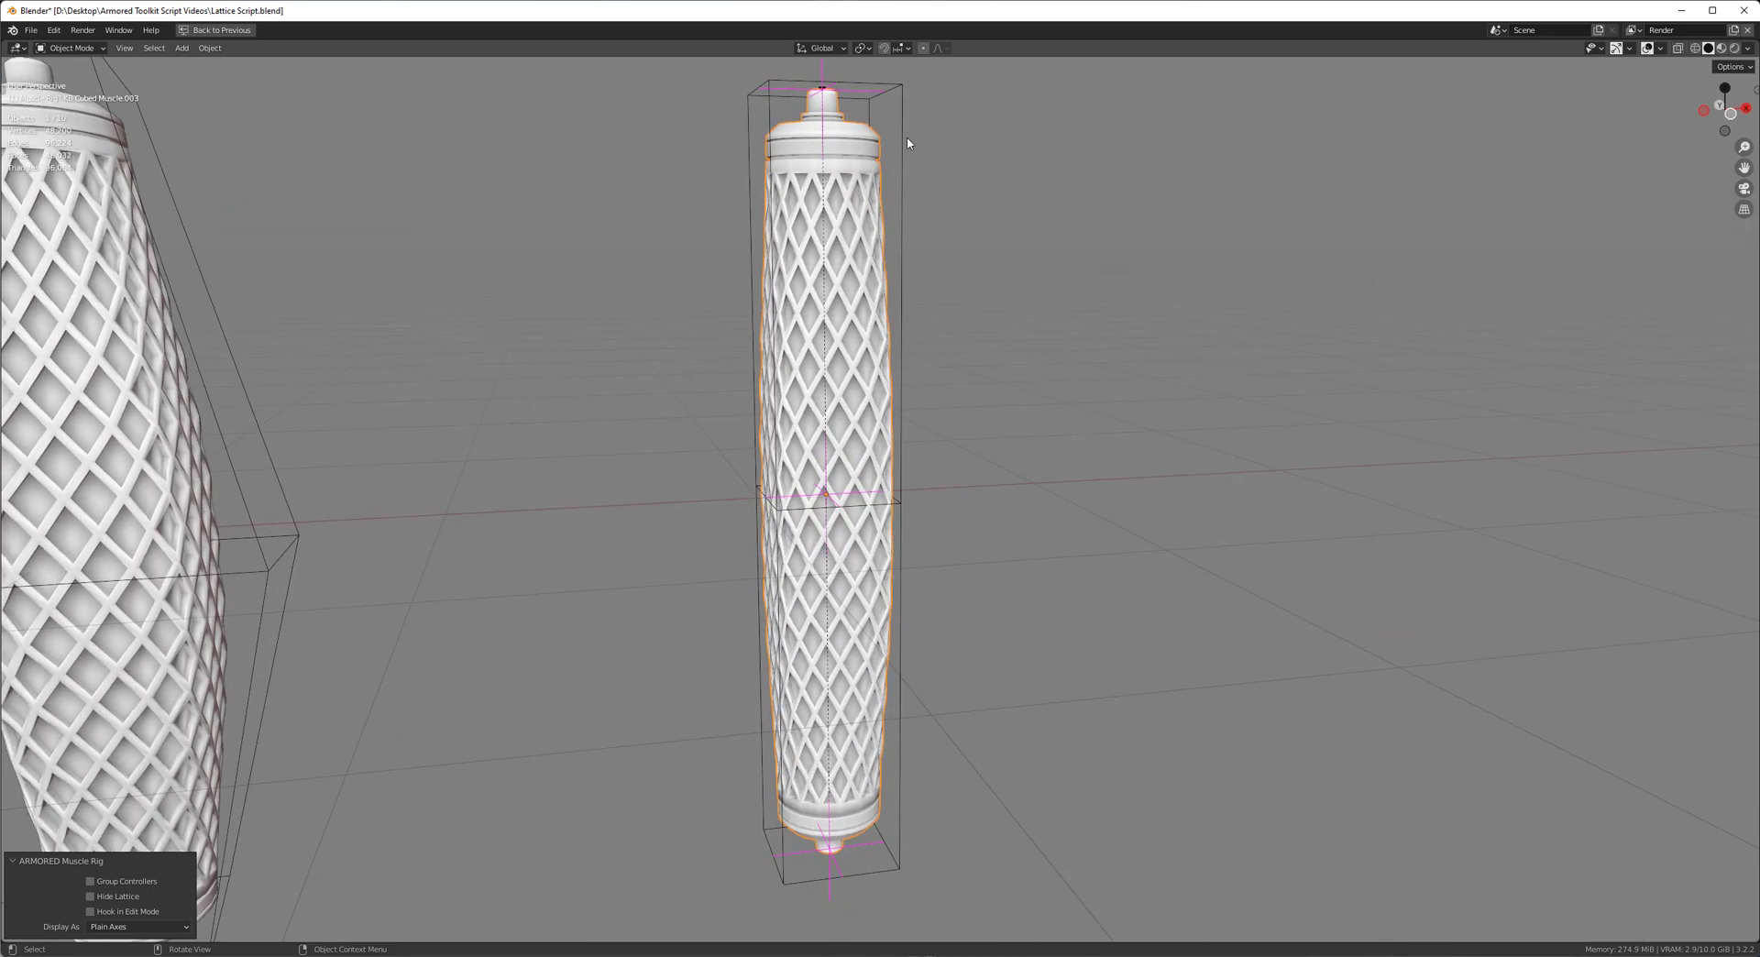
{"action": "scroll", "coordinate": [751, 723], "scroll_direction": "down", "scroll_amount": 2}
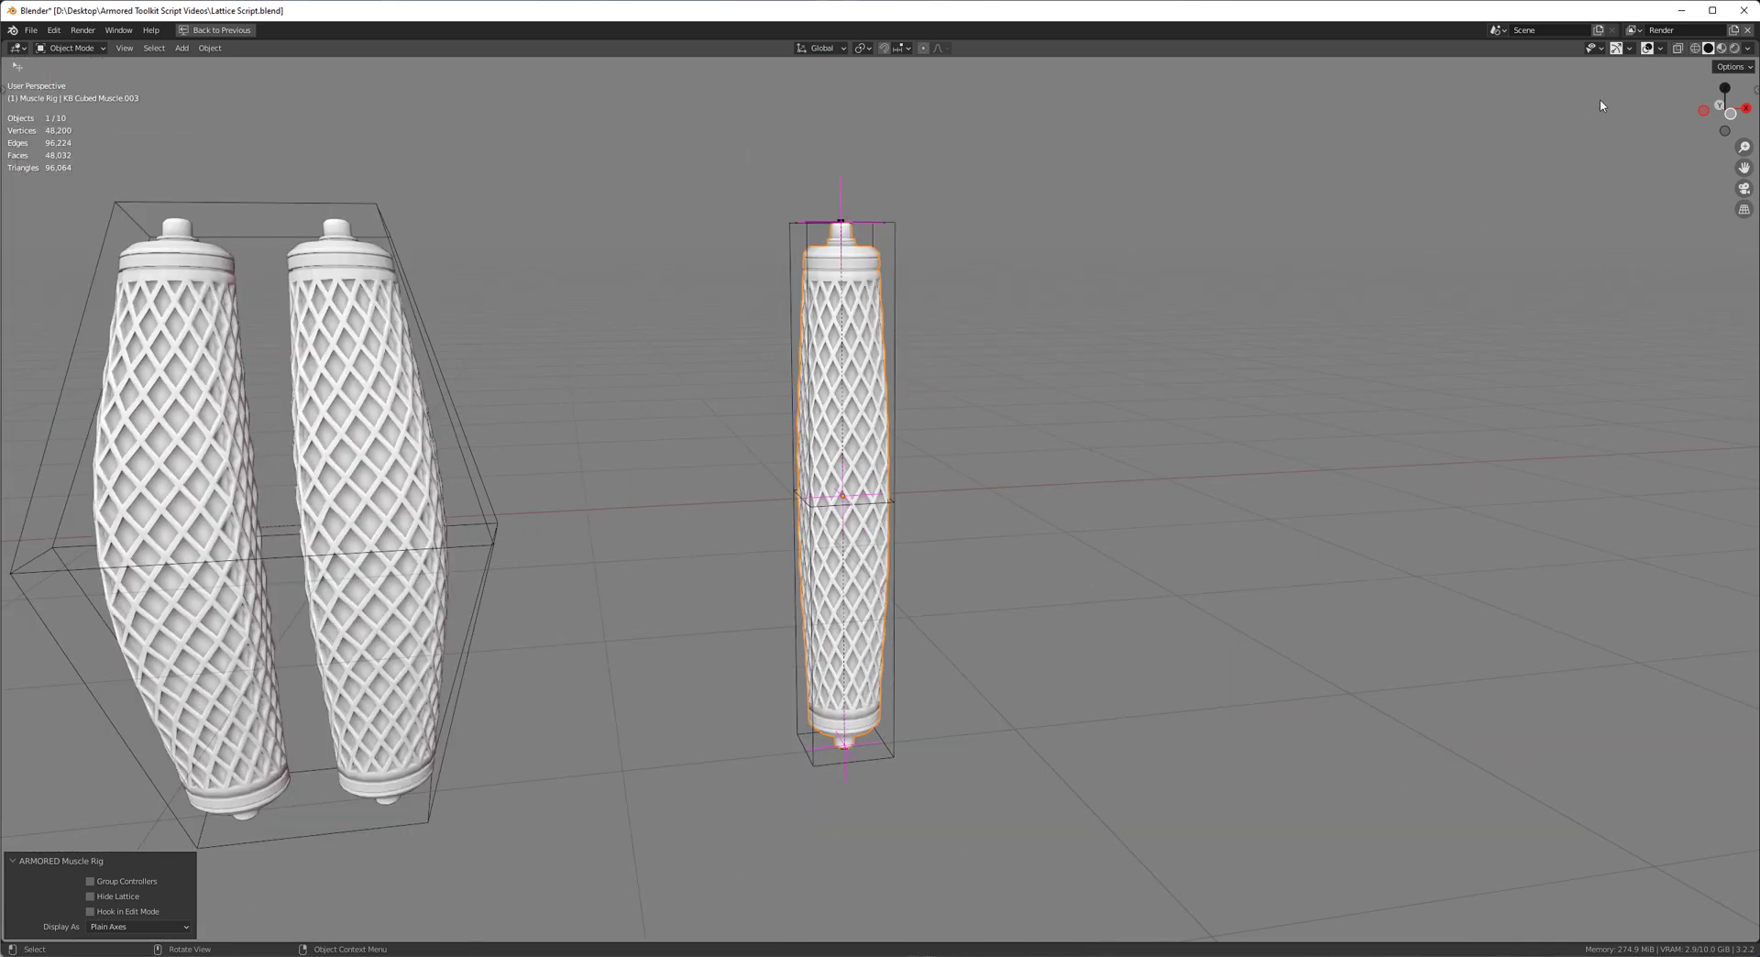
{"action": "left_click", "coordinate": [1747, 48]}
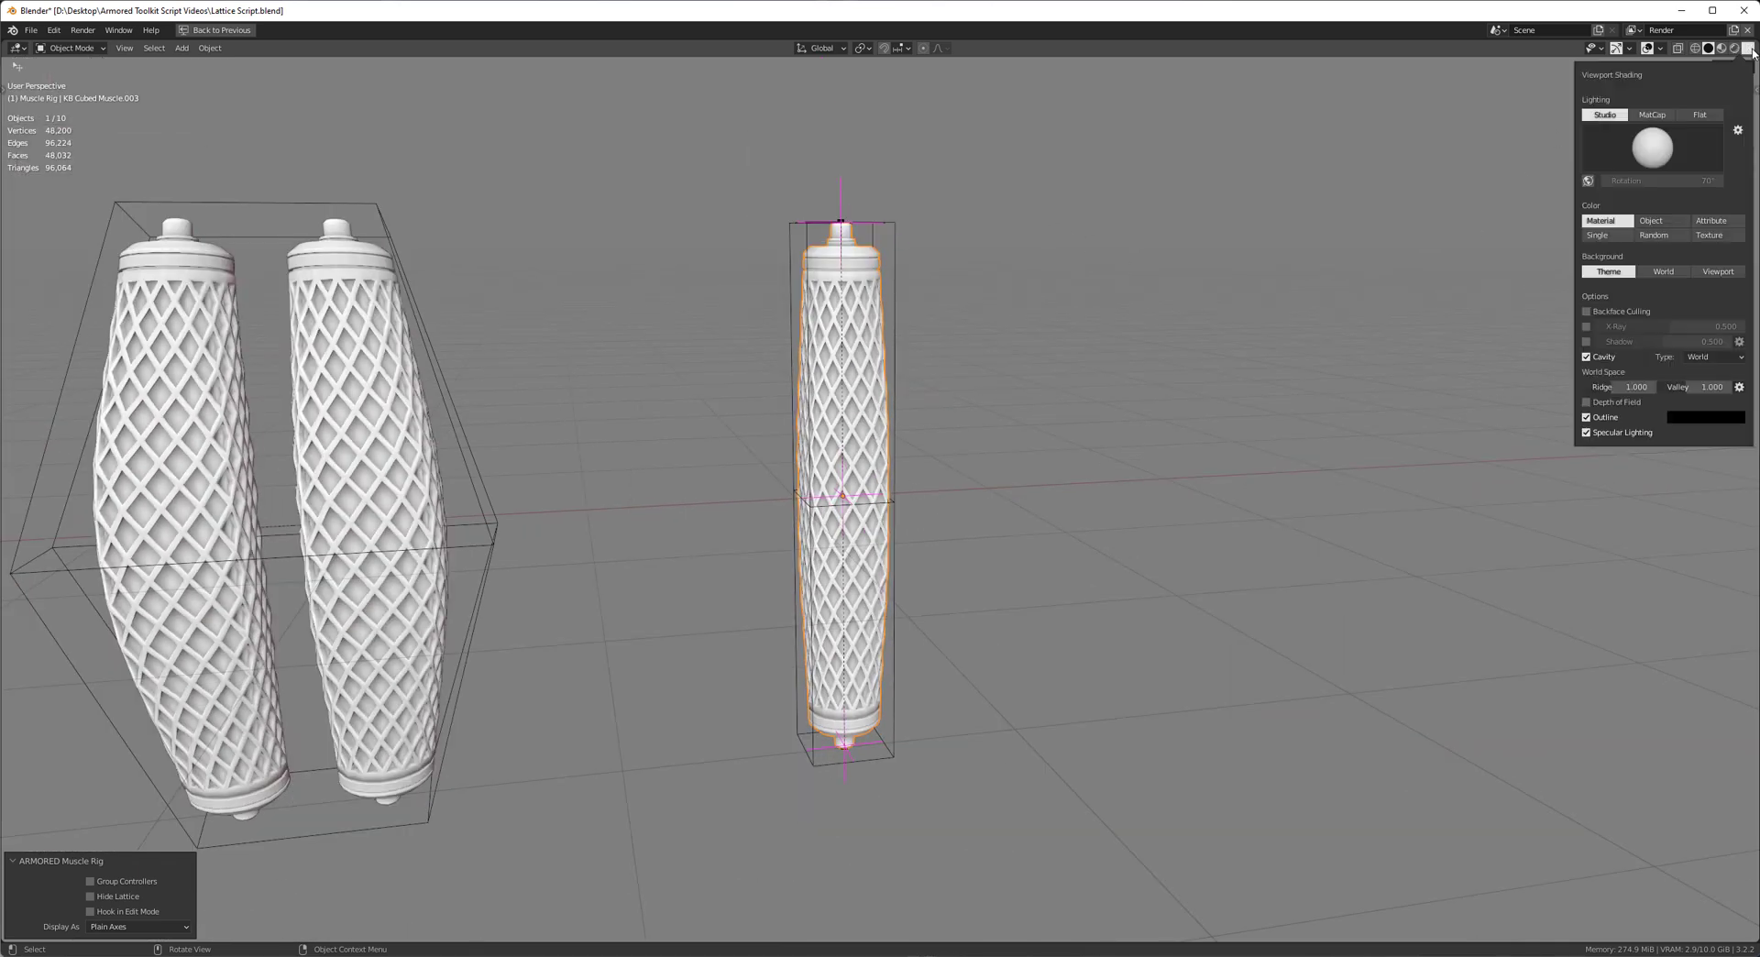
{"action": "left_click", "coordinate": [1652, 115]}
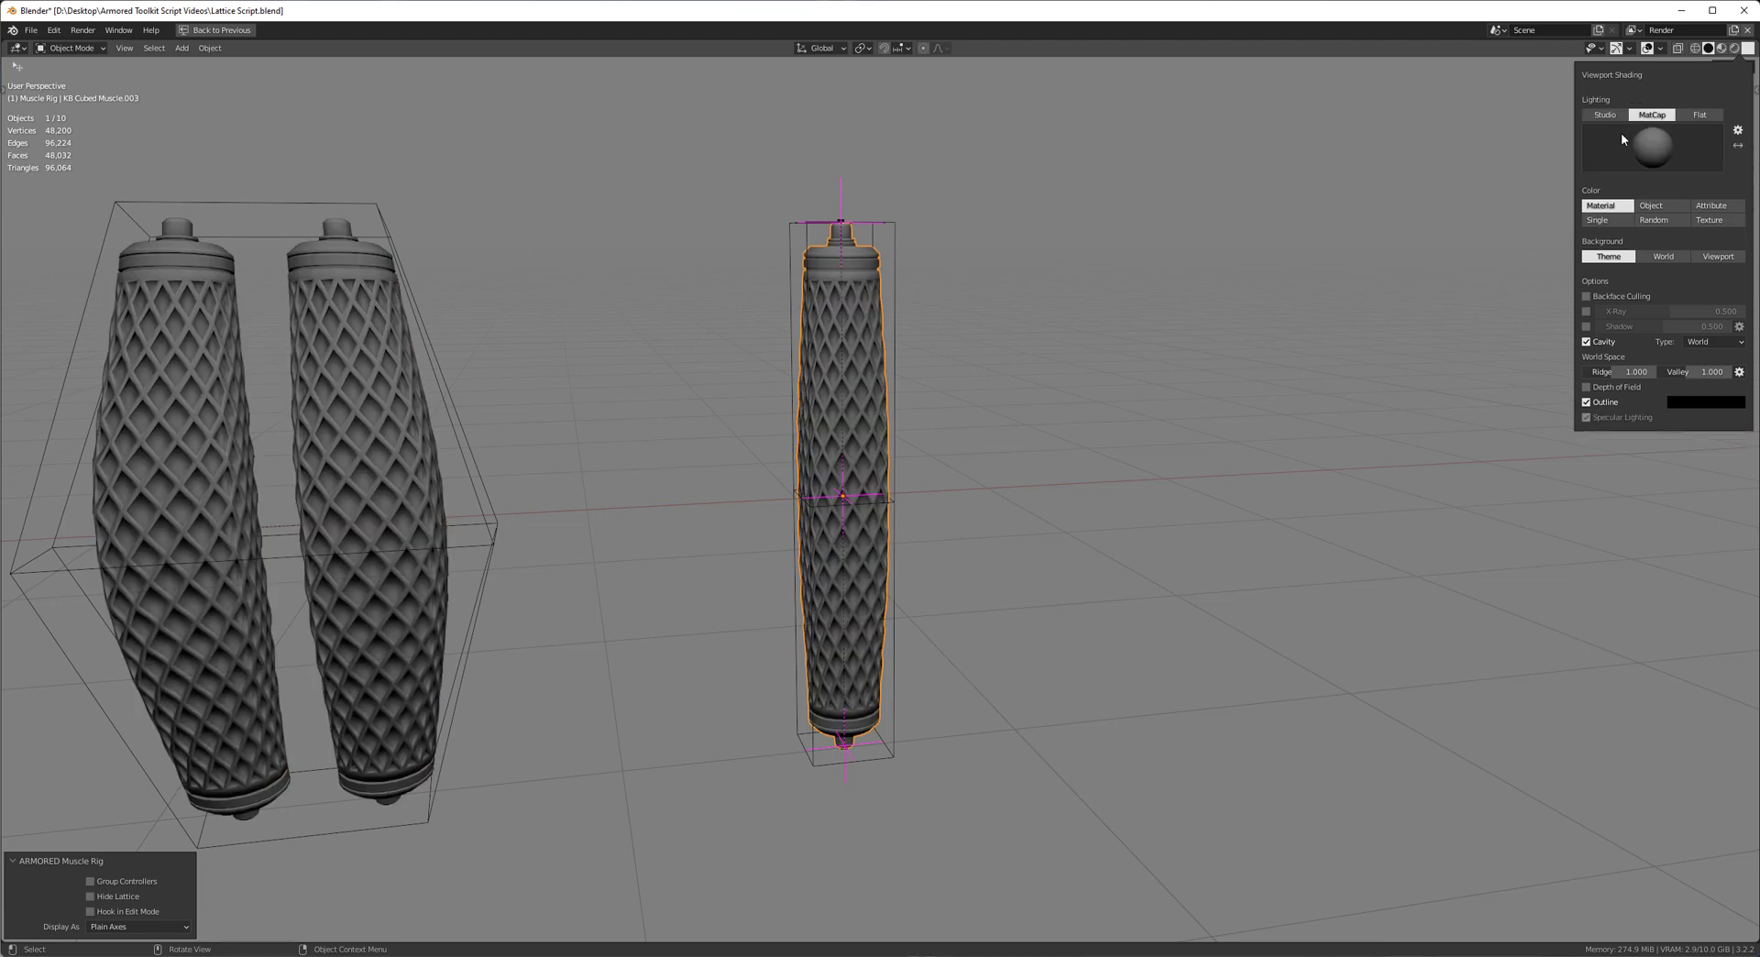
- Set the muscle rig controllers to display as Sphere
{"action": "left_click", "coordinate": [123, 929]}
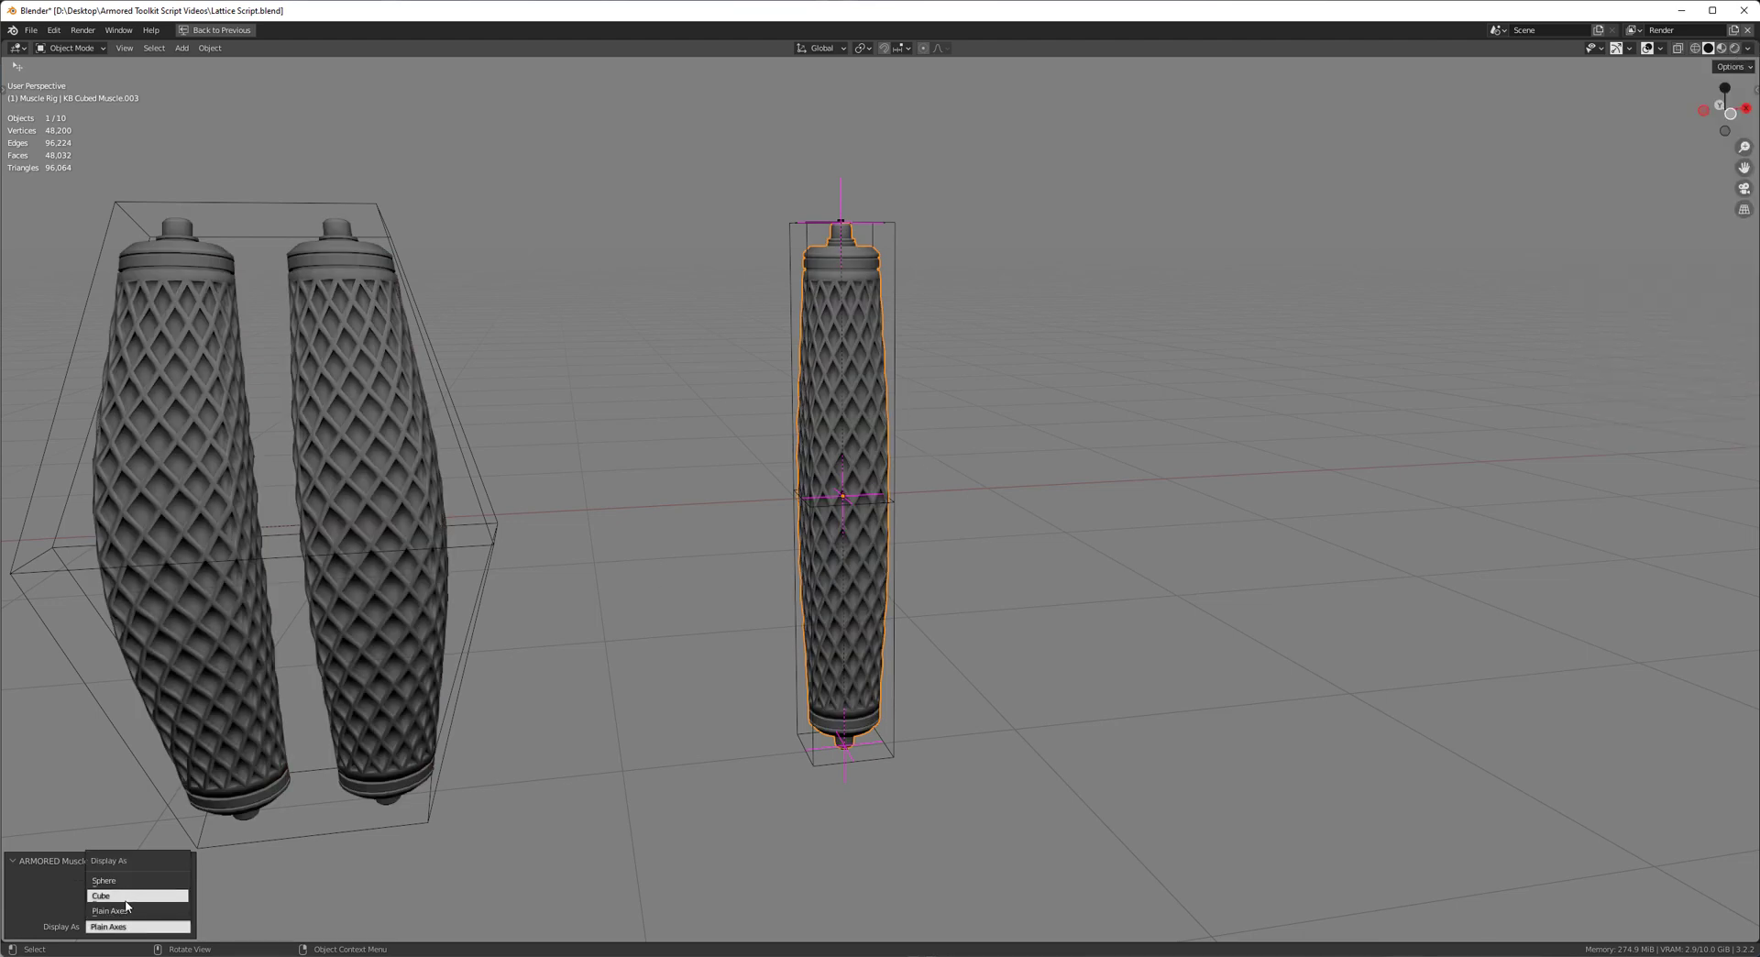
{"action": "left_click", "coordinate": [126, 882]}
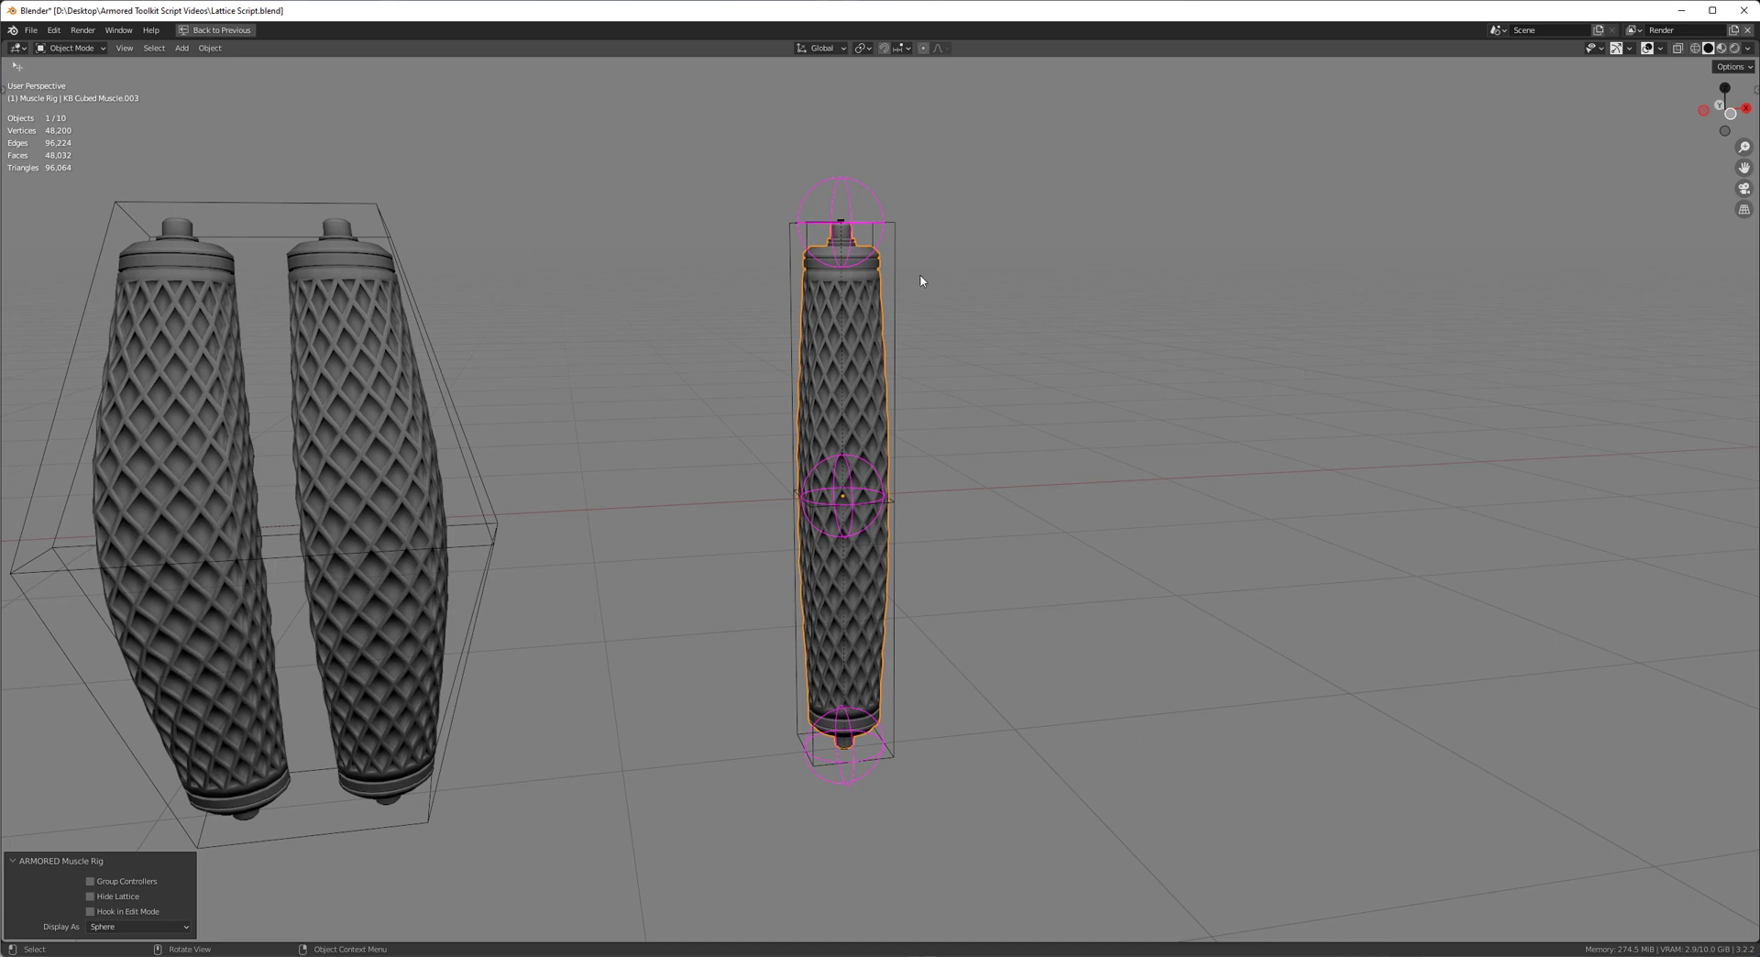
{"action": "middle_click_drag", "start_coordinate": [921, 281], "coordinate": [896, 244]}
- Examine the rigged lattice's top points in Edit Mode, return to Object Mode and clear the selection
{"action": "left_click", "coordinate": [894, 246]}
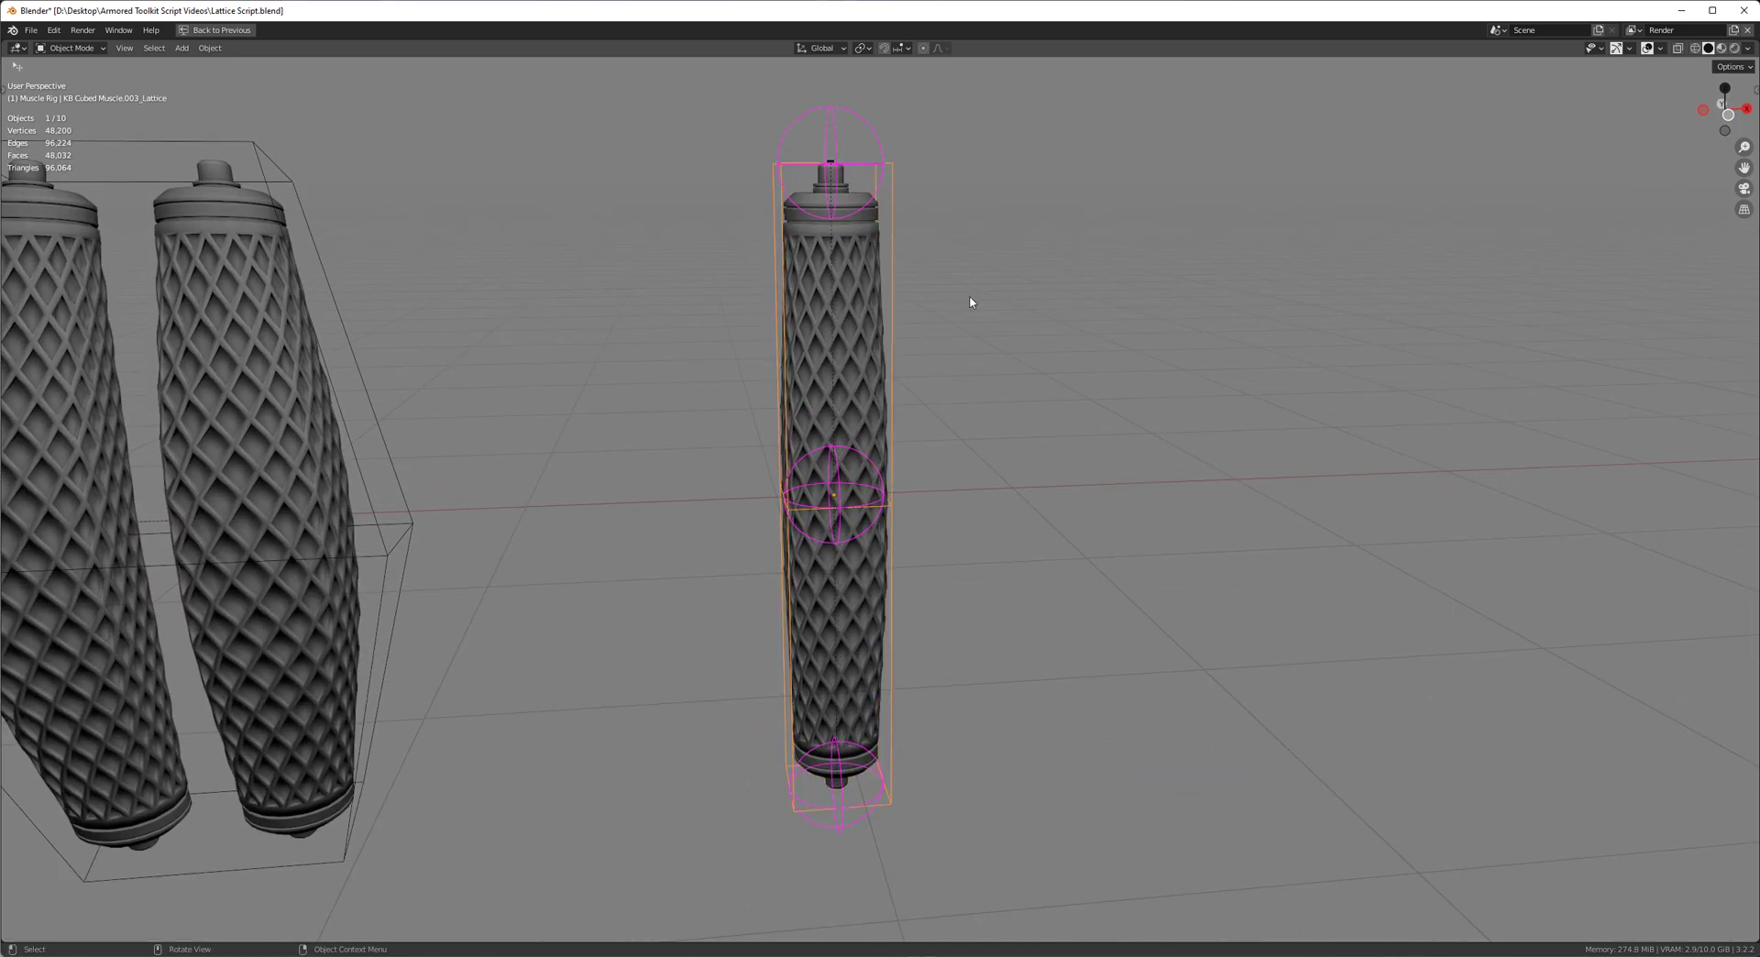
{"action": "key", "text": "Tab"}
{"action": "left_click_drag", "start_coordinate": [971, 96], "coordinate": [597, 231]}
{"action": "key", "text": "Tab"}
{"action": "left_click", "coordinate": [1103, 438]}
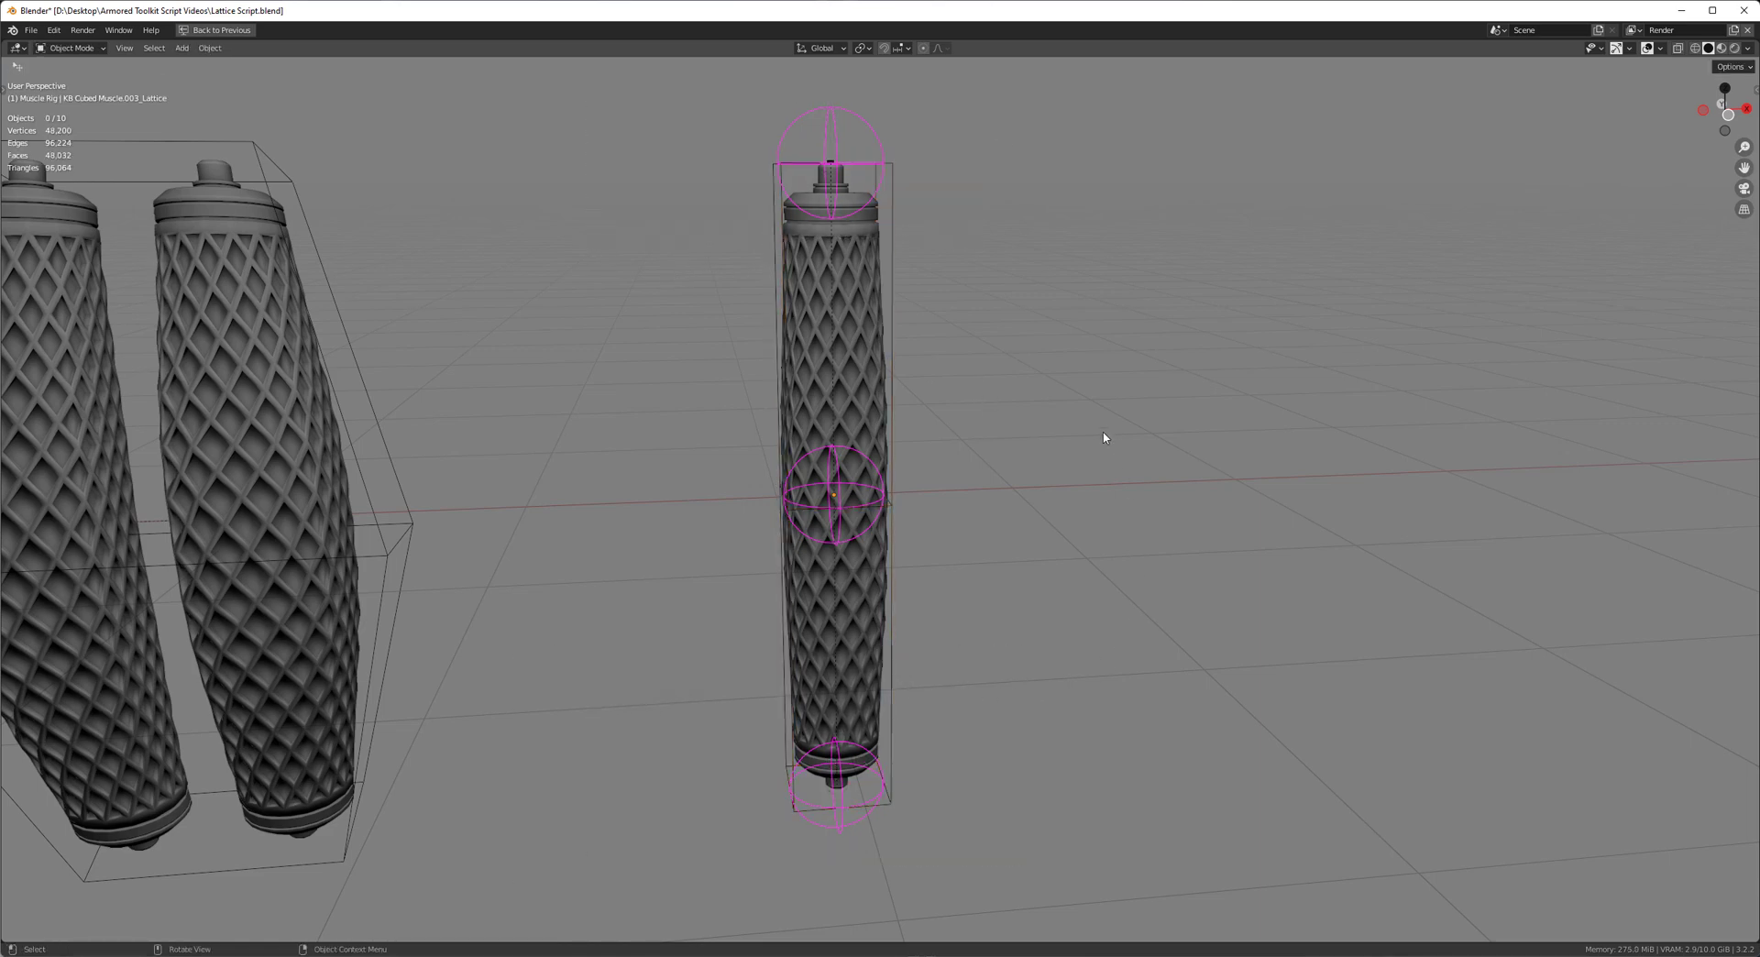
- Try scaling and moving the rig's top control sphere to test the deformation, cancelling each transform
{"action": "left_click", "coordinate": [833, 123]}
{"action": "key", "text": "s"}
{"action": "right_click", "coordinate": [1053, 254]}
{"action": "key", "text": "s"}
{"action": "key", "text": "Escape"}
{"action": "key", "text": "g"}
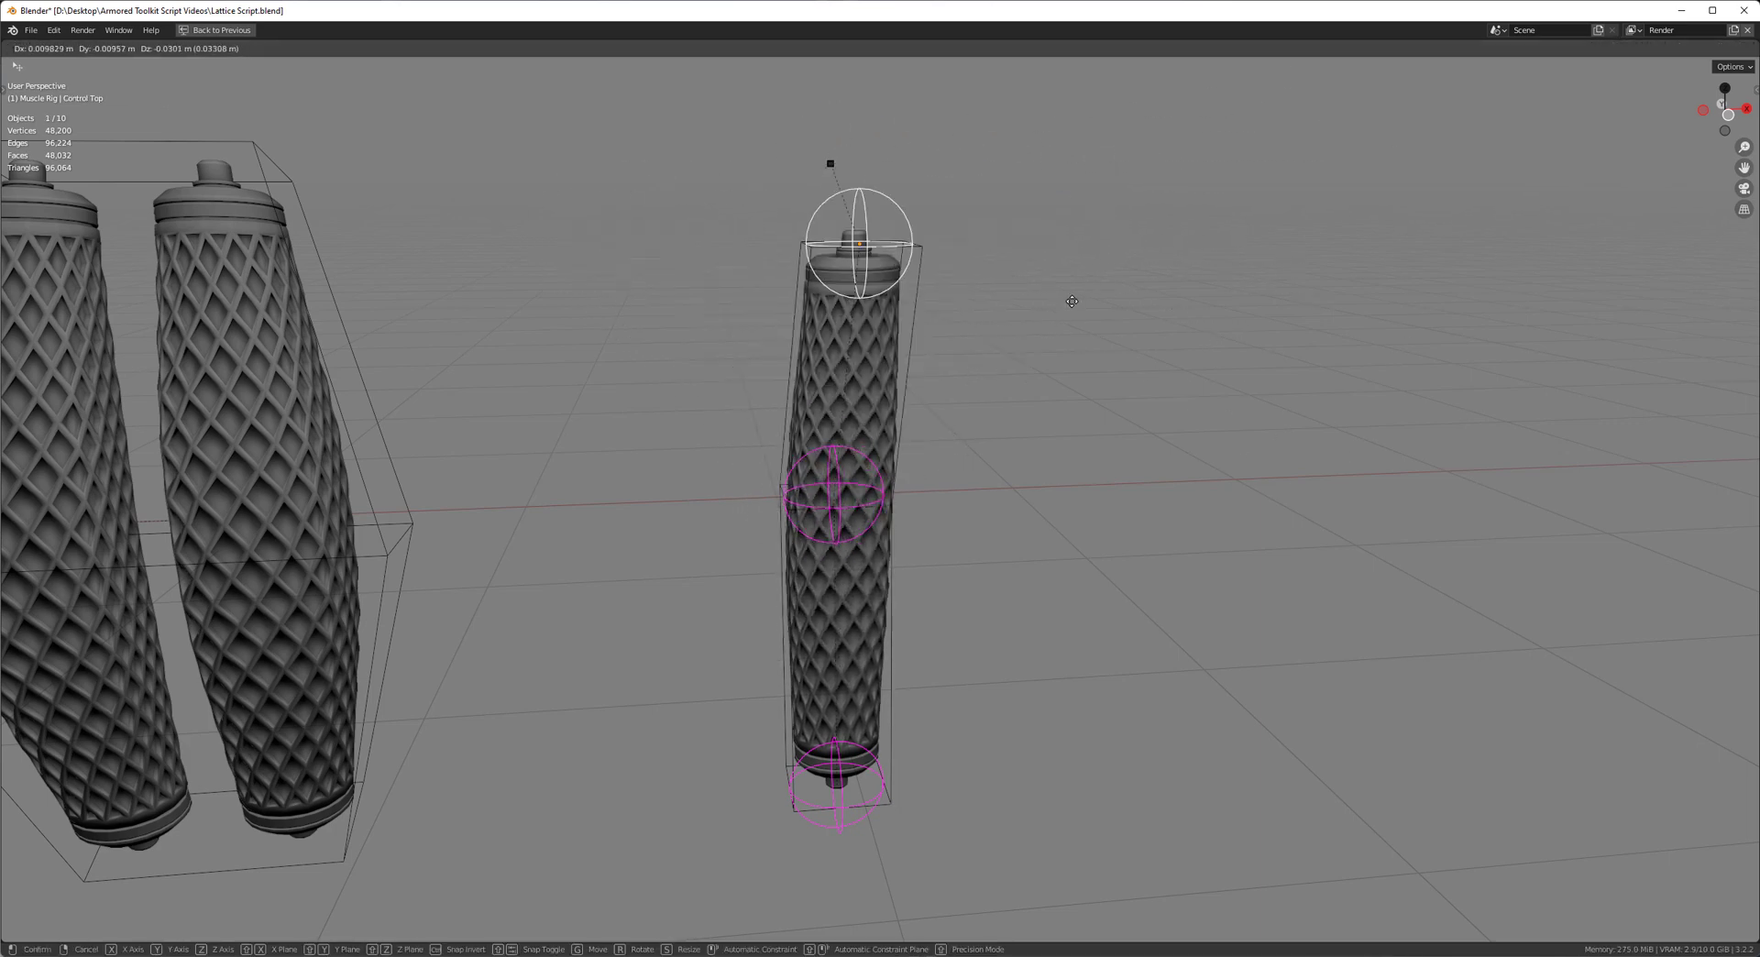
{"action": "key", "text": "Escape"}
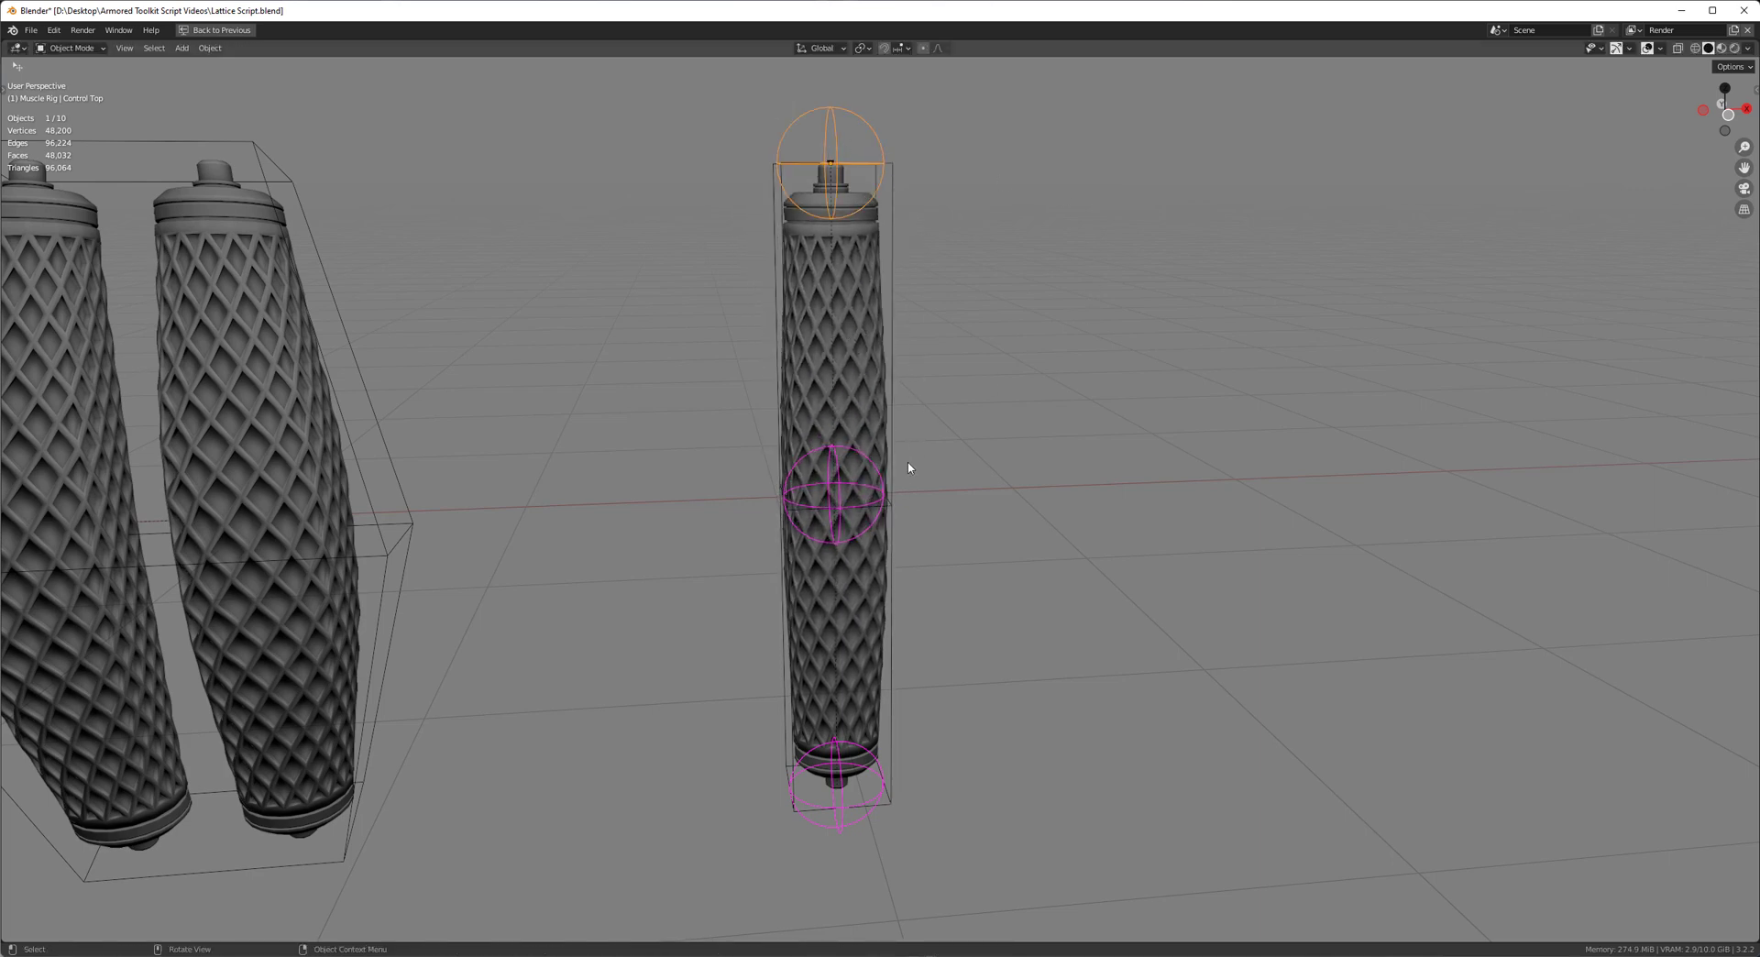
- Hide the muscle rig's lattice and enlarge the middle control sphere to bulge the cylinder's centre
{"action": "left_click", "coordinate": [897, 256]}
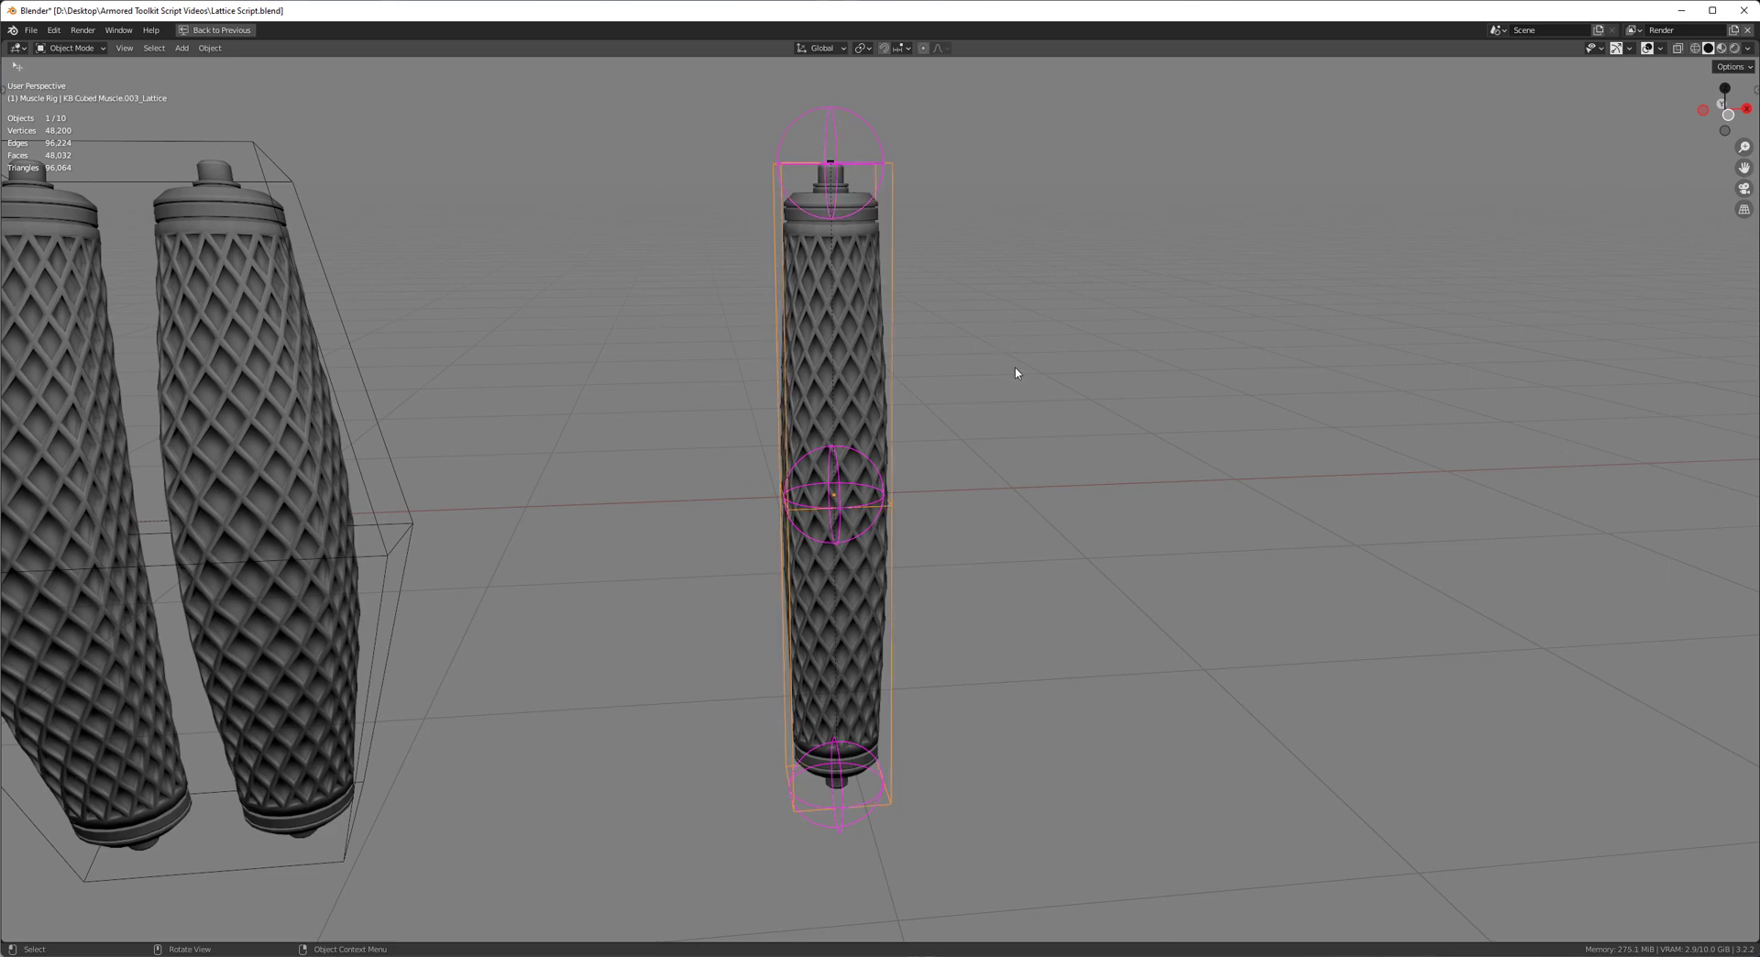
{"action": "key", "text": "Delete"}
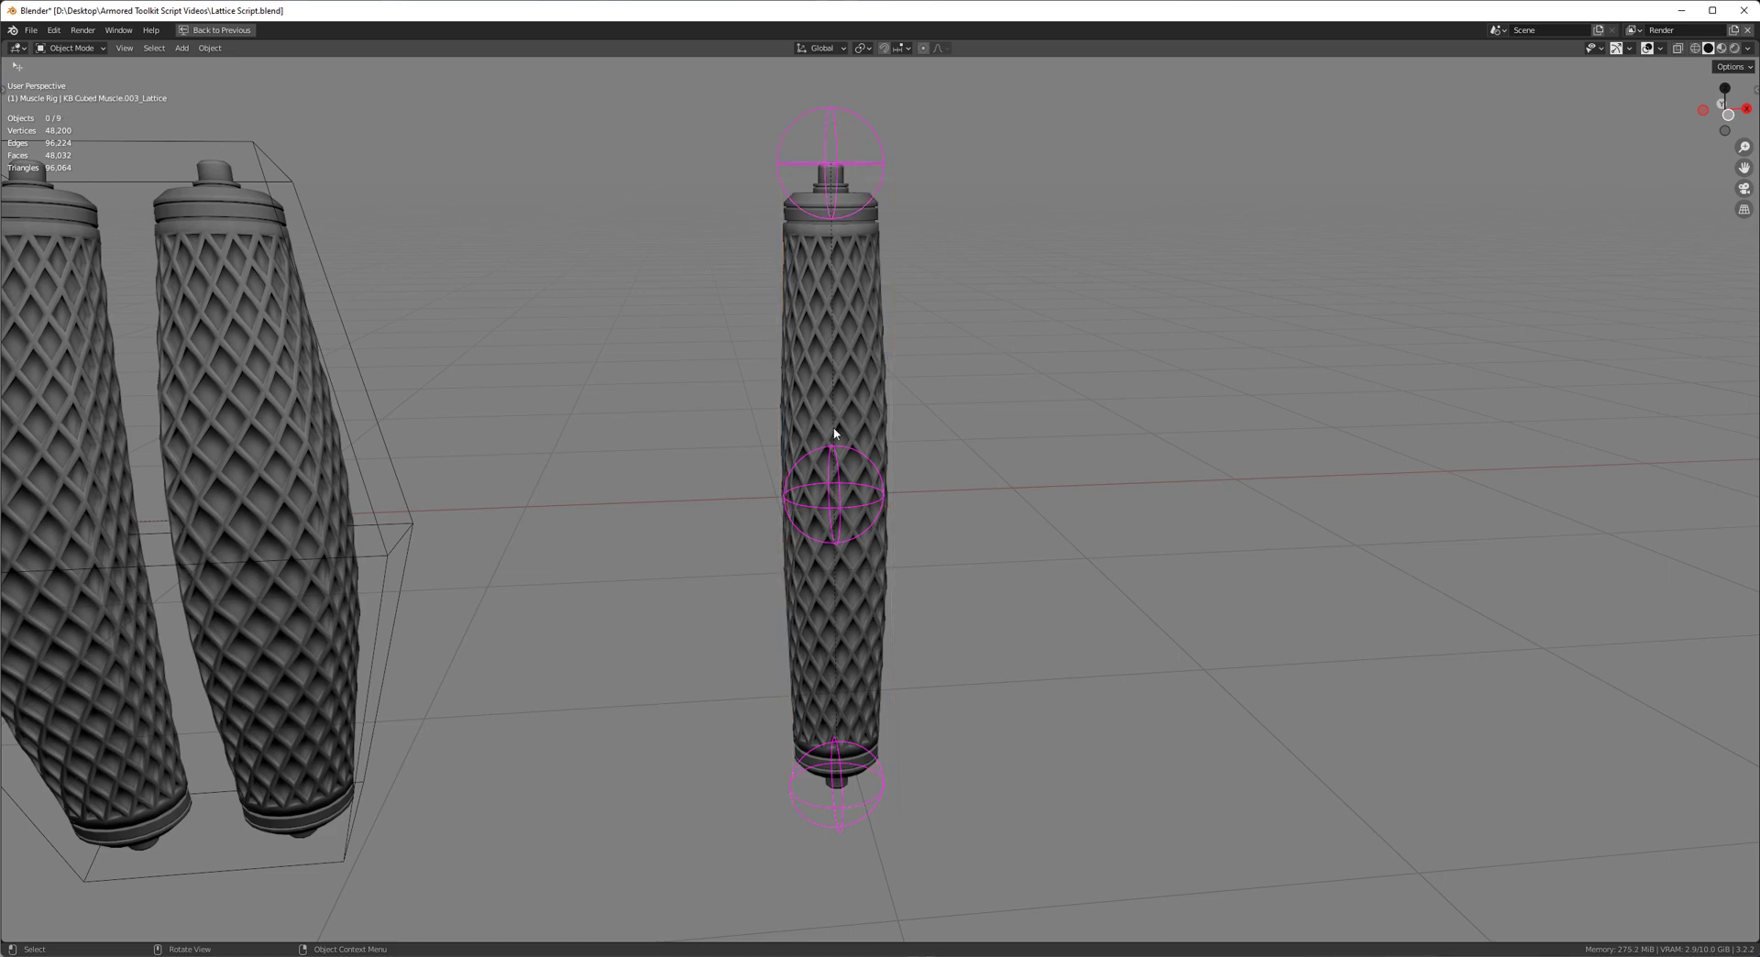
{"action": "left_click", "coordinate": [841, 499]}
{"action": "key", "text": "KP_1"}
{"action": "key", "text": "s"}
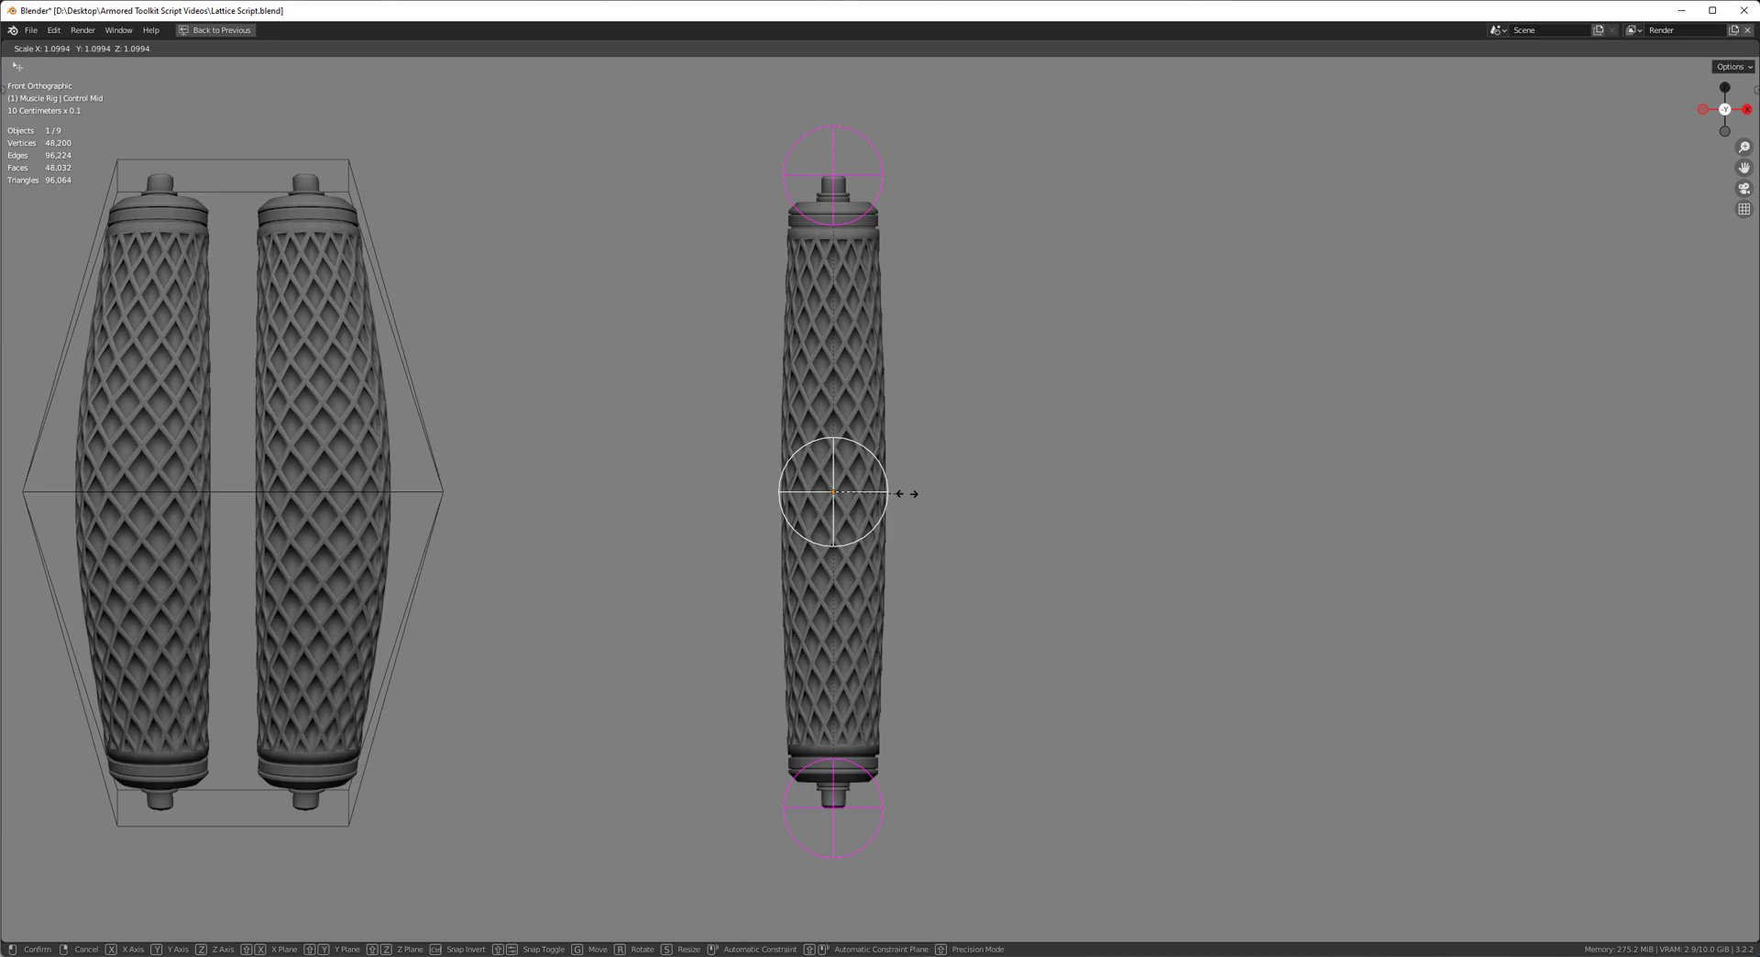
{"action": "left_click", "coordinate": [971, 491]}
{"action": "scroll", "coordinate": [1049, 487], "scroll_direction": "down", "scroll_amount": 2}
{"action": "middle_click_drag", "start_coordinate": [1162, 447], "coordinate": [1035, 480], "text": "shift"}
{"action": "left_click", "coordinate": [1036, 478]}
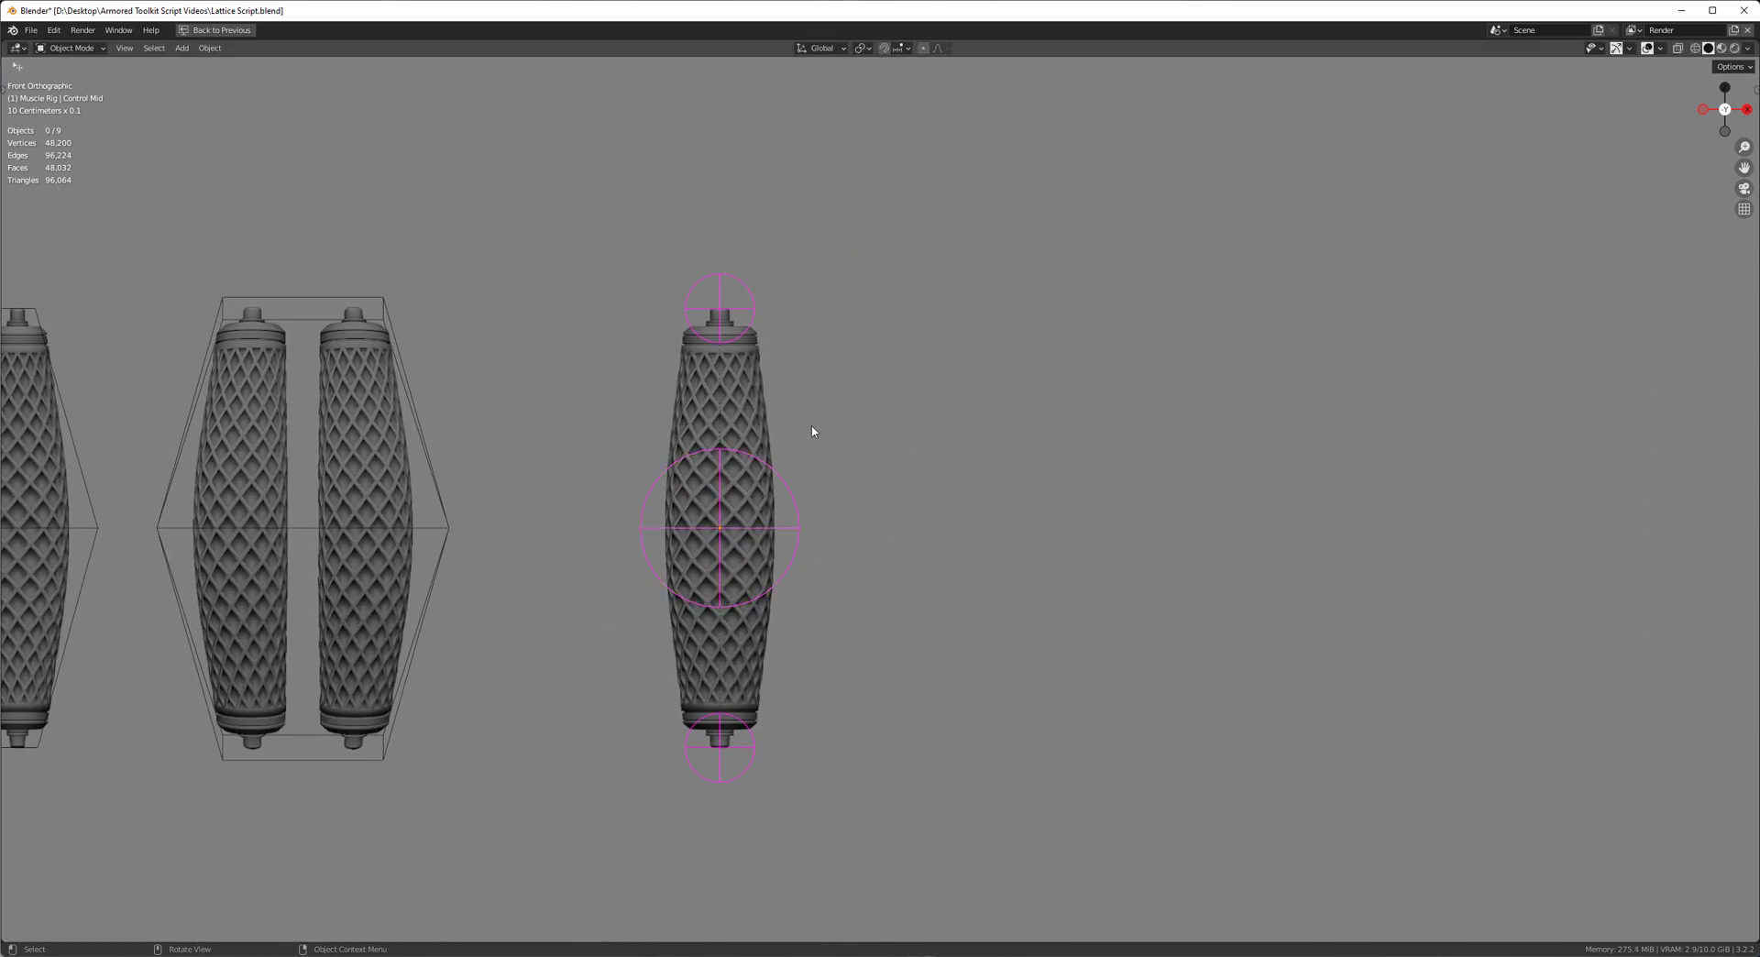
- Move the rigged cylinder with its controls farther away from the other lattice-deformed cylinders
{"action": "left_click", "coordinate": [752, 418]}
{"action": "left_click_drag", "start_coordinate": [720, 420], "coordinate": [1098, 352]}
{"action": "middle_click_drag", "start_coordinate": [1310, 359], "coordinate": [1276, 375], "text": "shift"}
{"action": "left_click", "coordinate": [1241, 333]}
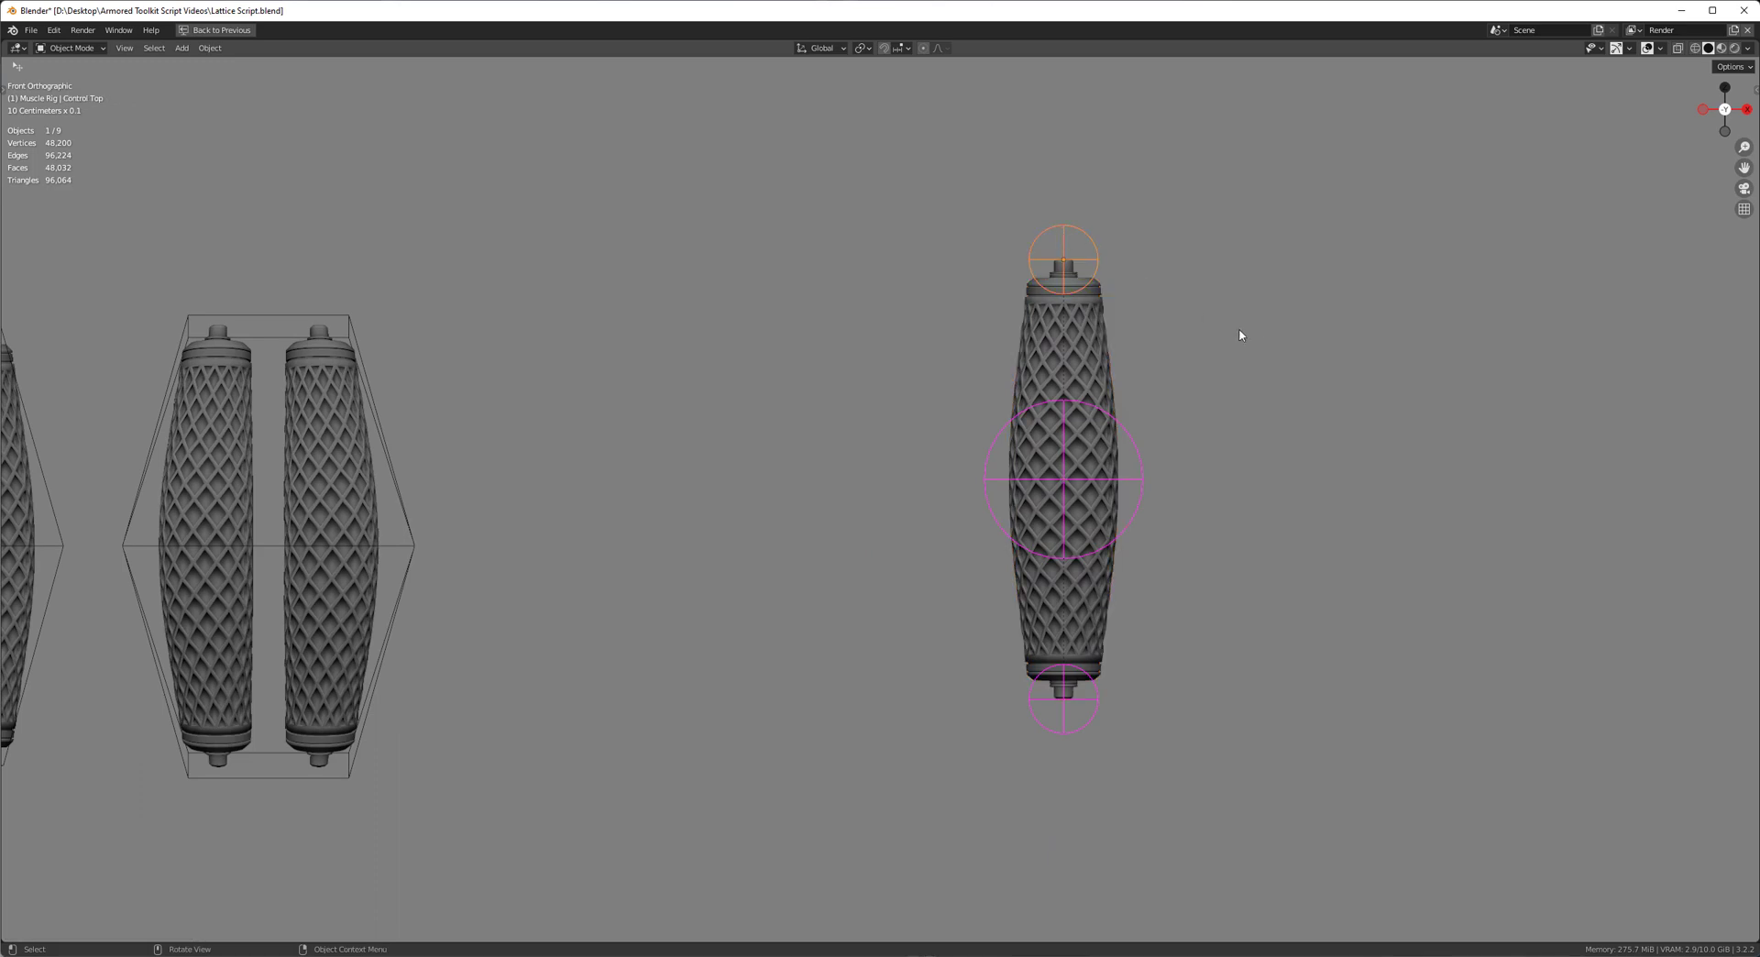
- Shrink the rig's top control sphere and rescale the middle control sphere to reshape the muscle
{"action": "left_click", "coordinate": [1086, 246]}
{"action": "key", "text": "s"}
{"action": "left_click", "coordinate": [1191, 303]}
{"action": "left_click", "coordinate": [1141, 481]}
{"action": "key", "text": "s"}
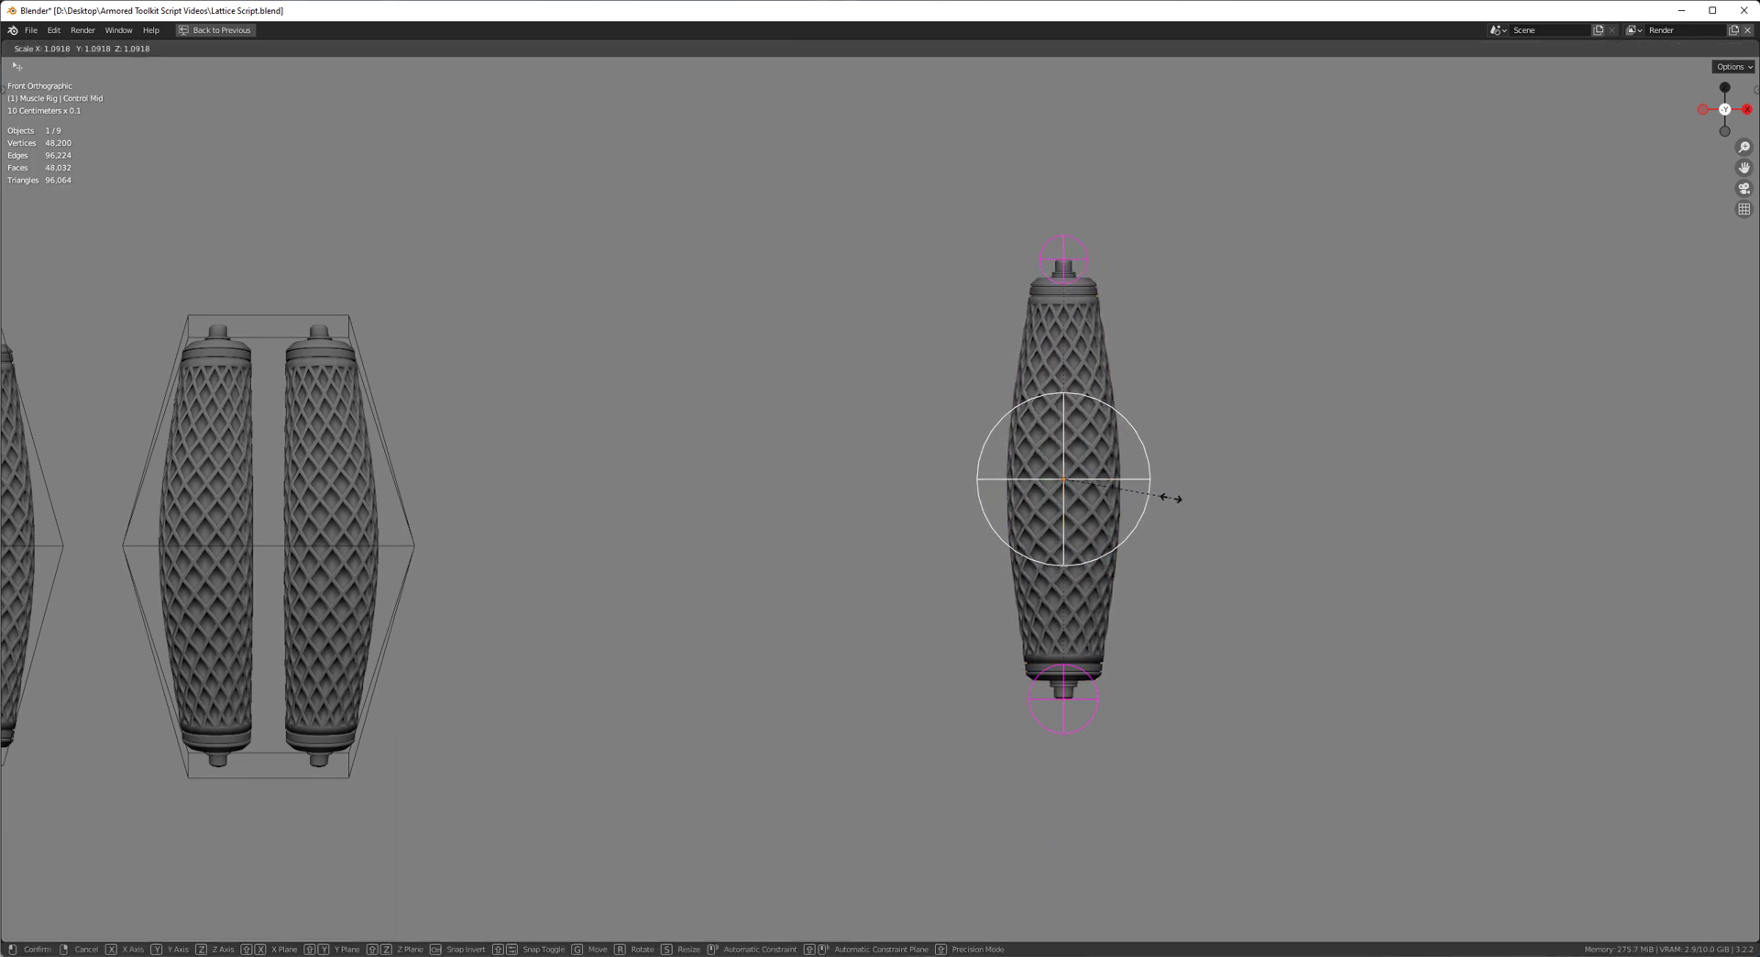
{"action": "left_click", "coordinate": [1108, 502]}
- Switch to the Select/Tweak tool and reposition the rig's top, middle and bottom control spheres
{"action": "middle_click_drag", "start_coordinate": [1107, 502], "coordinate": [1038, 662]}
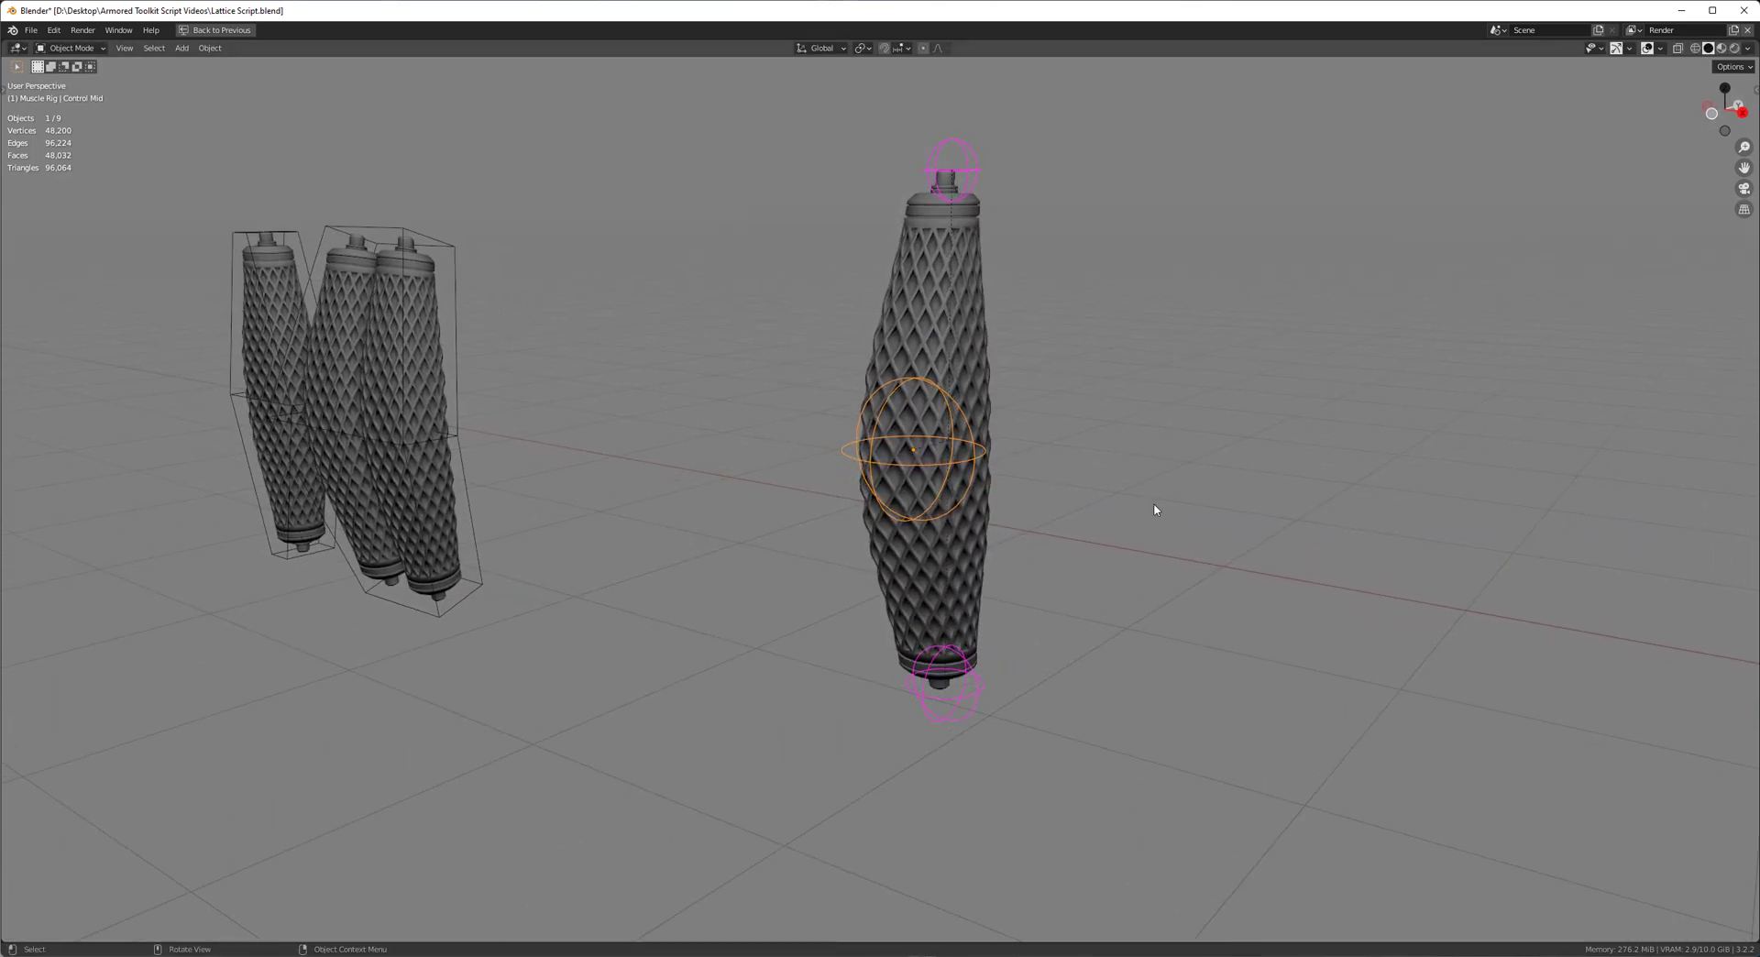
{"action": "key", "text": "alt+w"}
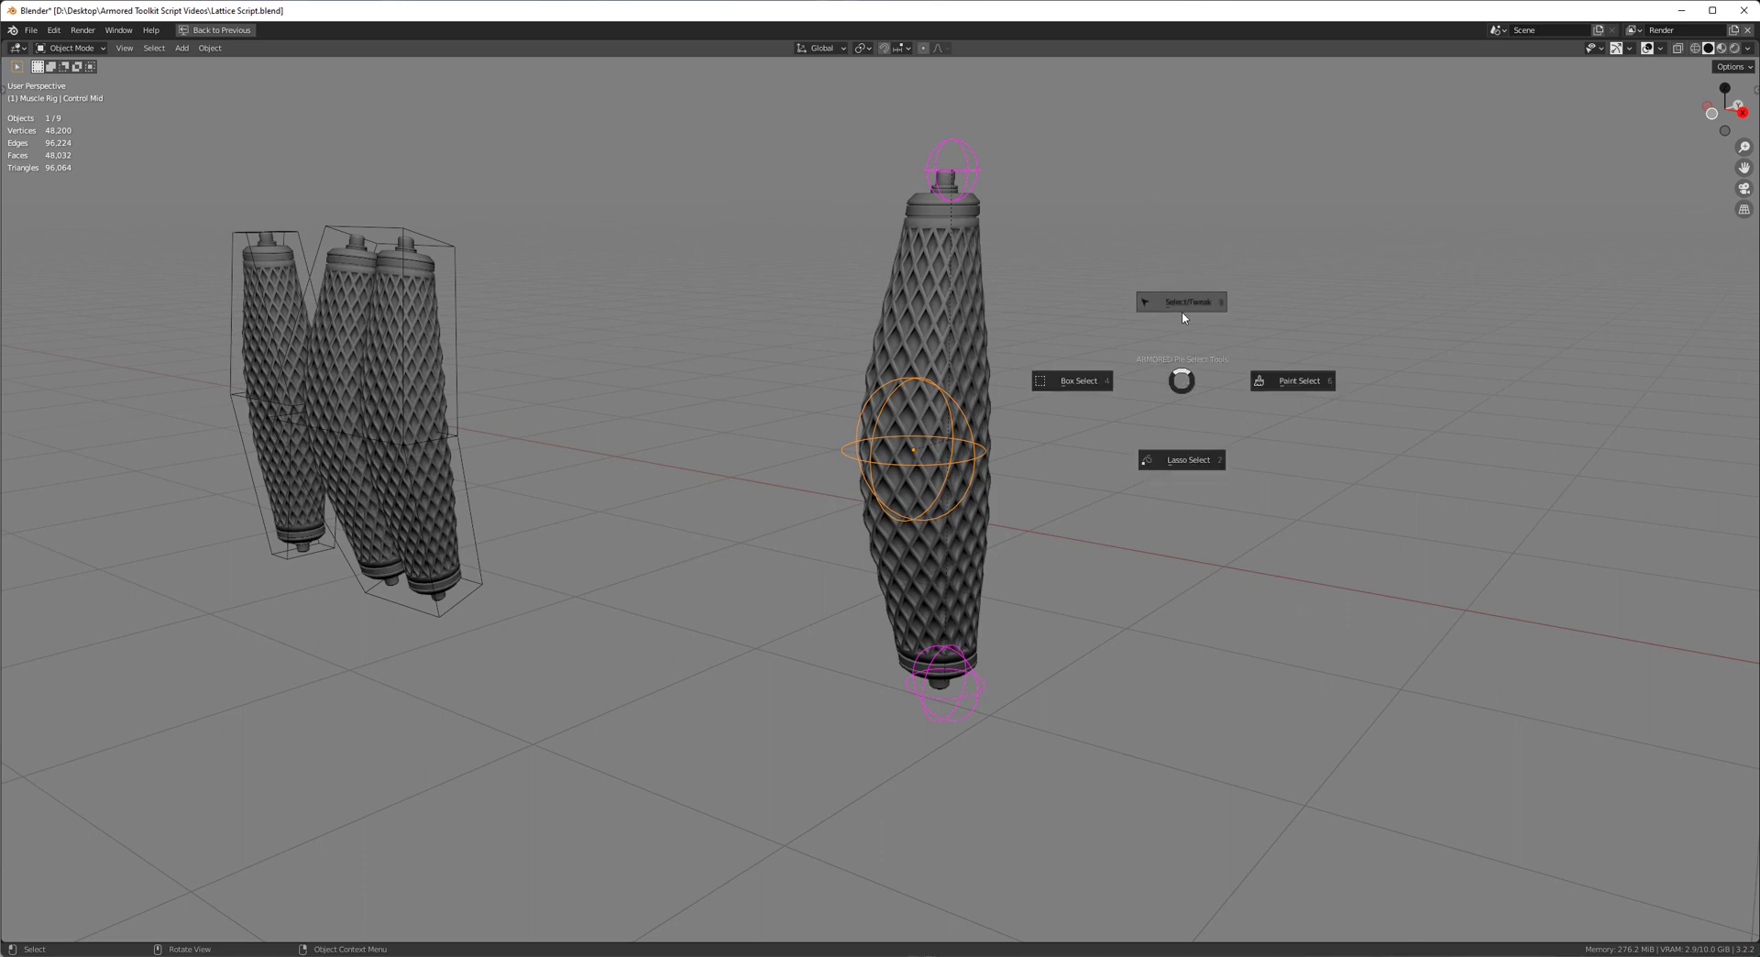
{"action": "left_click", "coordinate": [1183, 314]}
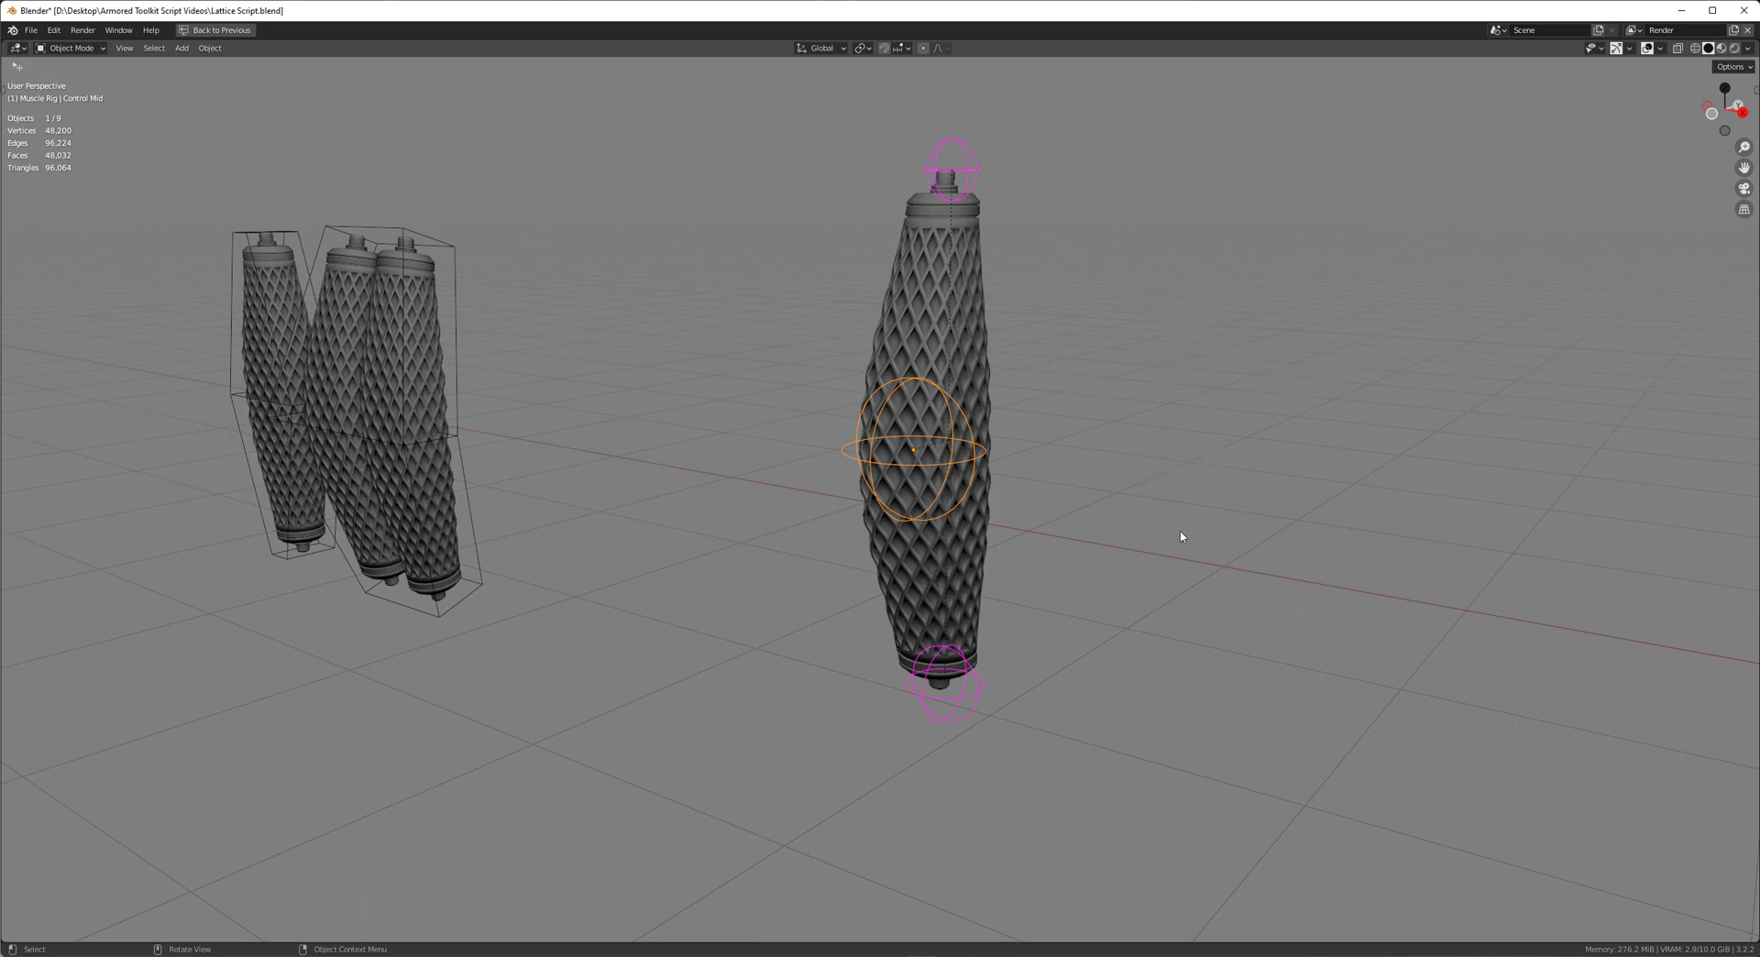
{"action": "mouse_move", "coordinate": [976, 173]}
{"action": "left_mouse_down"}
{"action": "mouse_move", "coordinate": [1074, 210]}
{"action": "mouse_move", "coordinate": [961, 192]}
{"action": "left_mouse_up"}
{"action": "left_click_drag", "start_coordinate": [853, 457], "coordinate": [845, 461]}
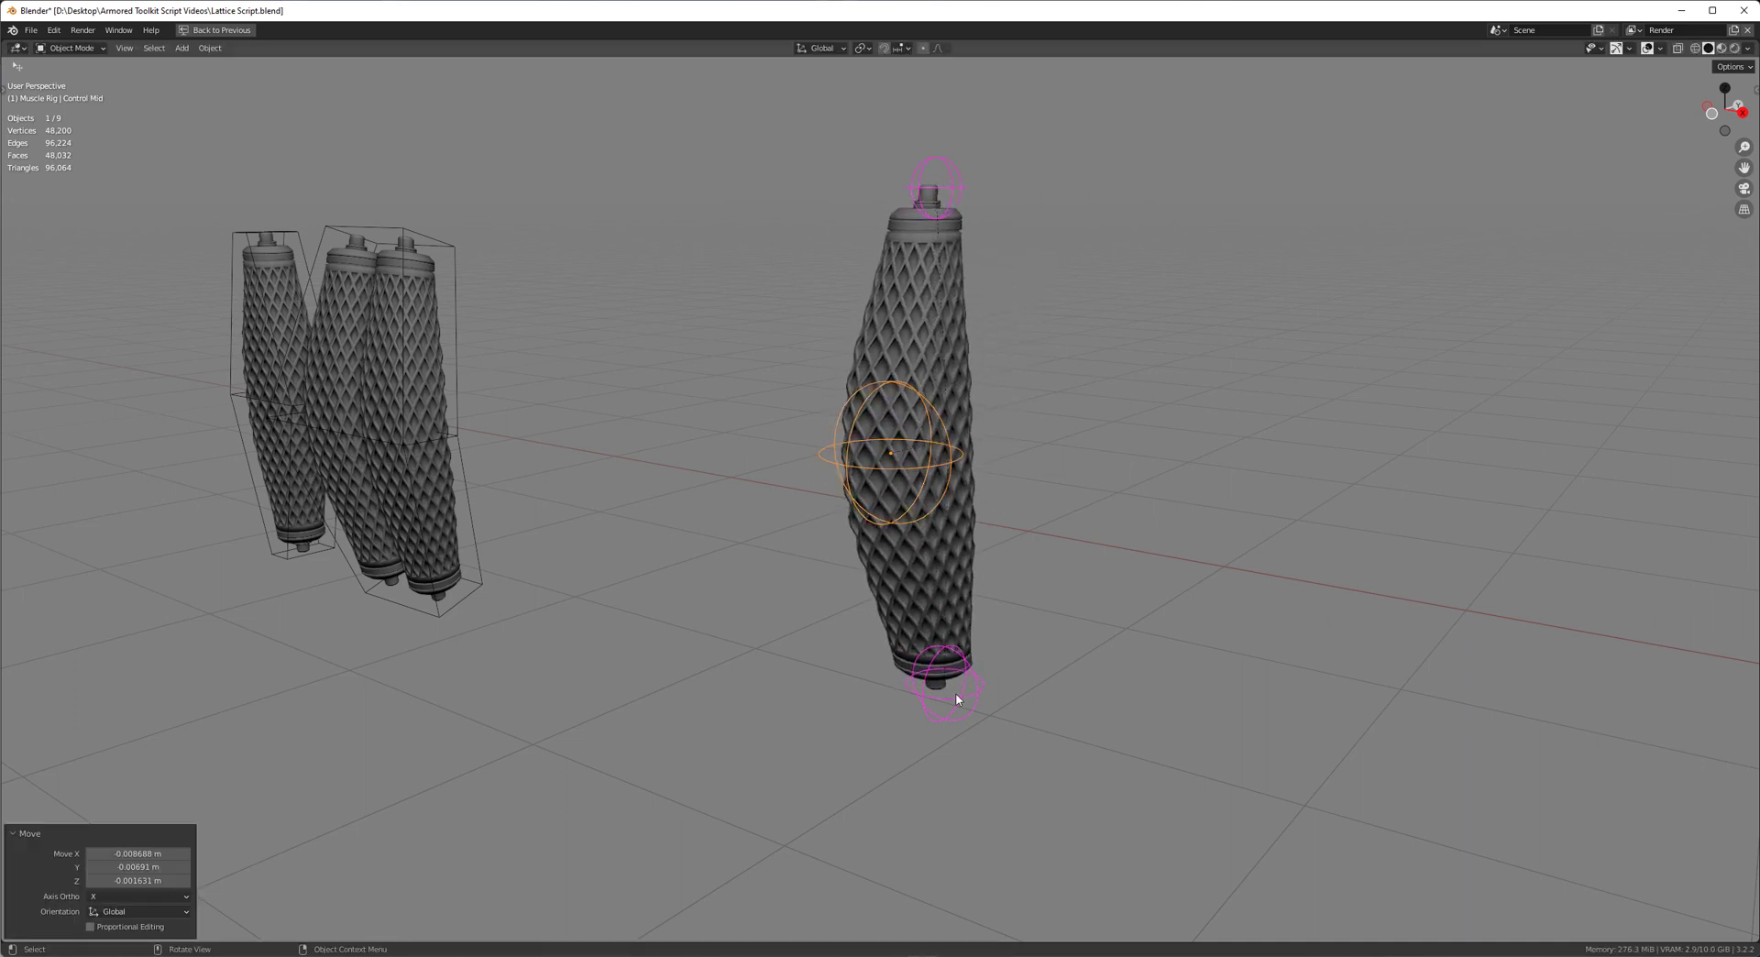
{"action": "left_click_drag", "start_coordinate": [947, 689], "coordinate": [908, 713]}
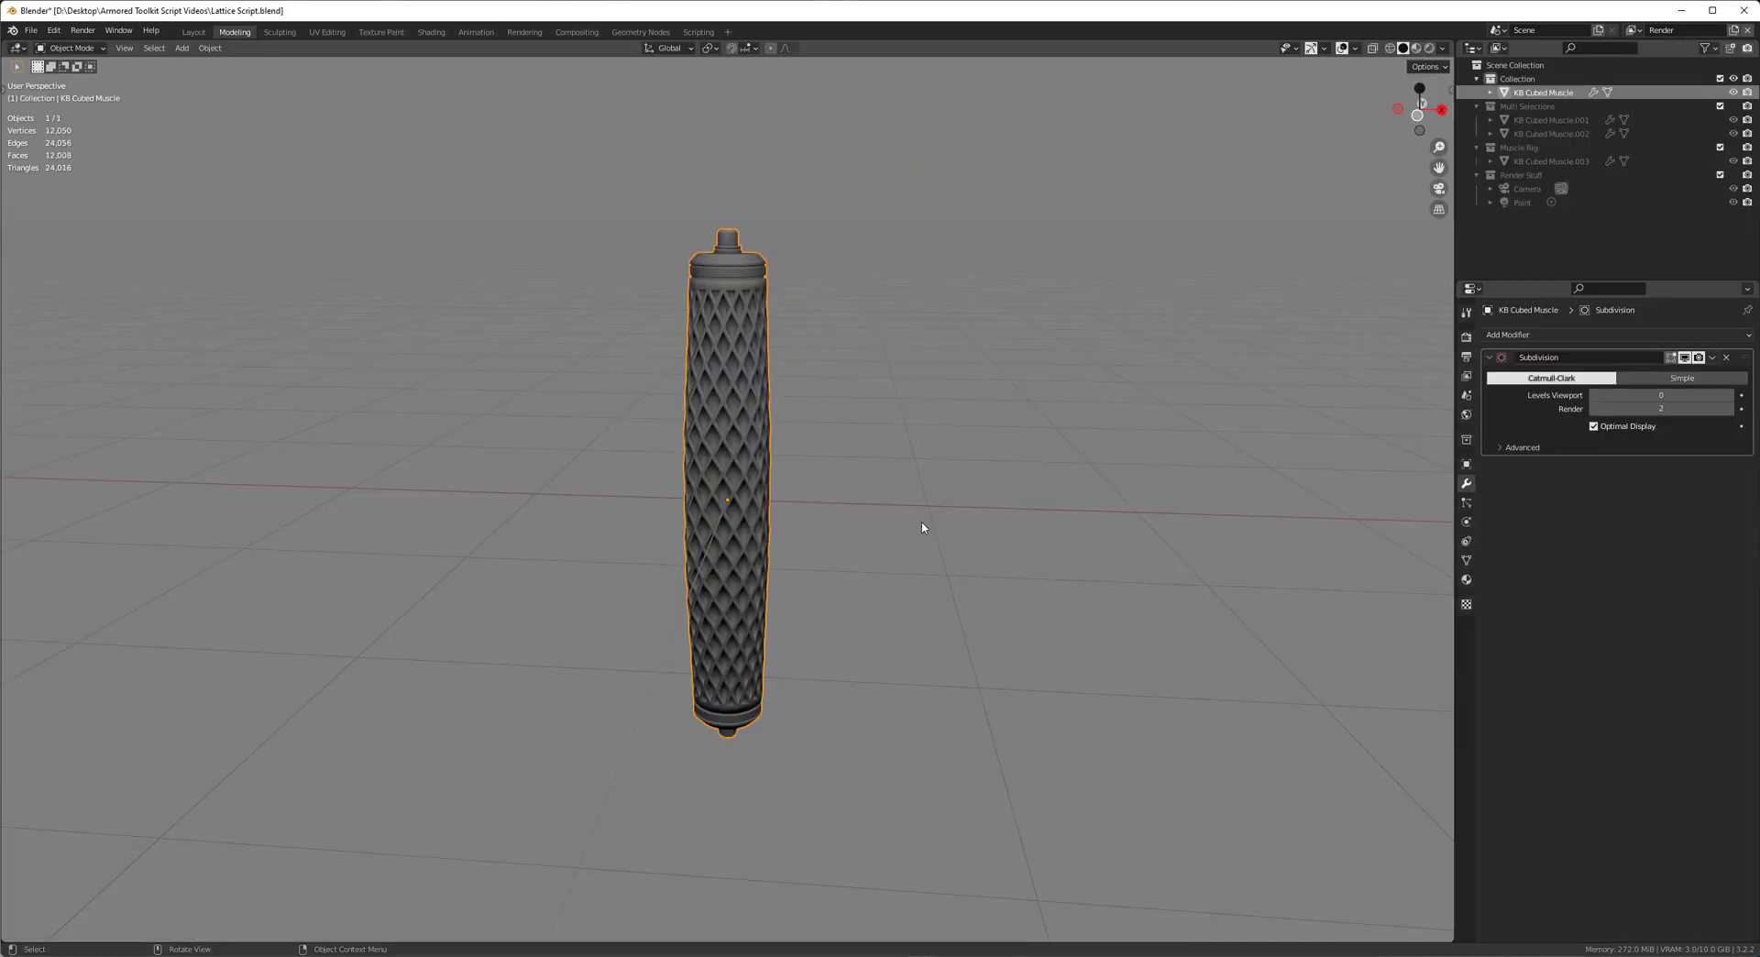
- Run ARMORED Muscle Rig on the KB Cubed Muscle cylinder with Group Controllers enabled
{"action": "key", "text": "F3"}
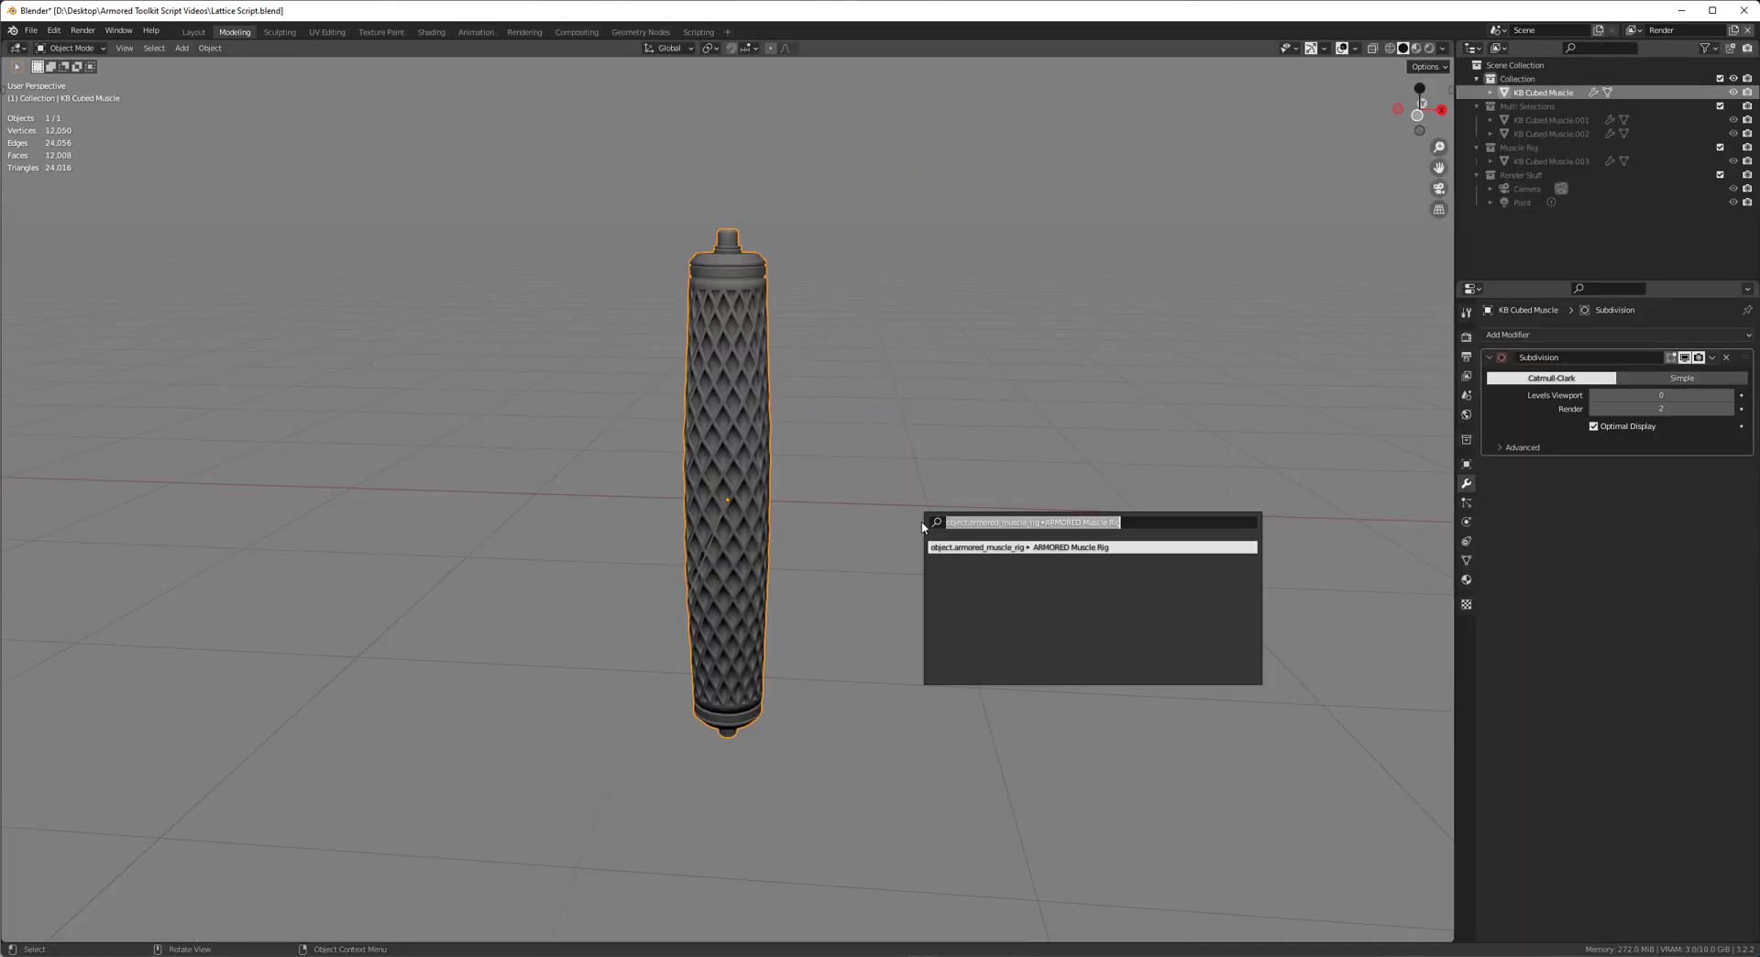
{"action": "key", "text": "Return"}
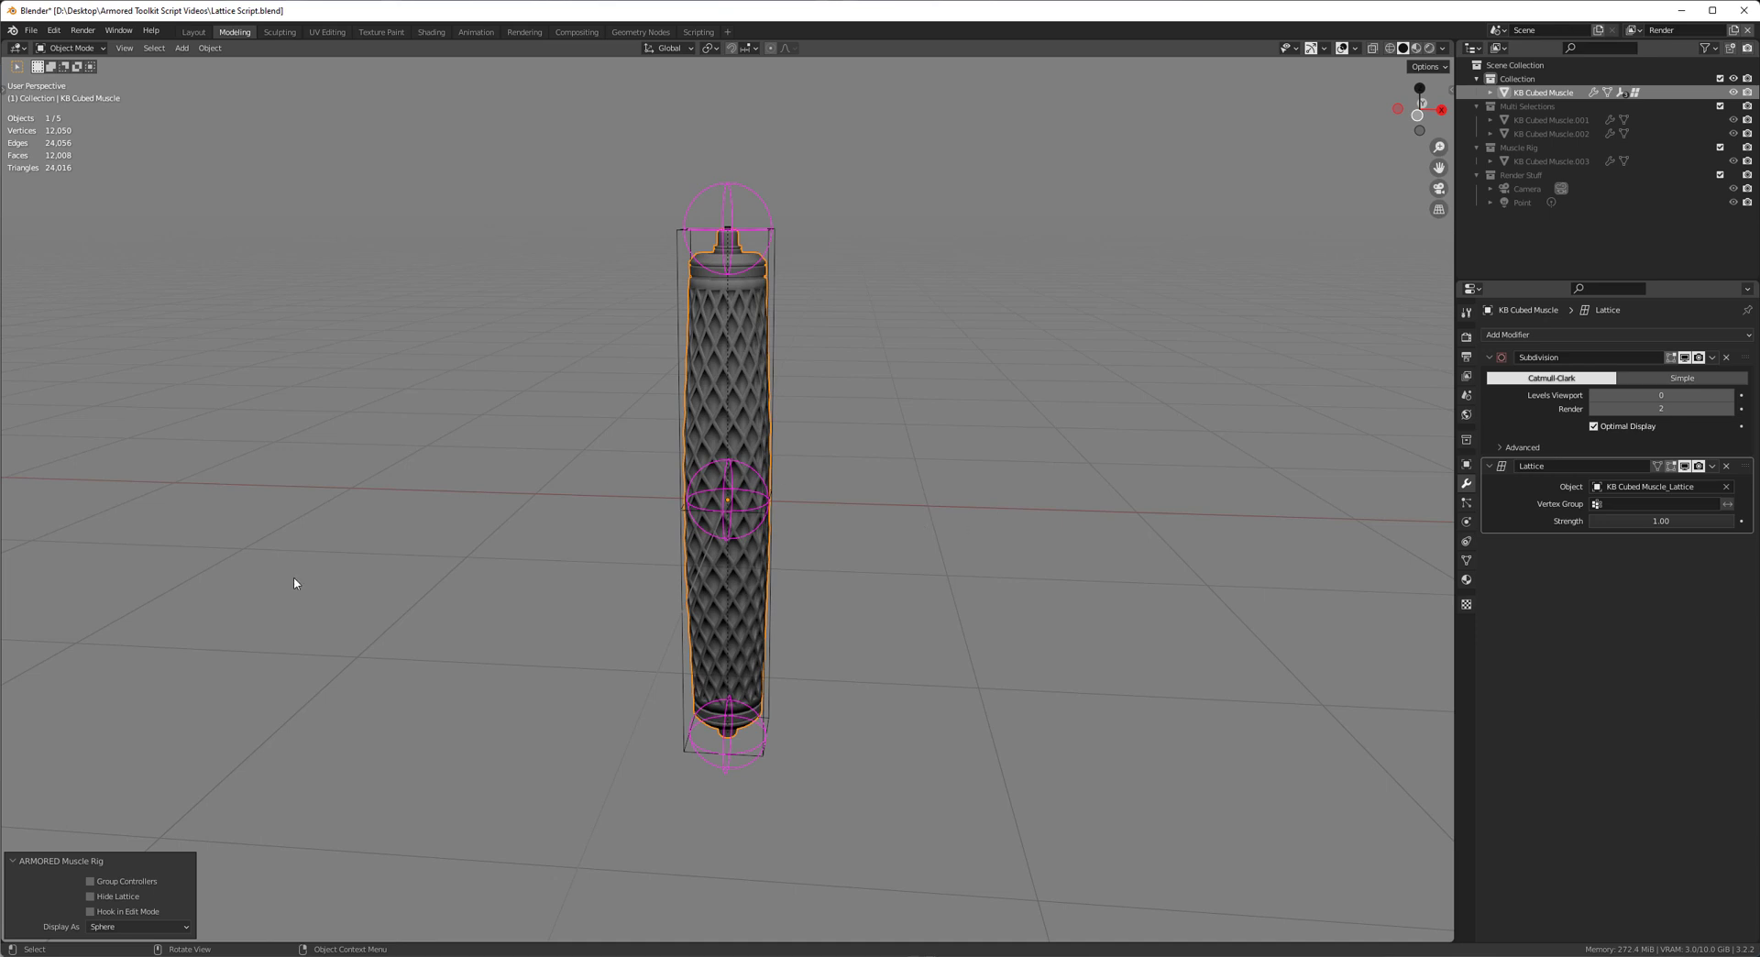
{"action": "left_click", "coordinate": [114, 884]}
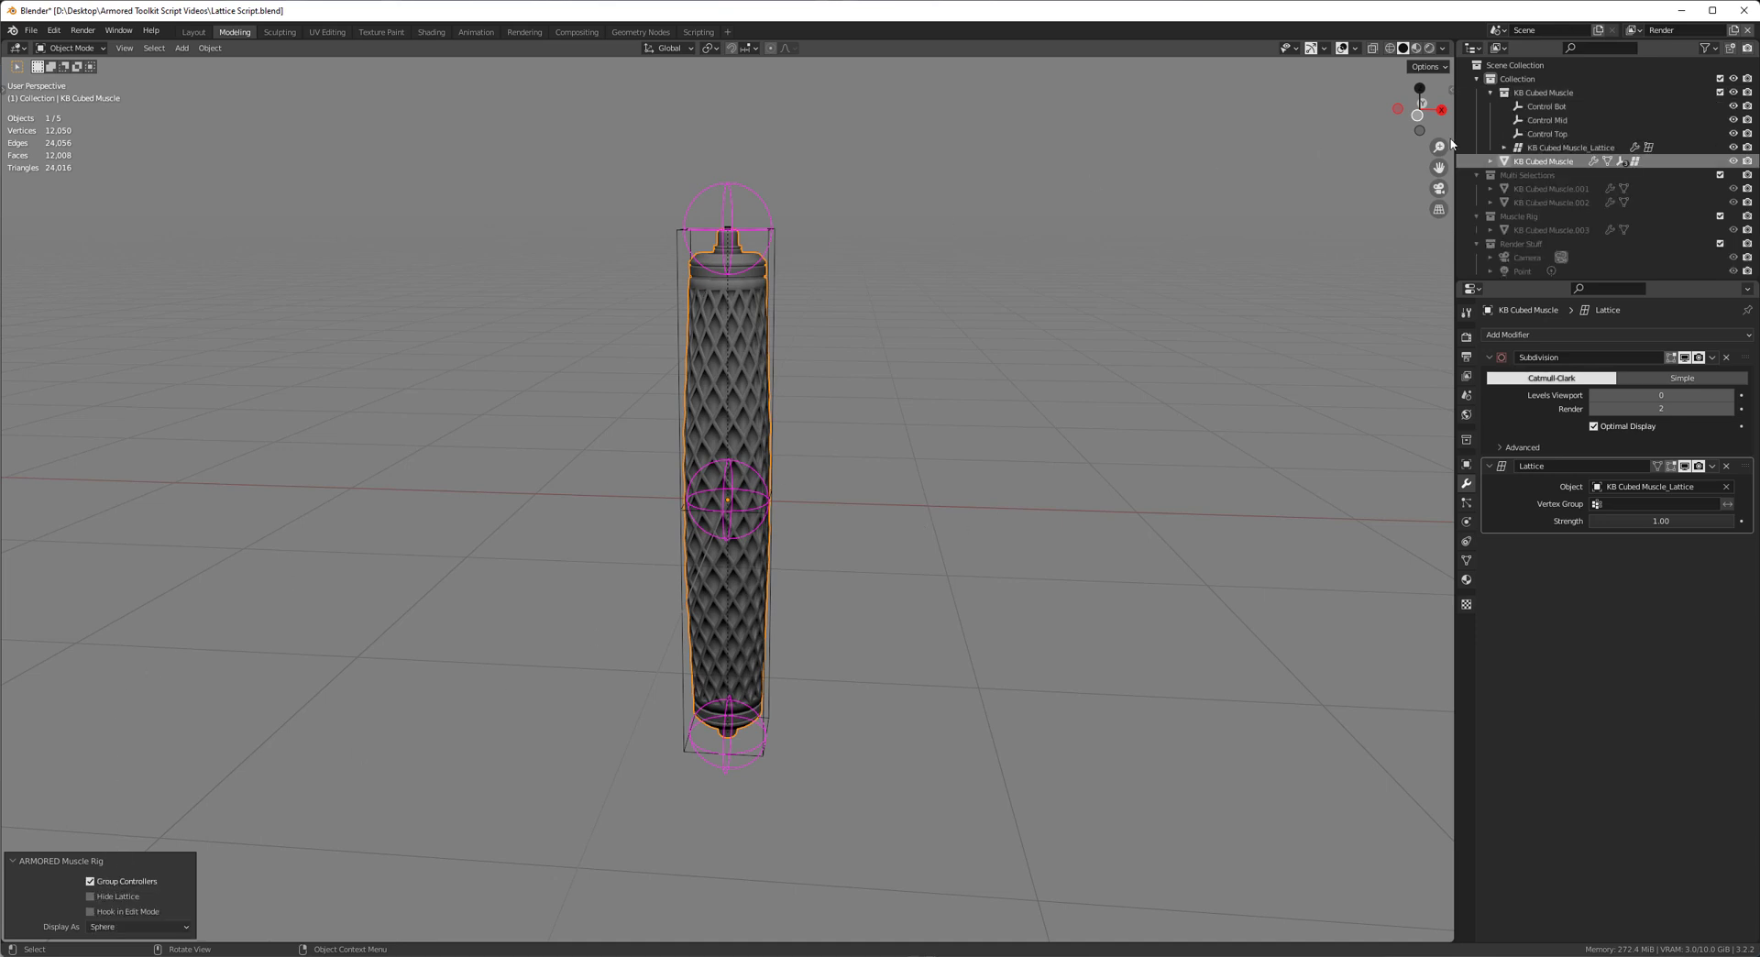
- Toggle the visibility of the KB Cubed Muscle controller collection, leave it hidden, and maximize the viewport
{"action": "left_click", "coordinate": [1733, 92]}
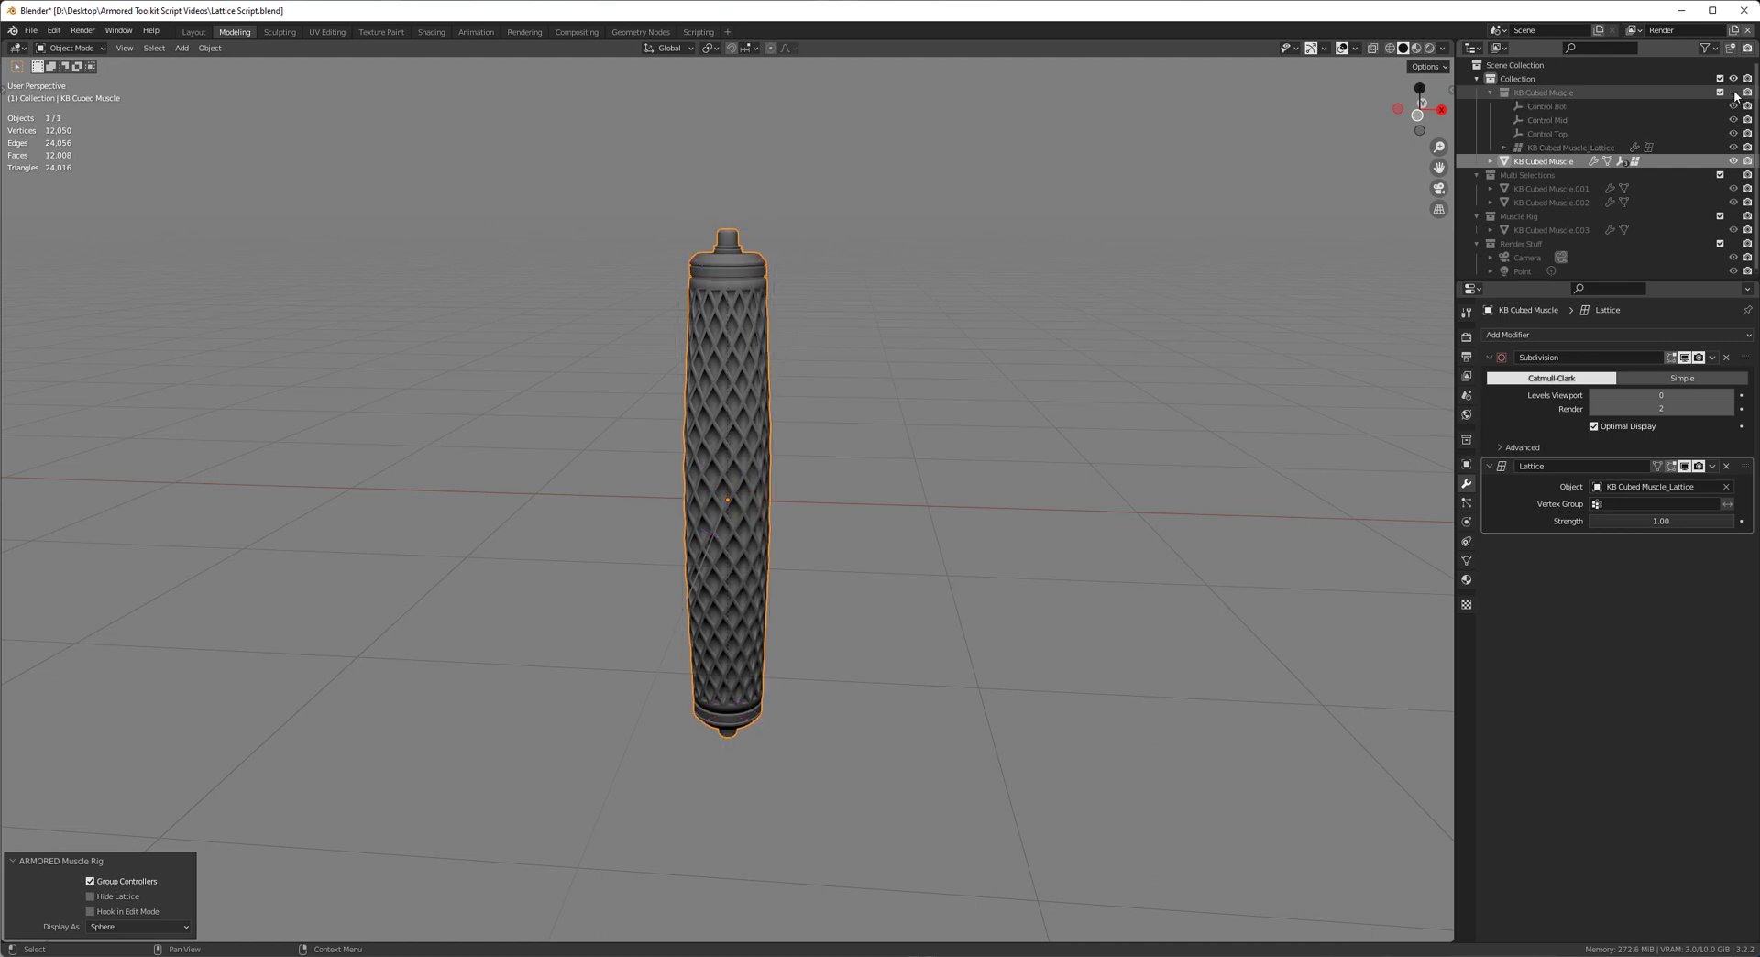
{"action": "left_click", "coordinate": [1734, 93]}
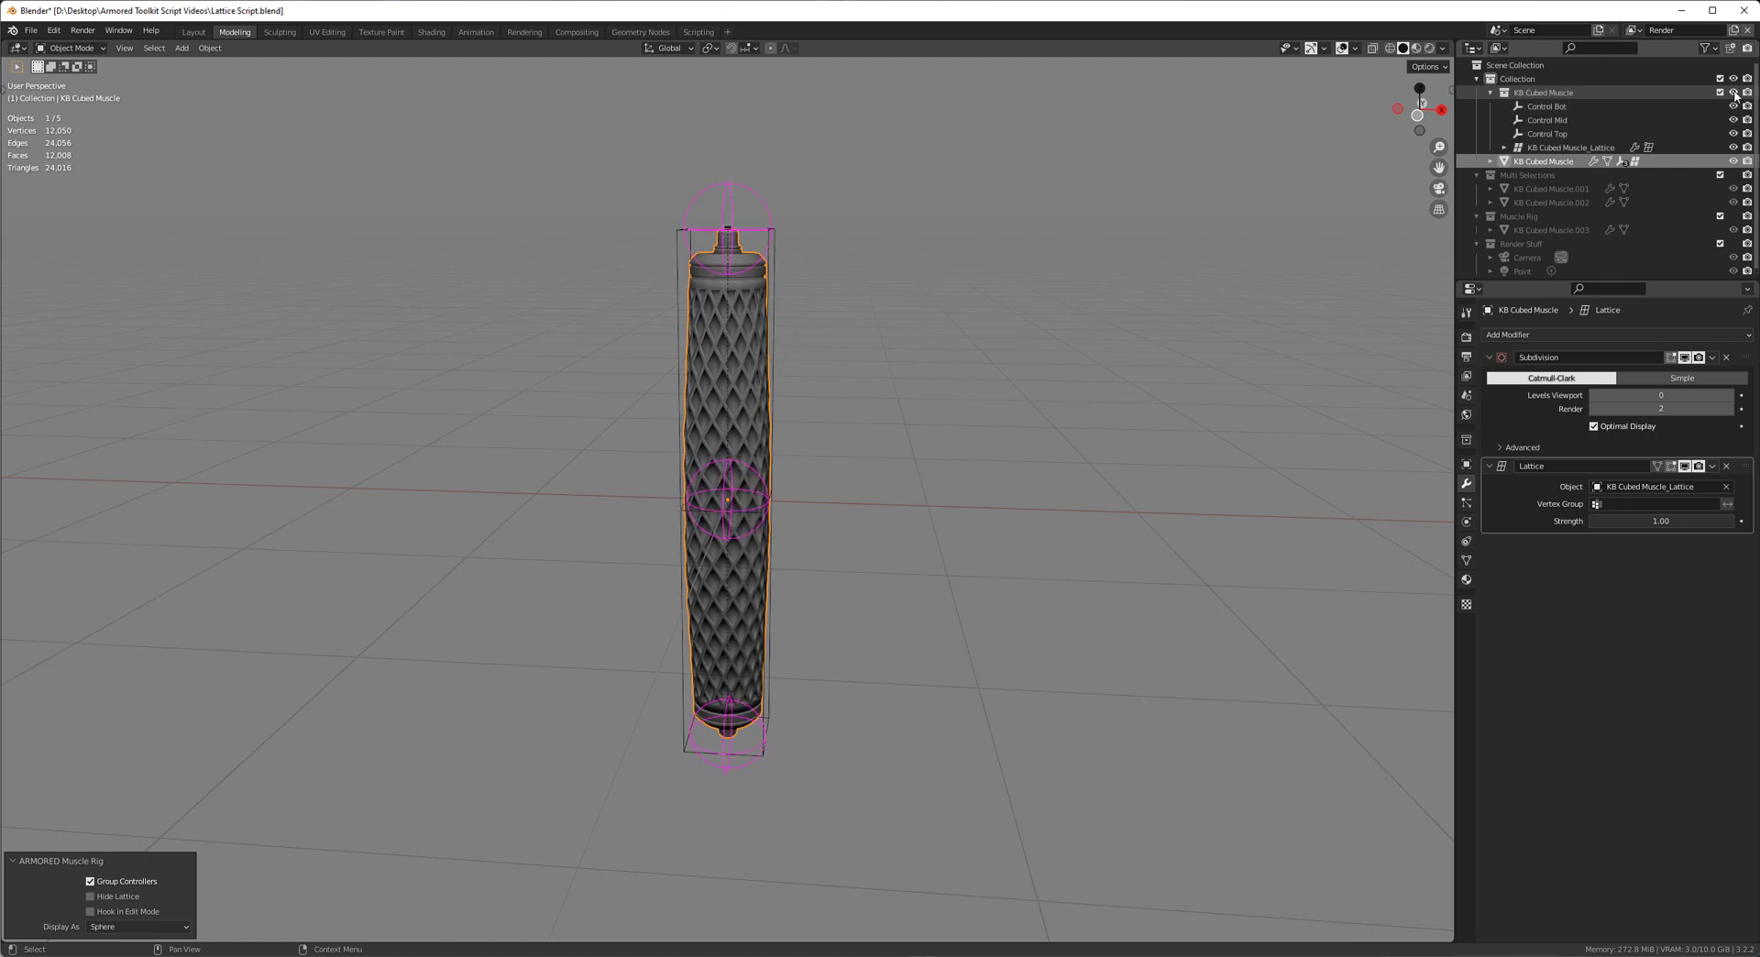
{"action": "left_click", "coordinate": [1733, 92]}
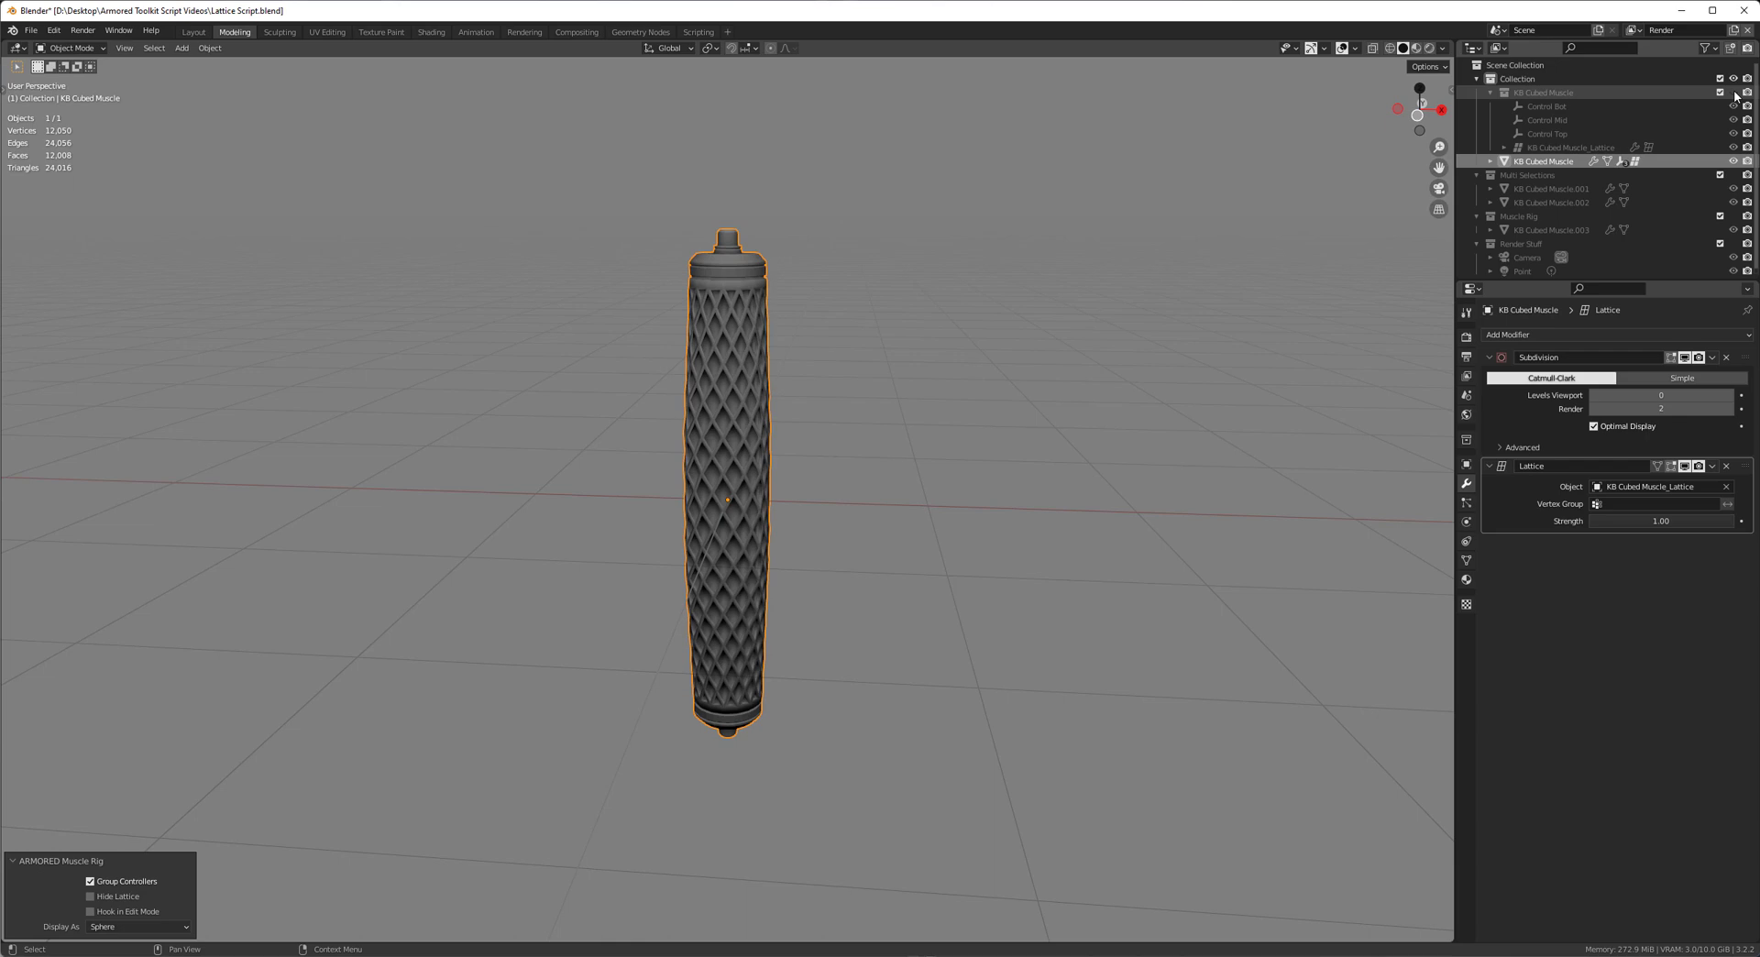
{"action": "key", "text": "ctrl+space"}
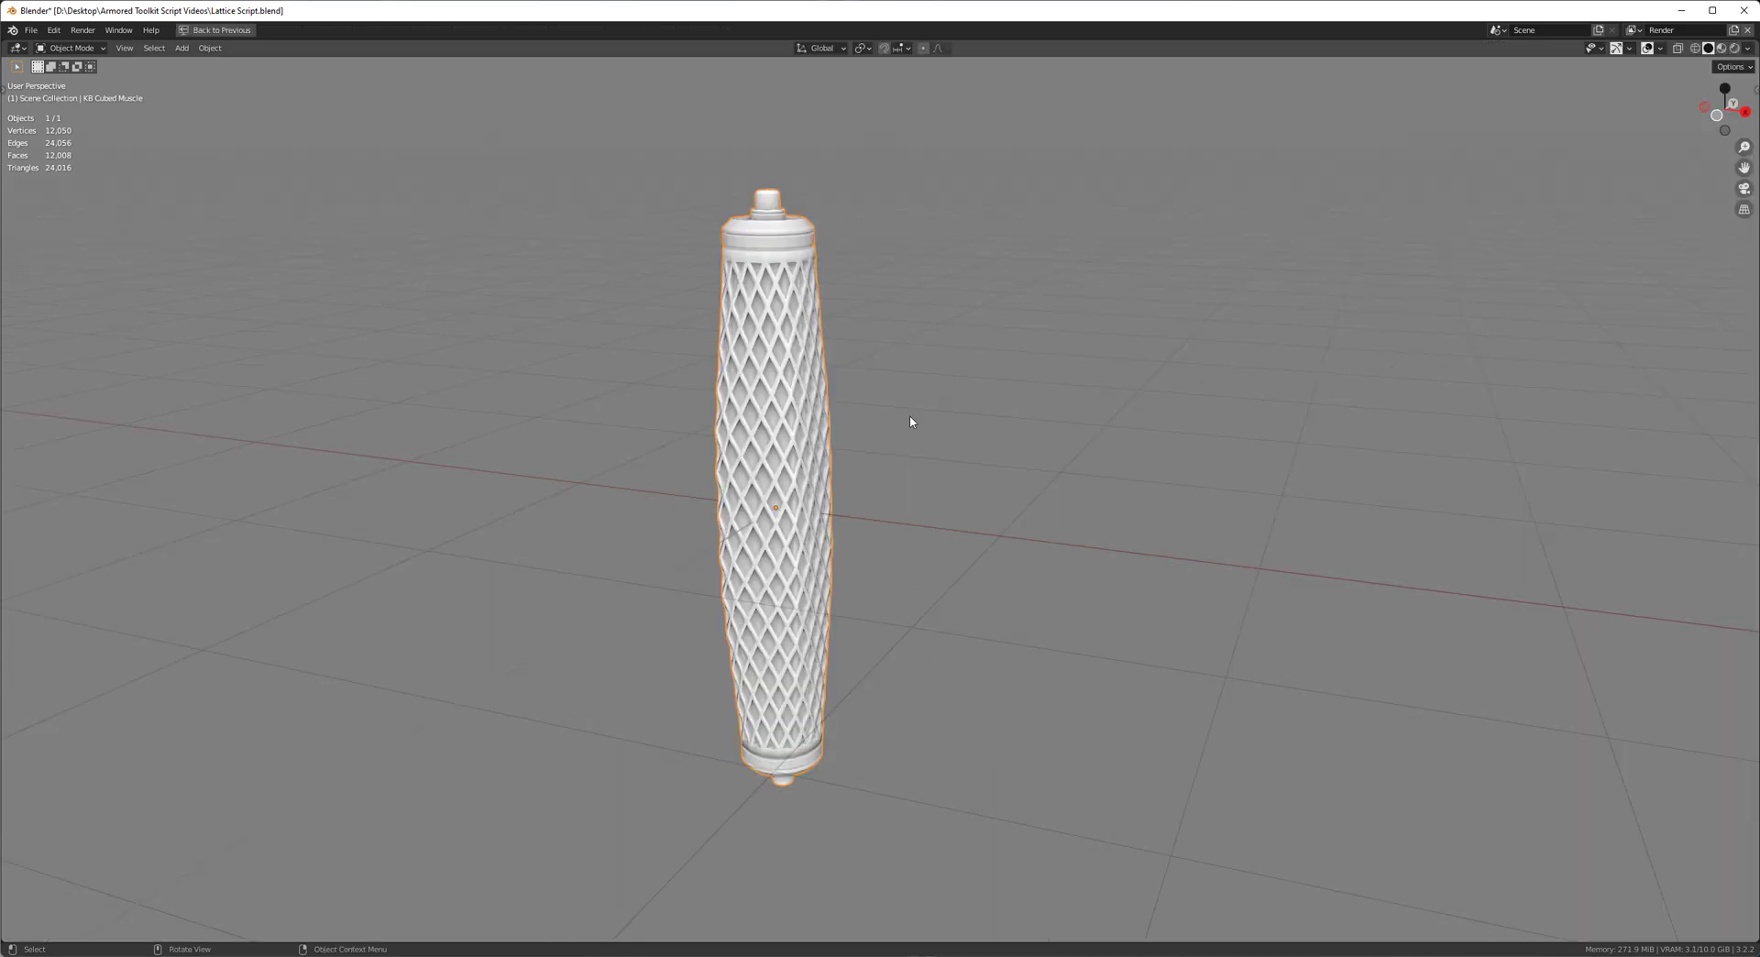
- Try stretching the cylinder by a factor of 1.384 along Z and moving it aside before running ARMORED Lattice
{"action": "key", "text": "s"}
{"action": "key", "text": "z"}
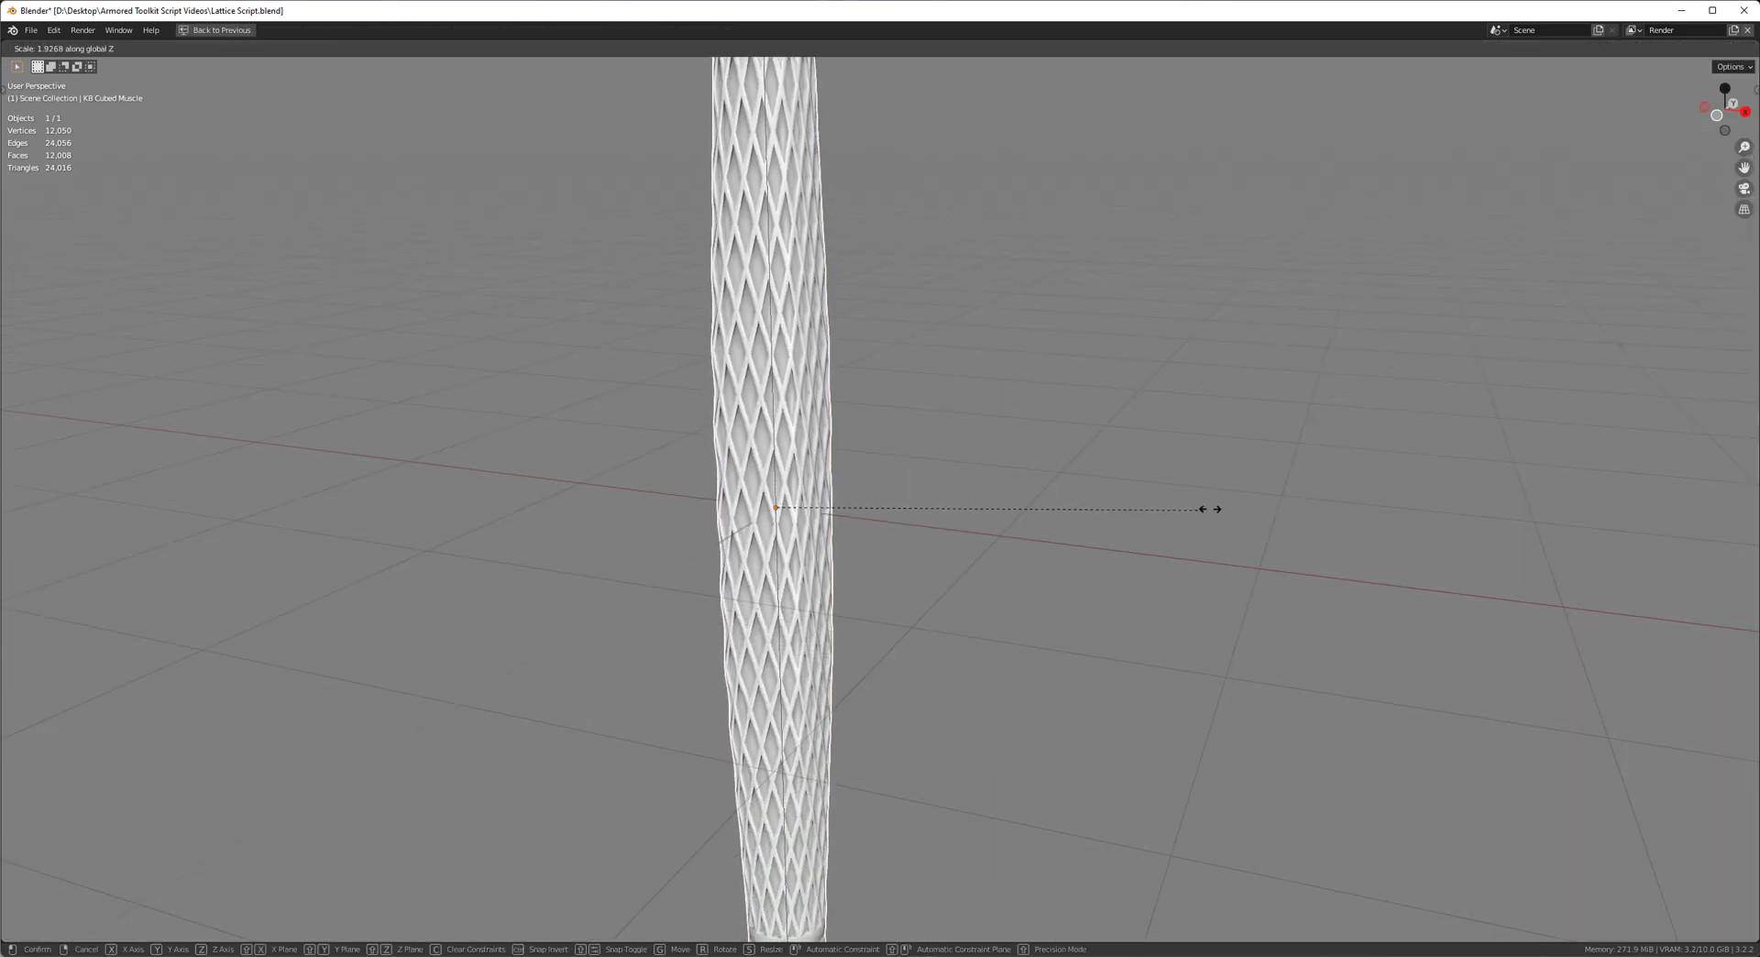
{"action": "left_click", "coordinate": [1089, 518]}
{"action": "key", "text": "g"}
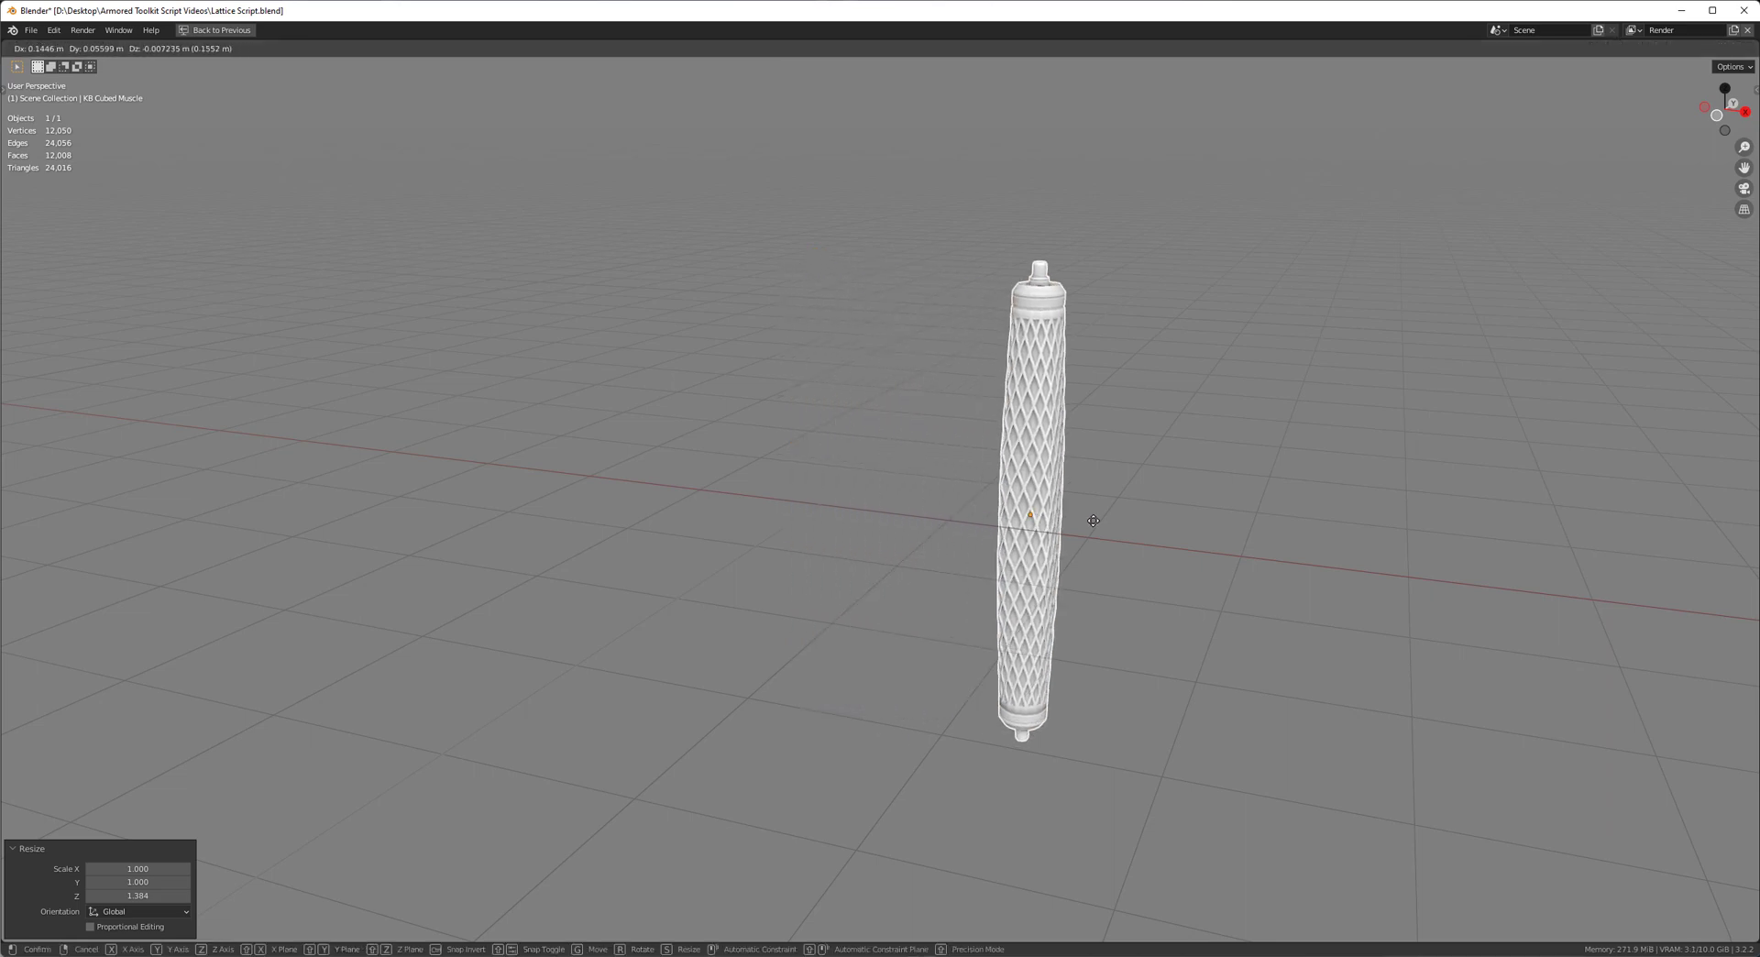
{"action": "left_click", "coordinate": [1113, 533]}
{"action": "key", "text": "F3"}
{"action": "key", "text": "Return"}
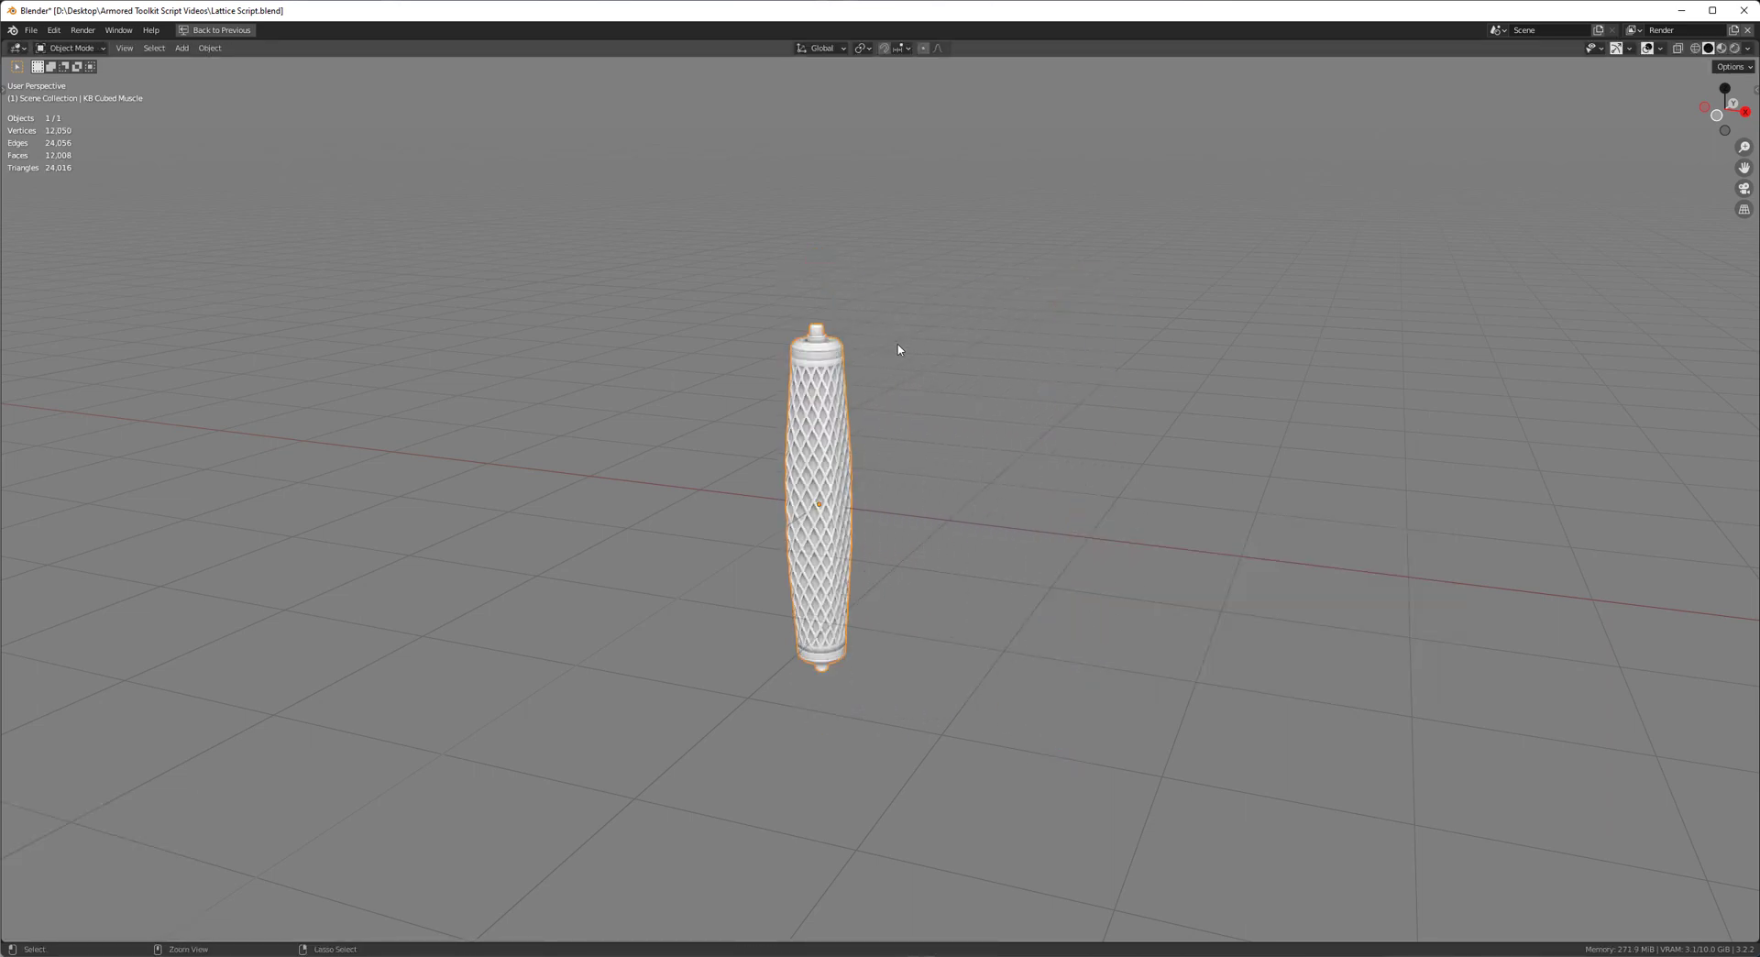
- Rotate the cylinder about 33° around the X axis and run ARMORED Lattice on it
{"action": "key", "text": "r"}
{"action": "key", "text": "x"}
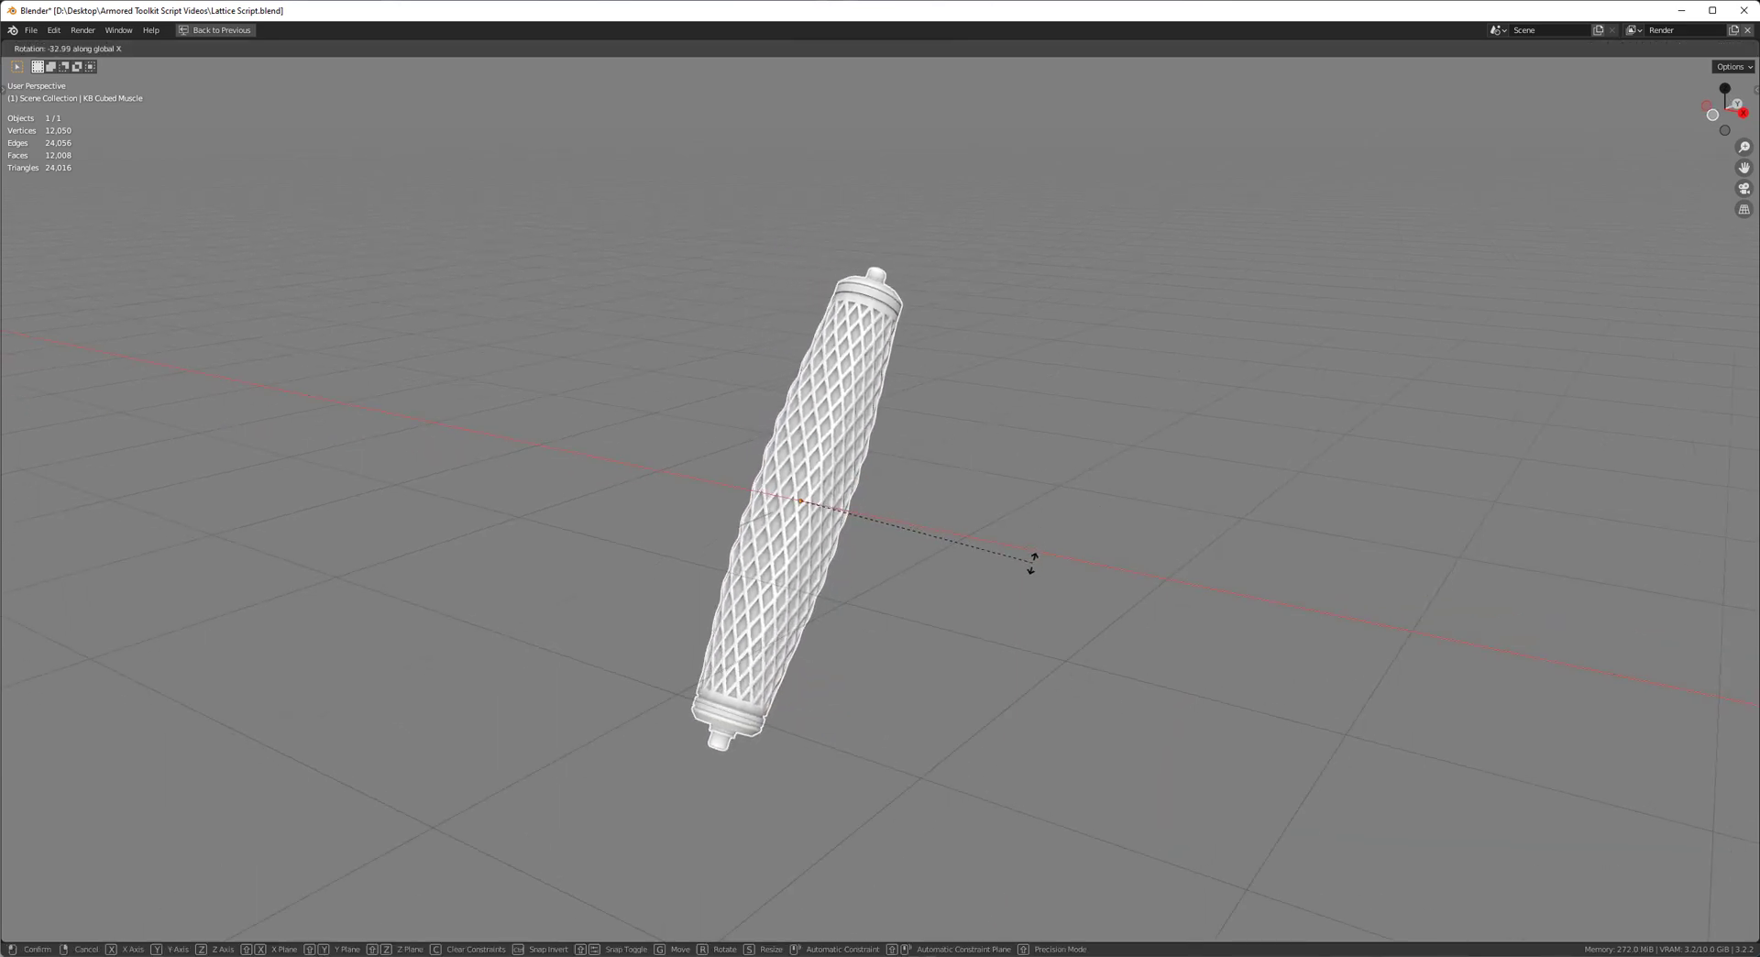
{"action": "left_click", "coordinate": [1029, 566]}
{"action": "key", "text": "F3"}
{"action": "key", "text": "Return"}
- Examine from several angles how the lattice cage's orientation and bounds fit the tilted cylinder
{"action": "middle_click_drag", "start_coordinate": [1028, 573], "coordinate": [830, 391]}
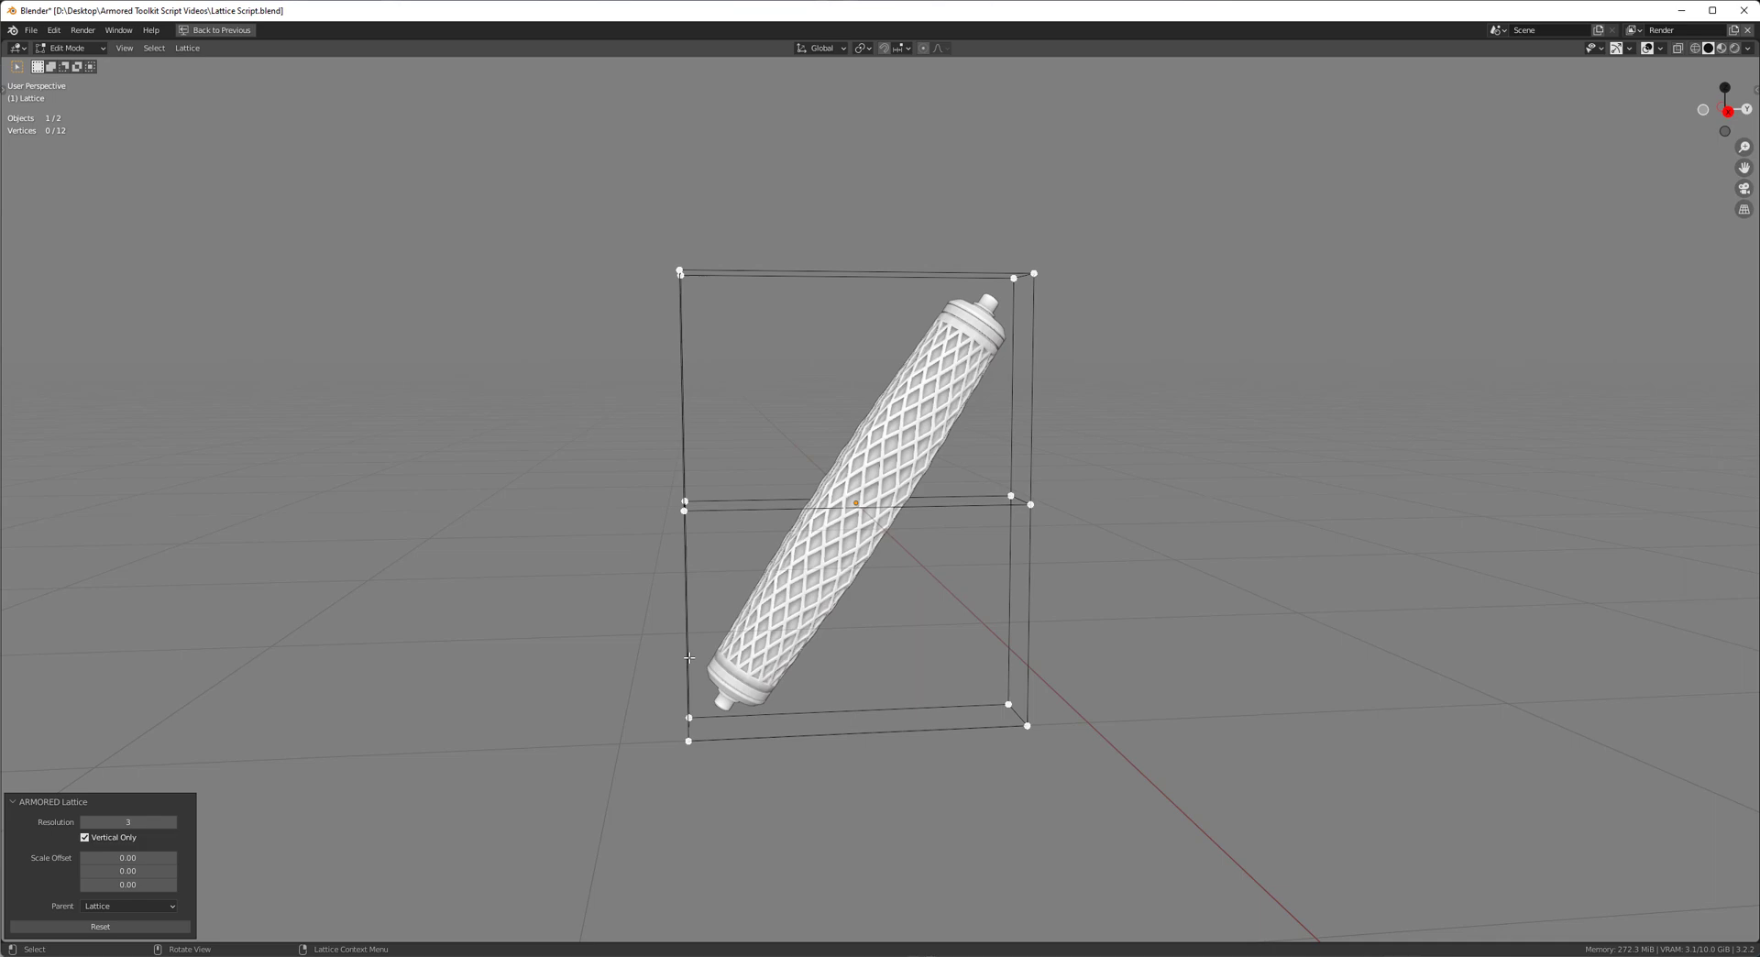
{"action": "middle_click_drag", "start_coordinate": [946, 669], "coordinate": [997, 352]}
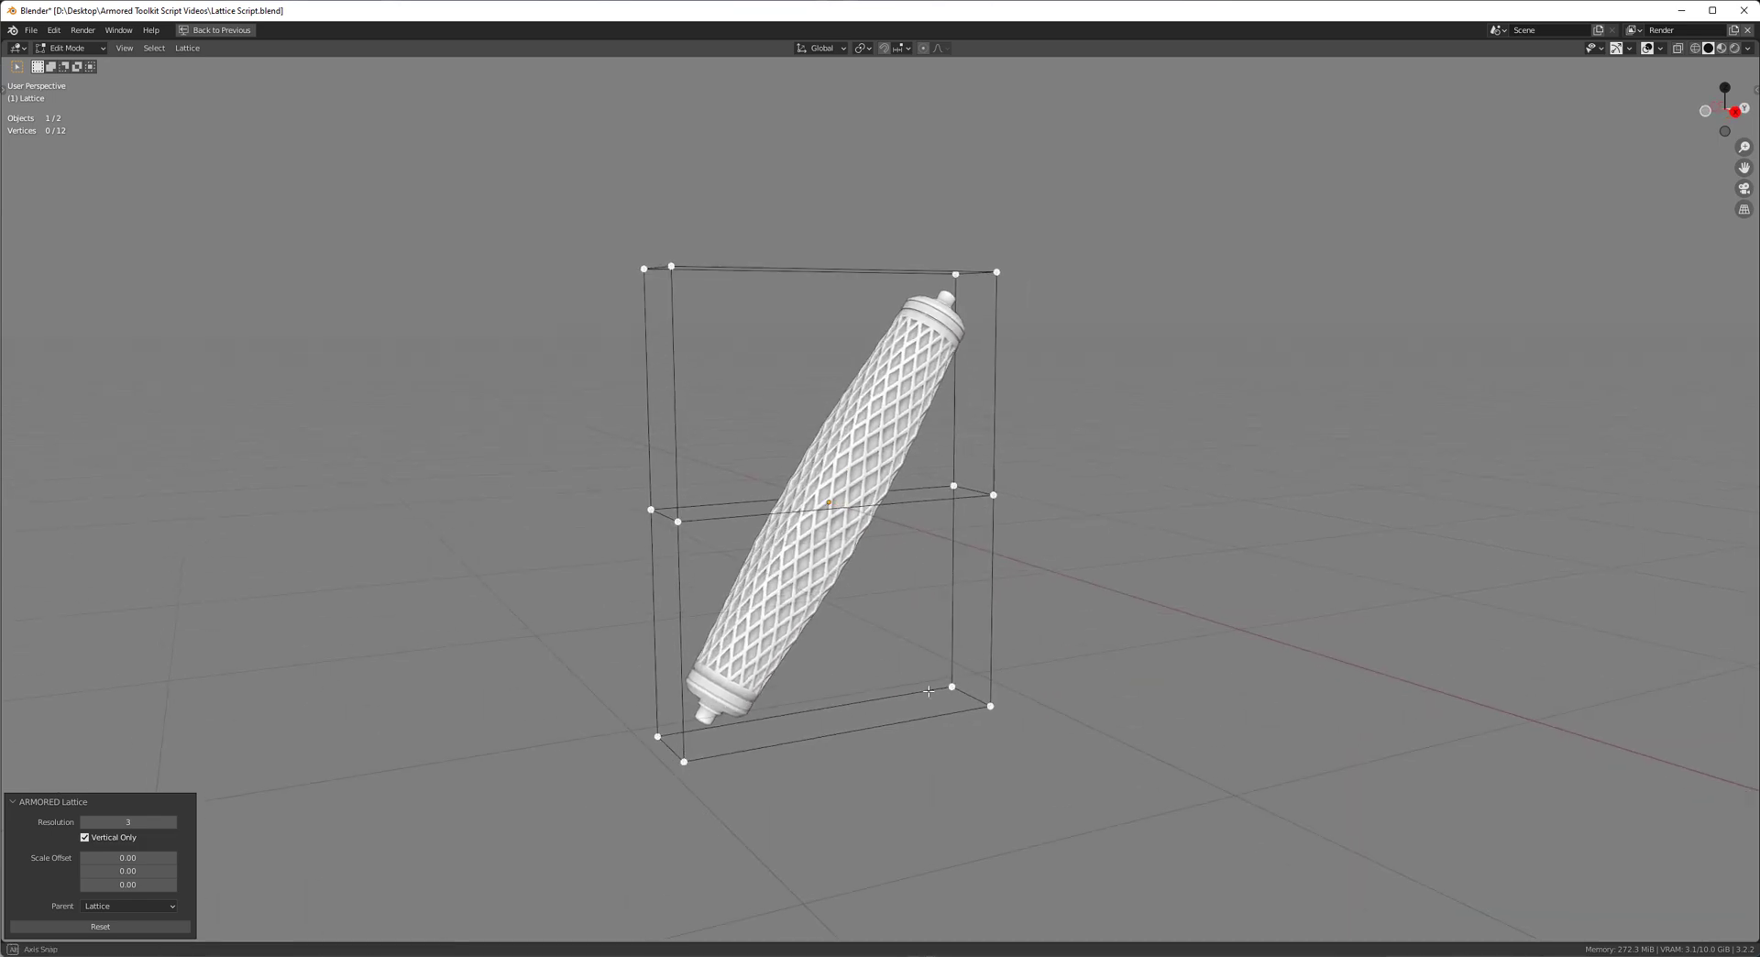
{"action": "middle_click_drag", "start_coordinate": [767, 528], "coordinate": [1167, 661]}
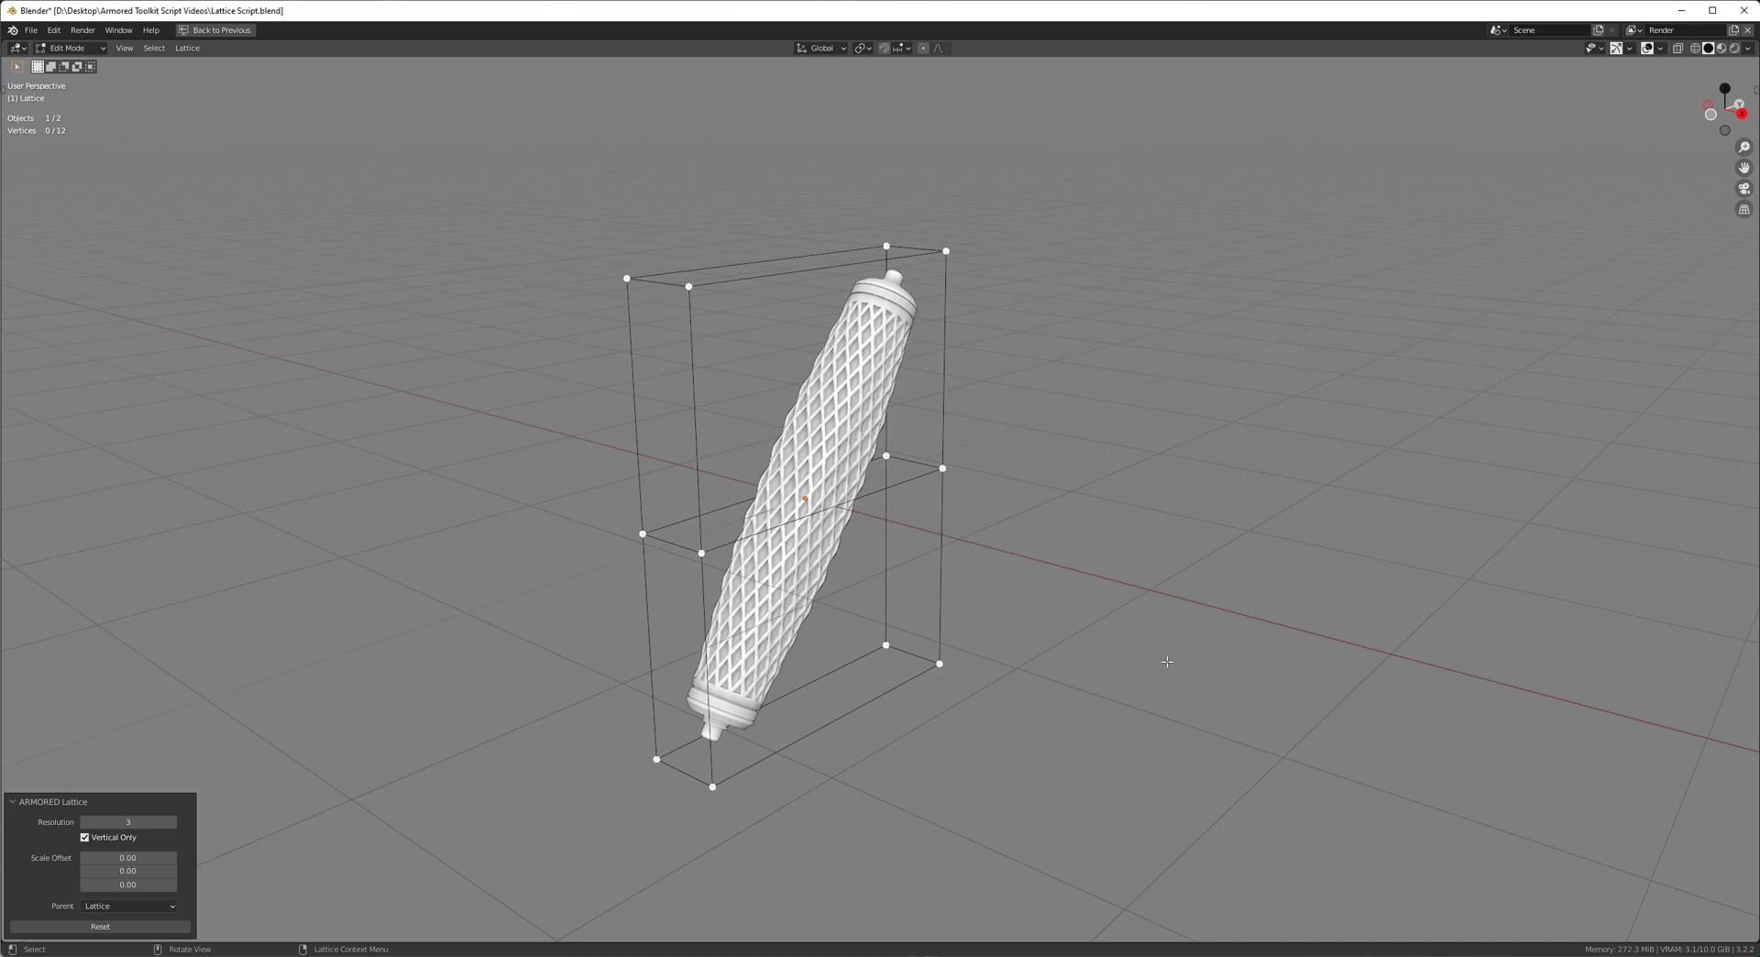
{"action": "middle_click_drag", "start_coordinate": [1191, 605], "coordinate": [1008, 569]}
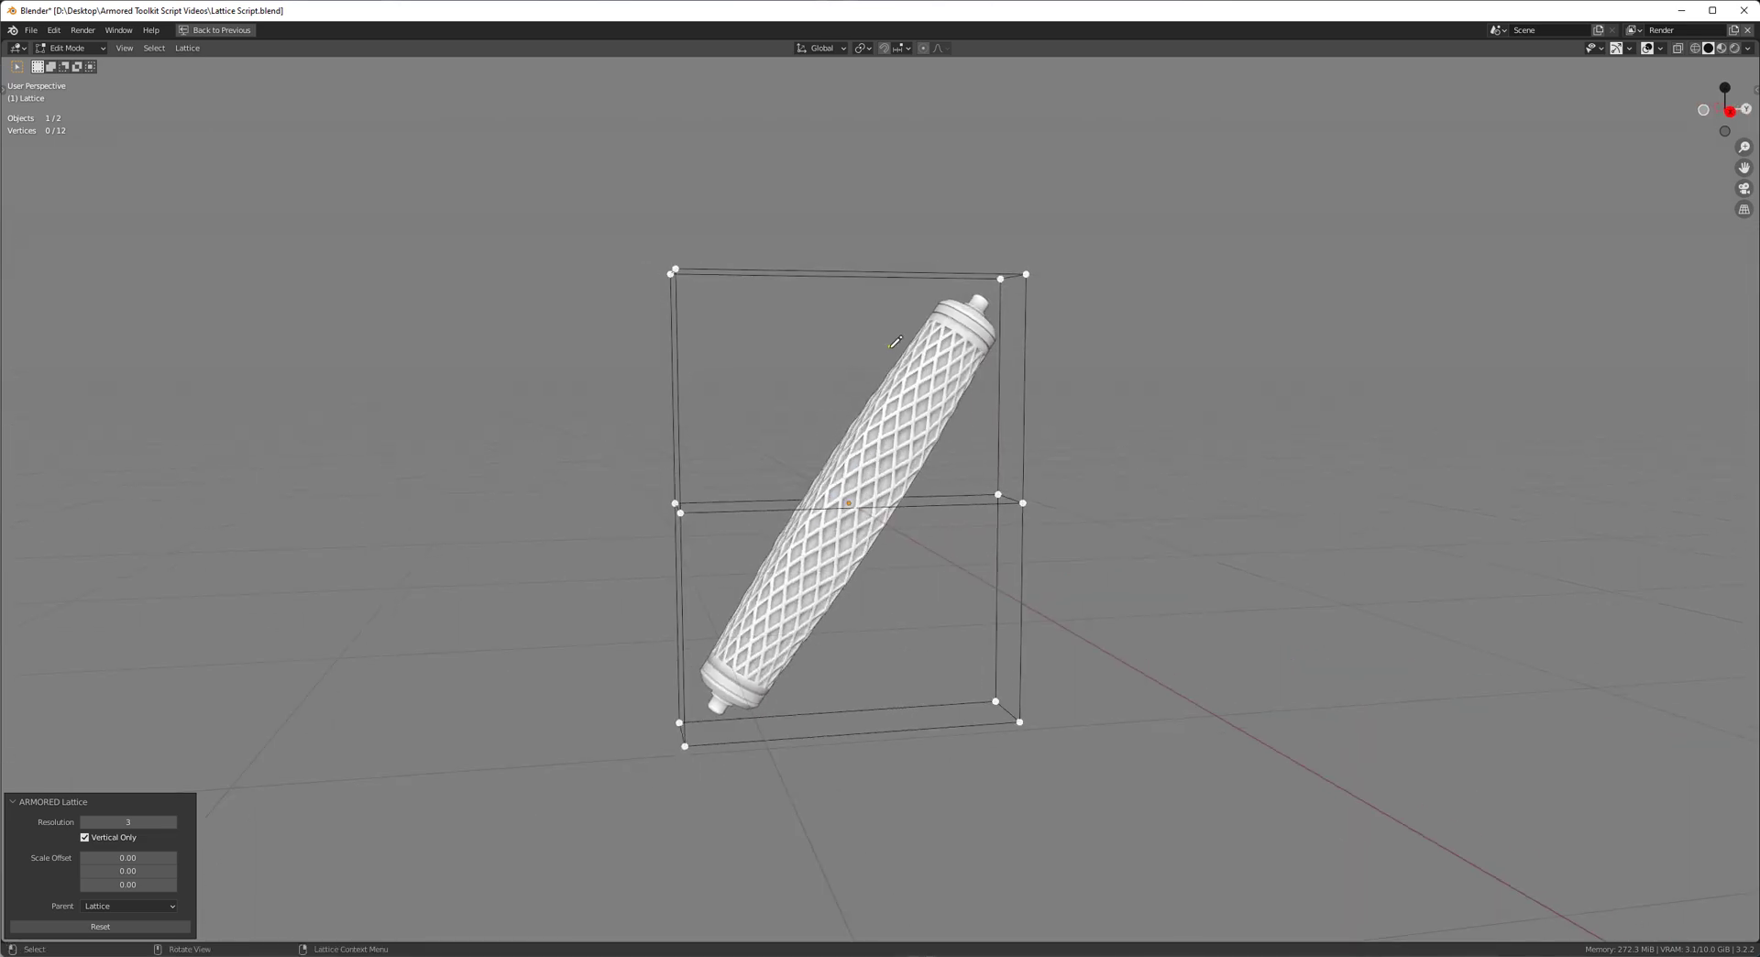
{"action": "mouse_move", "coordinate": [889, 346]}
{"action": "left_mouse_down"}
{"action": "mouse_move", "coordinate": [725, 612]}
{"action": "mouse_move", "coordinate": [725, 726]}
{"action": "mouse_move", "coordinate": [931, 486]}
{"action": "mouse_move", "coordinate": [986, 289]}
{"action": "mouse_move", "coordinate": [878, 371]}
{"action": "left_mouse_up"}
{"action": "right_click_drag", "start_coordinate": [1024, 255], "coordinate": [673, 763]}
{"action": "middle_click_drag", "start_coordinate": [893, 536], "coordinate": [958, 552]}
{"action": "middle_click_drag", "start_coordinate": [865, 516], "coordinate": [825, 513]}
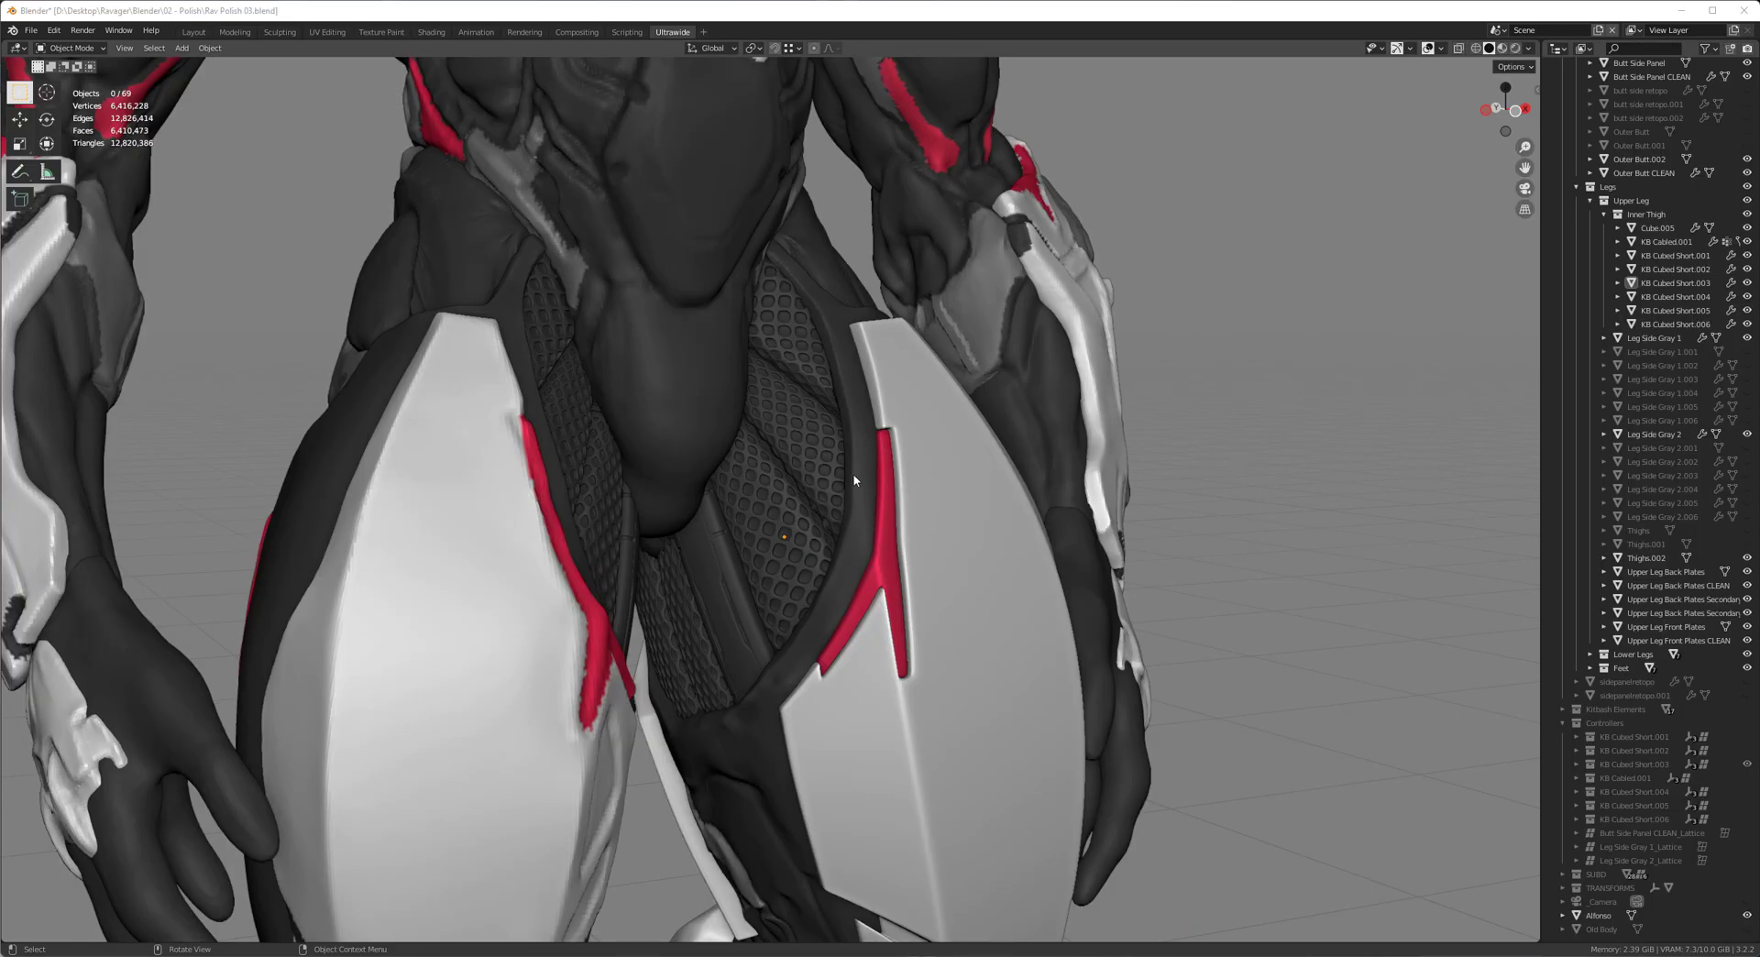
- Display the muscle rig controllers over the character's inner-thigh muscles and inspect their placement
{"action": "middle_click_drag", "start_coordinate": [853, 475], "coordinate": [908, 487]}
{"action": "key", "text": "alt+shift+z"}
{"action": "key", "text": "alt+shift+z"}
{"action": "key", "text": "shift+3"}
{"action": "scroll", "coordinate": [777, 394], "scroll_direction": "up", "scroll_amount": 1}
{"action": "key", "text": "shift+3"}
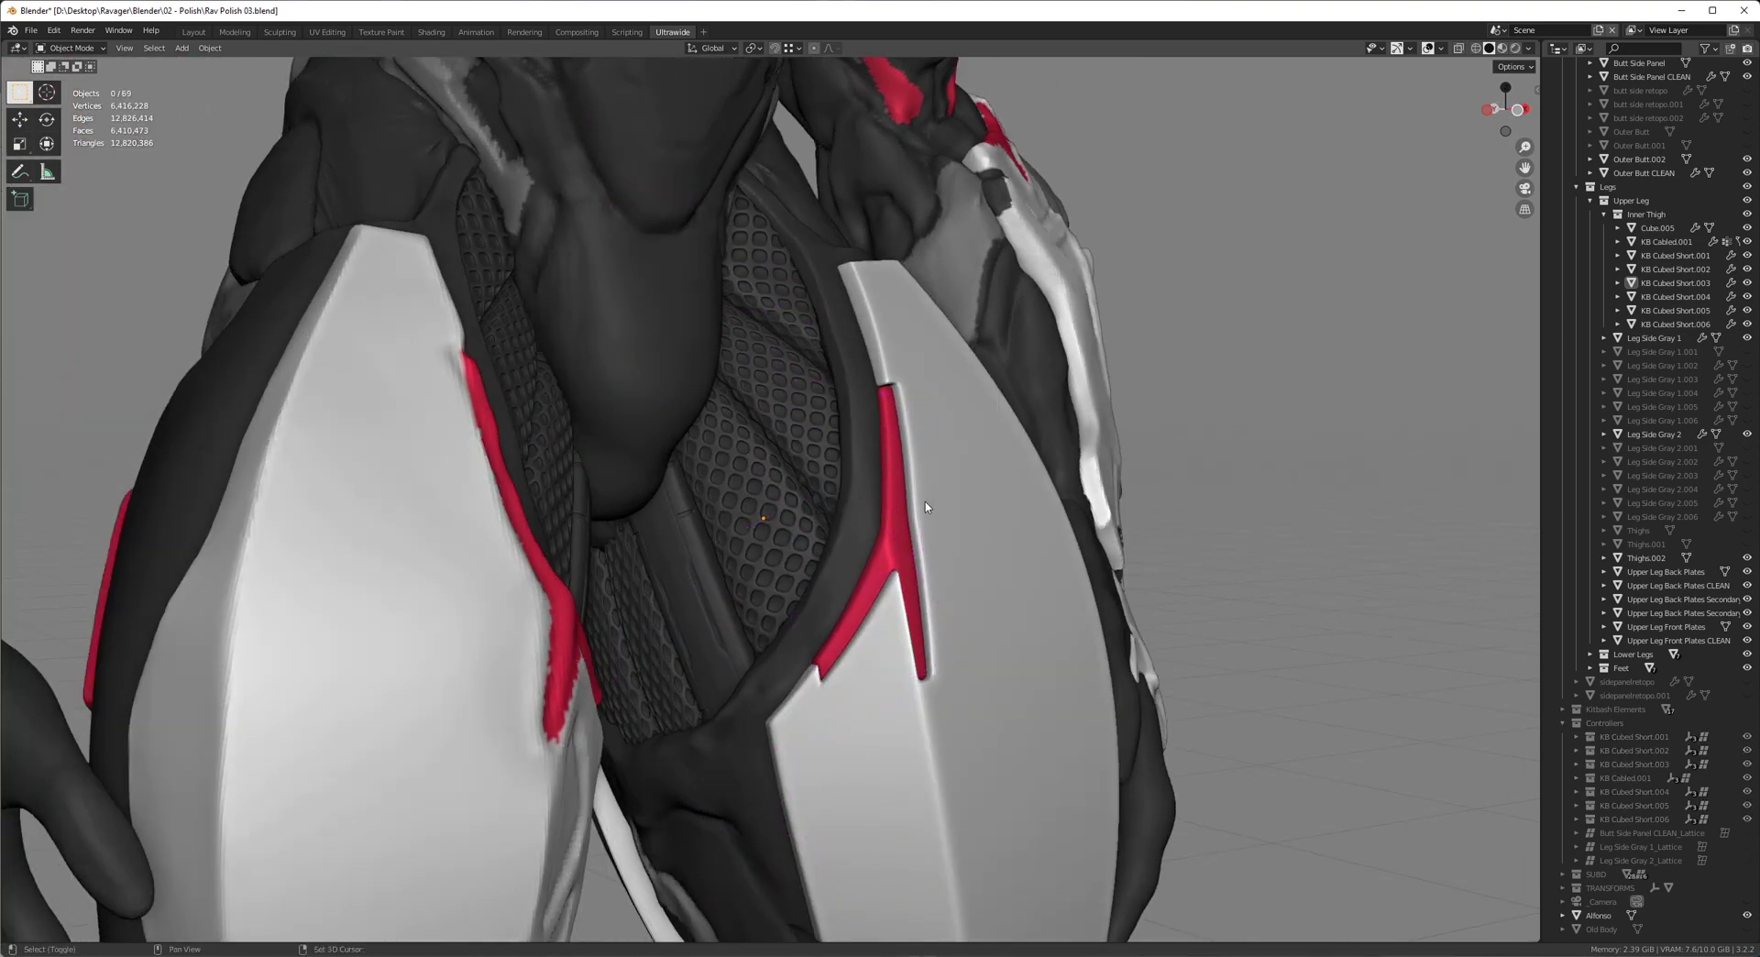
{"action": "key", "text": "ctrl+shift+z"}
{"action": "key", "text": "ctrl+z"}
{"action": "key", "text": "ctrl+shift+z"}
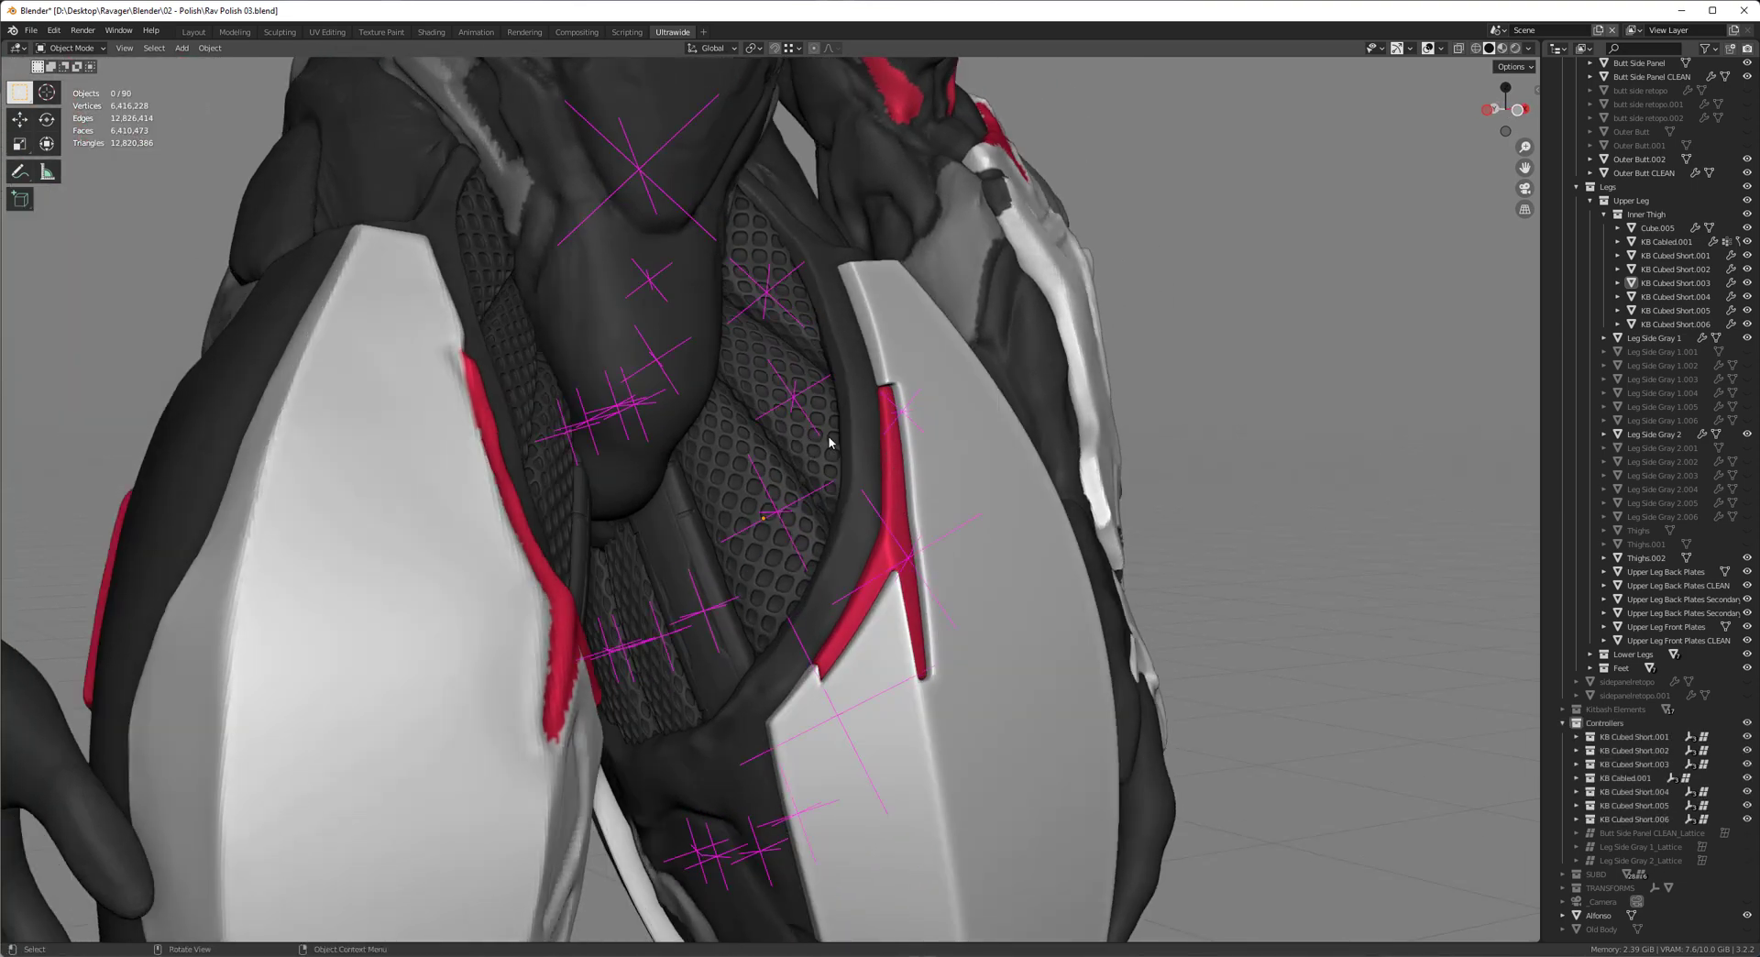
{"action": "middle_click_drag", "start_coordinate": [1035, 562], "coordinate": [1031, 501], "text": "shift"}
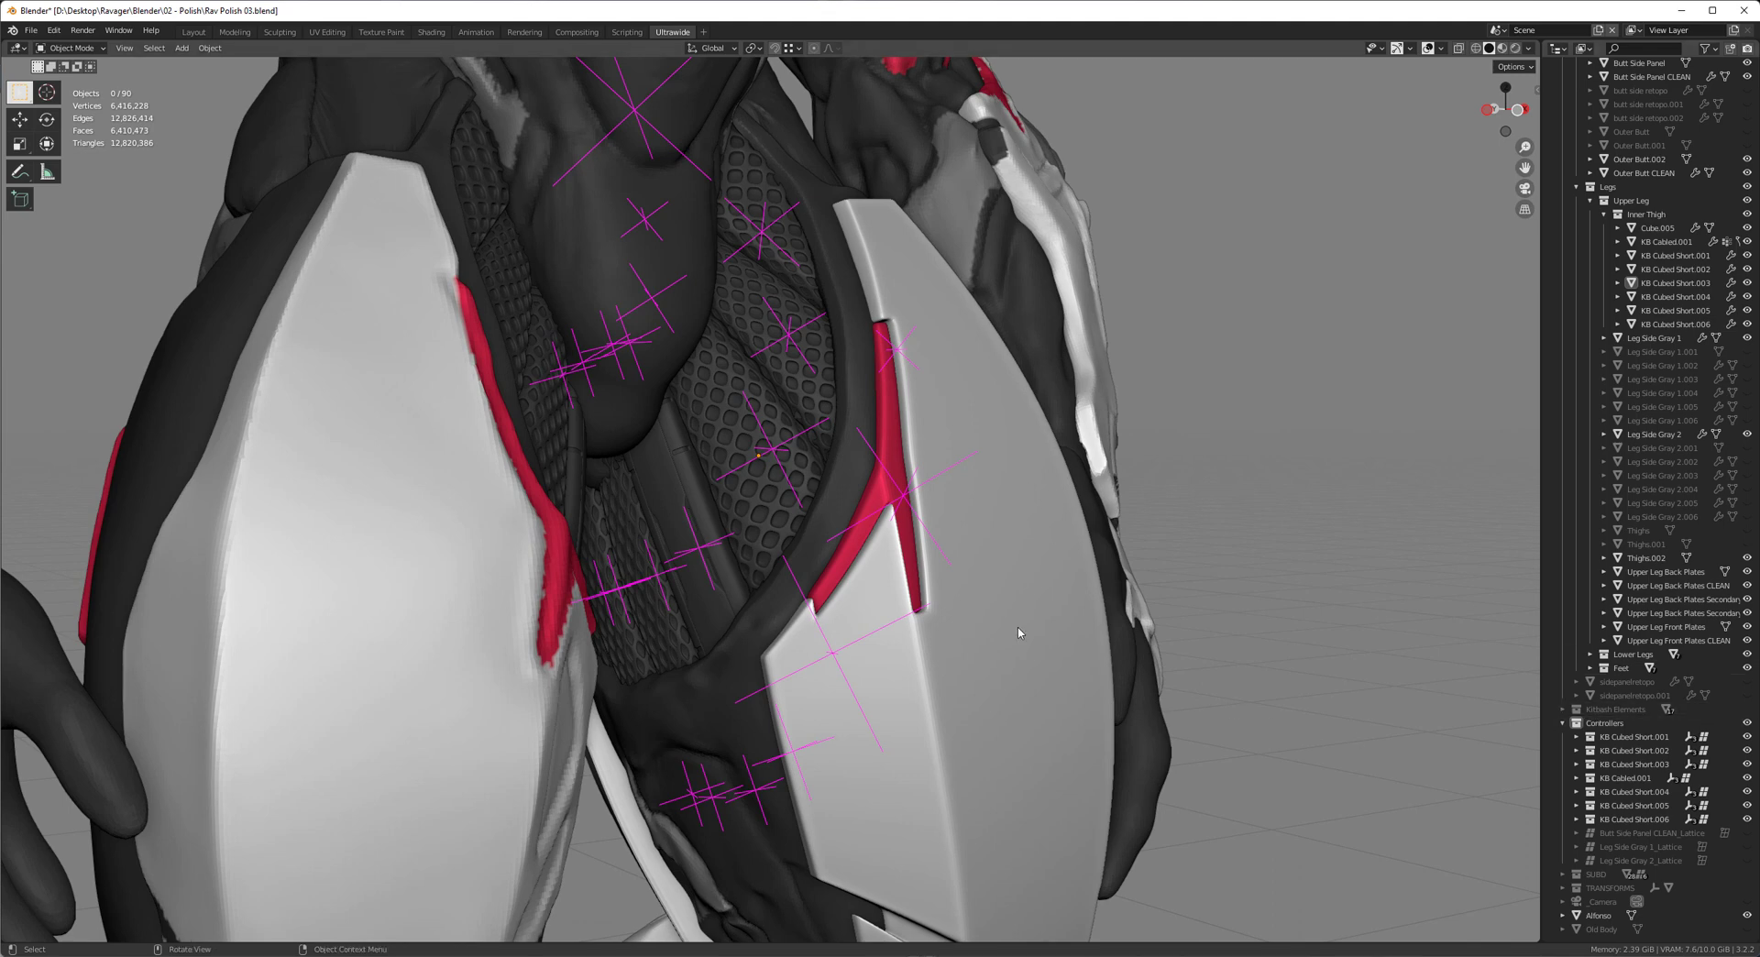
{"action": "key", "text": "ctrl+z"}
{"action": "key", "text": "ctrl+shift+z"}
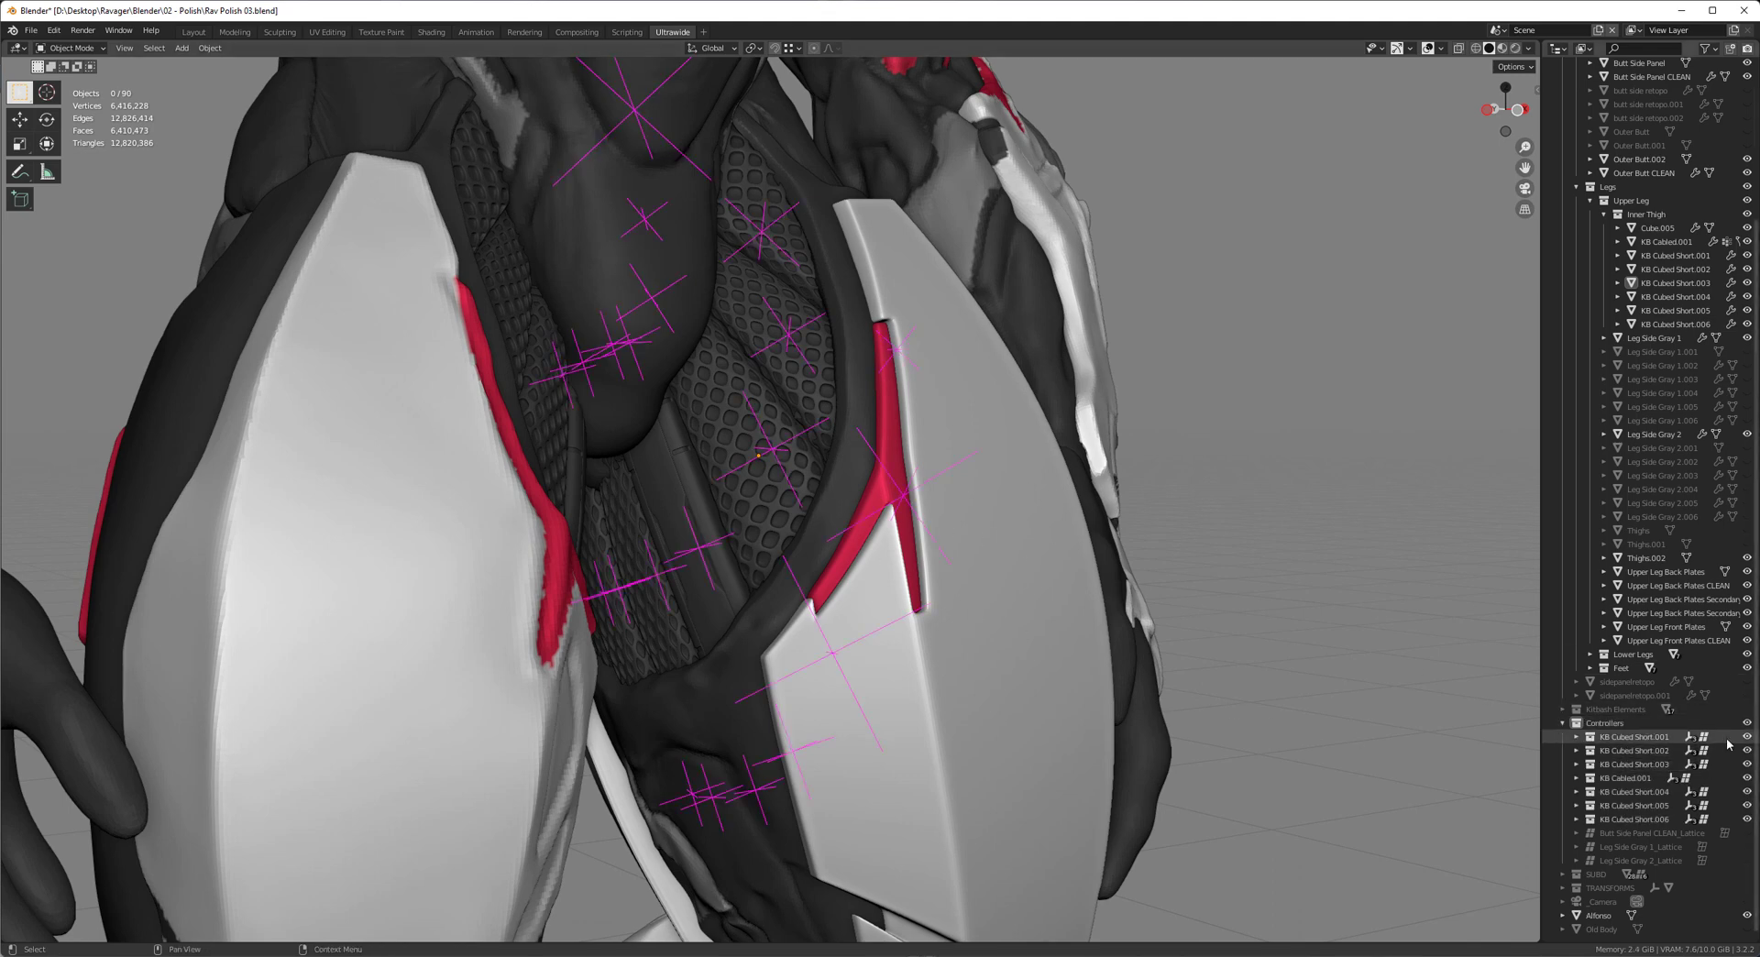
- Hide all the KB Cubed controller collections and show only the KB Cubed Short.003 controllers
{"action": "left_click_drag", "start_coordinate": [1746, 737], "coordinate": [1746, 819]}
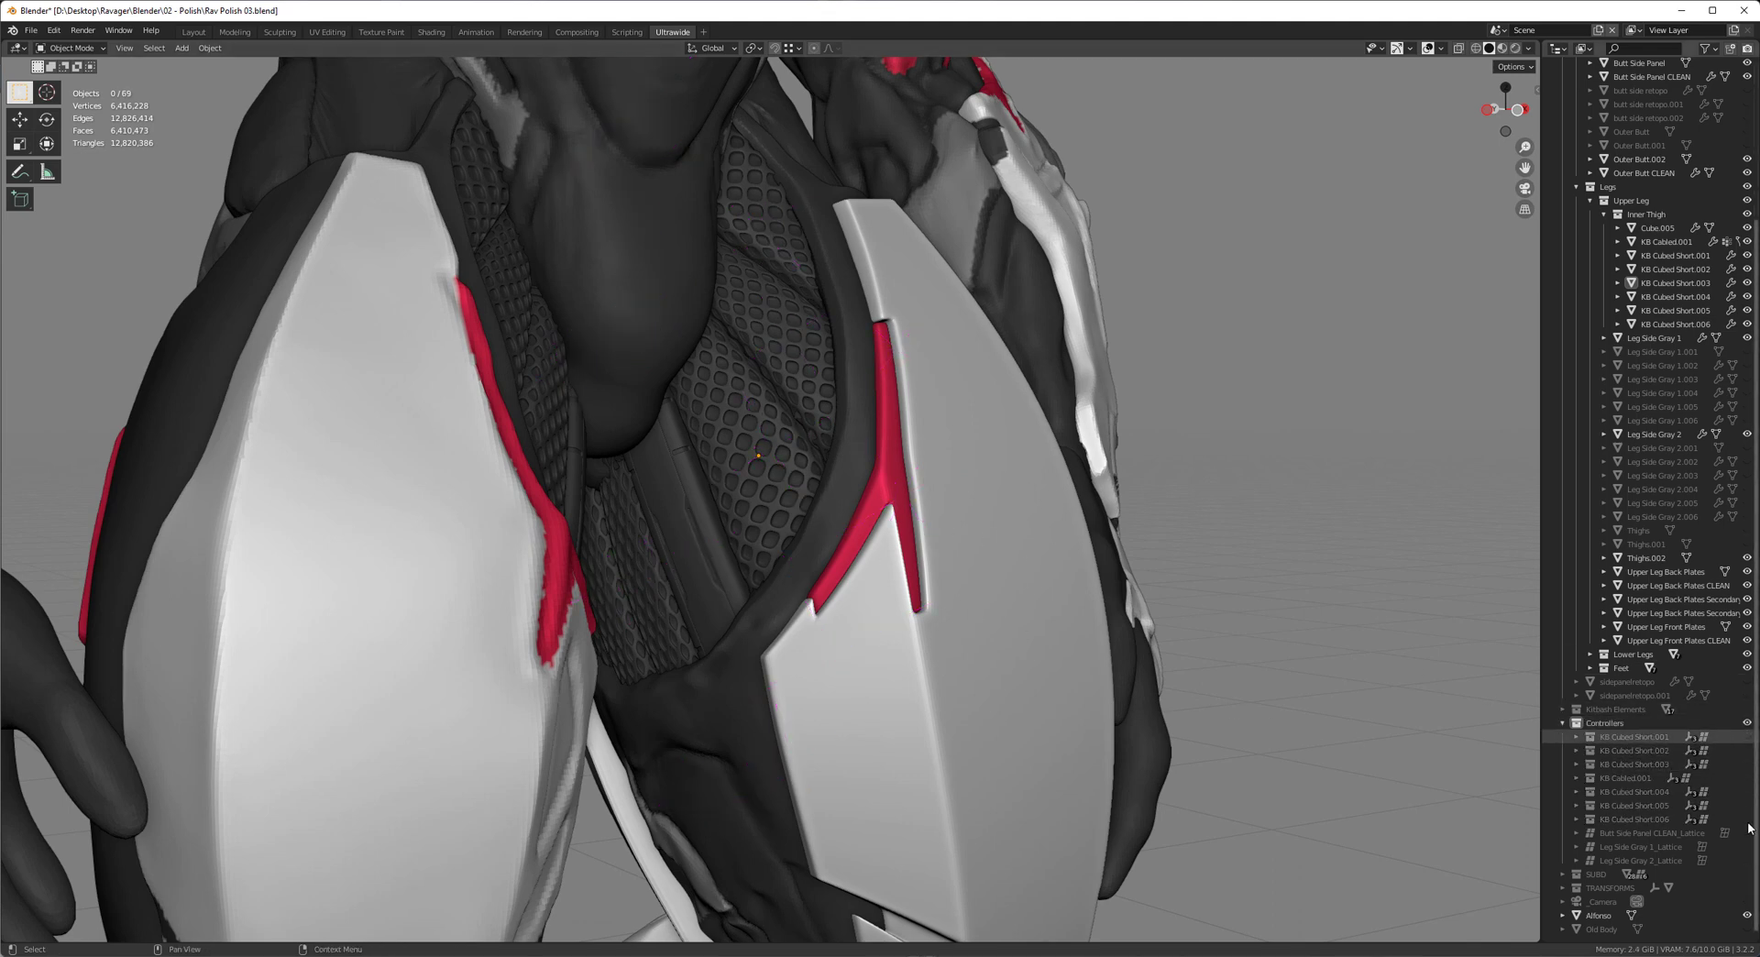
{"action": "left_click", "coordinate": [1746, 764]}
{"action": "middle_click_drag", "start_coordinate": [1407, 724], "coordinate": [664, 503]}
{"action": "scroll", "coordinate": [718, 400], "scroll_direction": "down", "scroll_amount": 2}
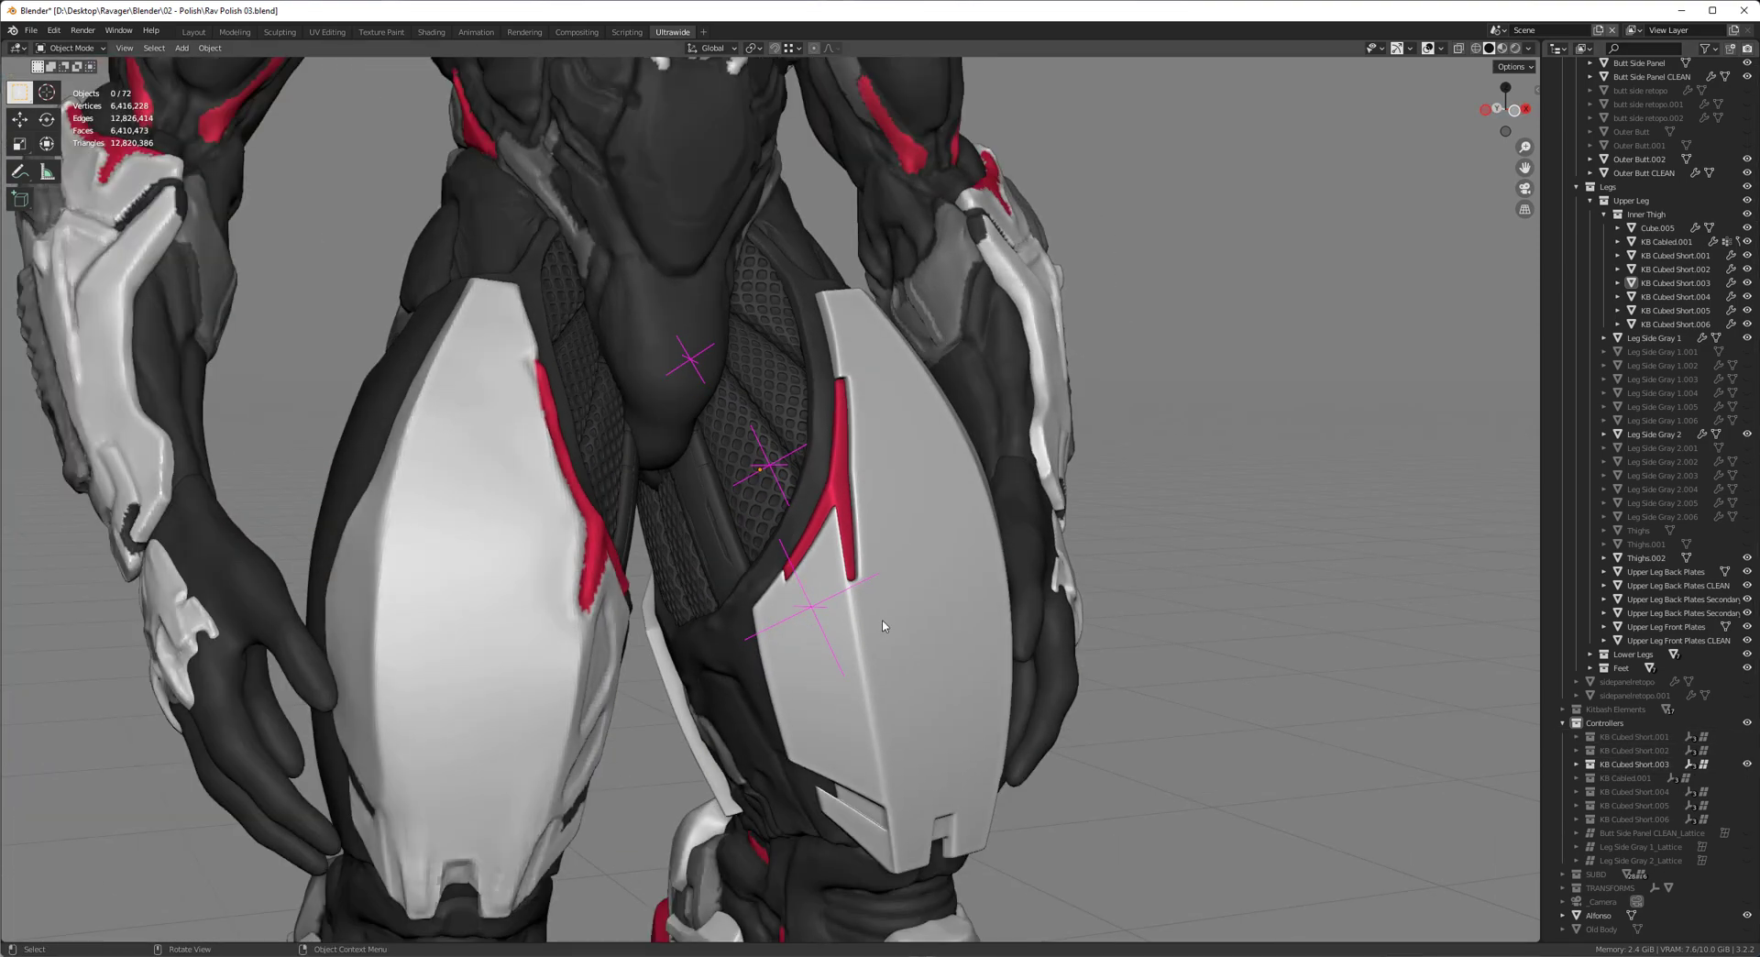
{"action": "left_click", "coordinate": [1747, 764]}
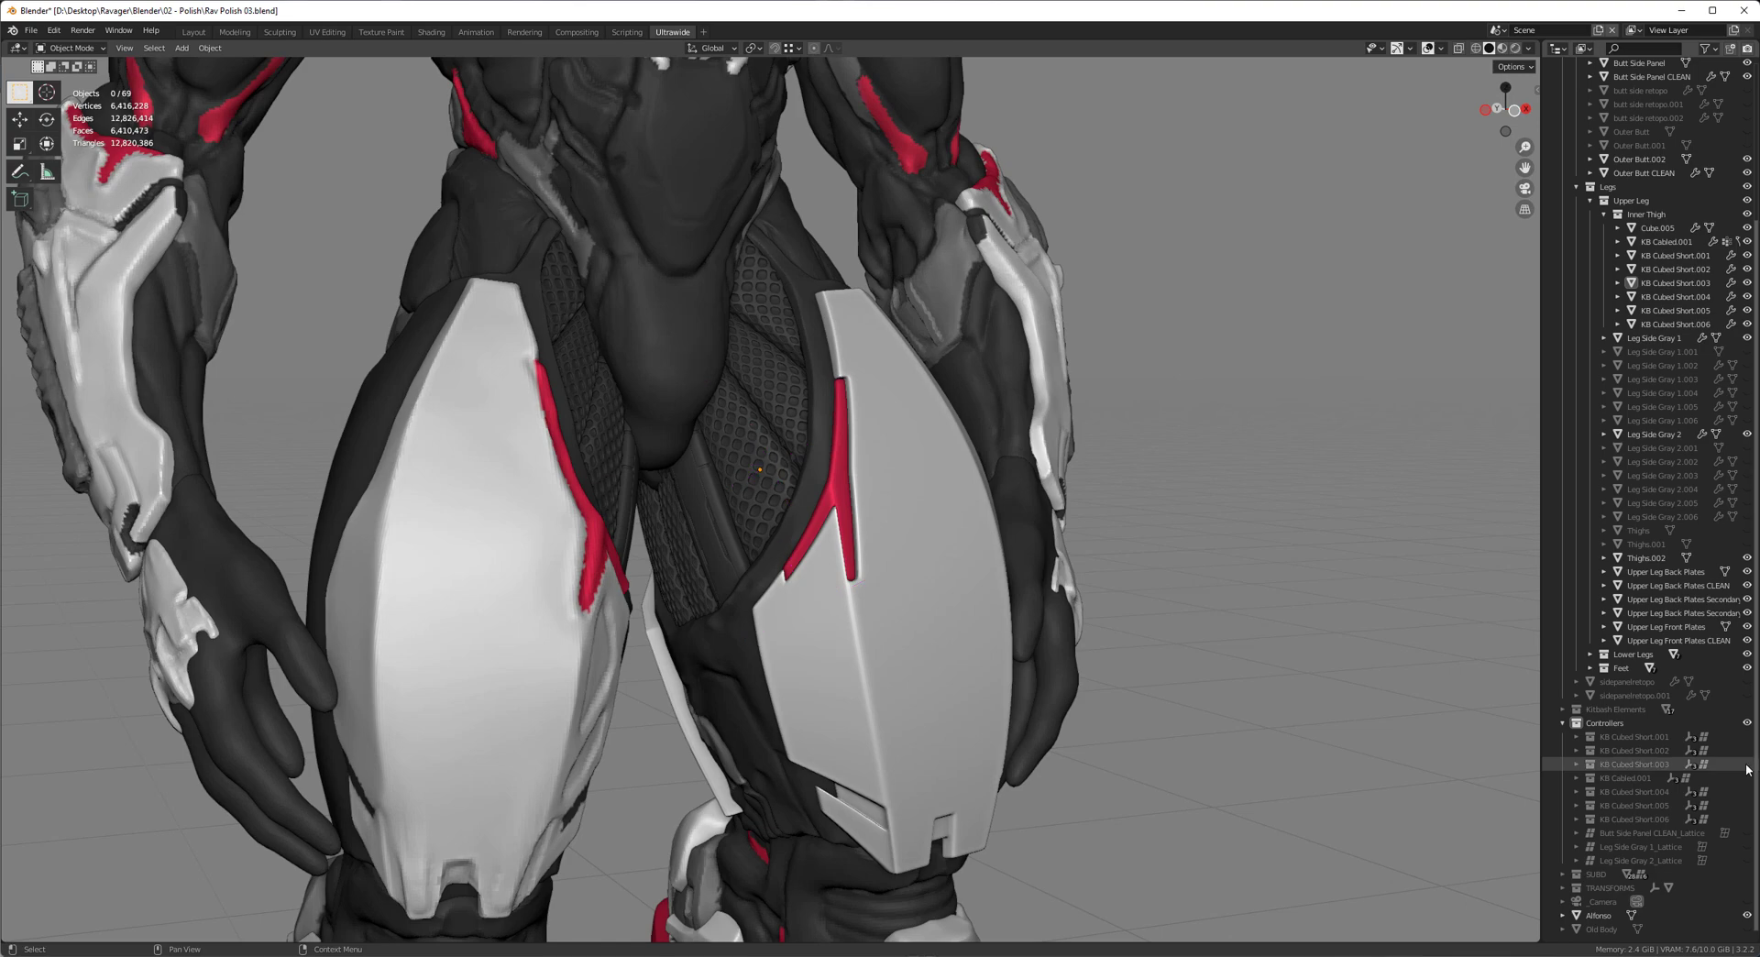
{"action": "left_click", "coordinate": [1746, 765]}
- Select the lowest controller of KB Cubed Short.003 and scale it up
{"action": "scroll", "coordinate": [825, 638], "scroll_direction": "up", "scroll_amount": 3}
{"action": "middle_click_drag", "start_coordinate": [825, 639], "coordinate": [823, 602]}
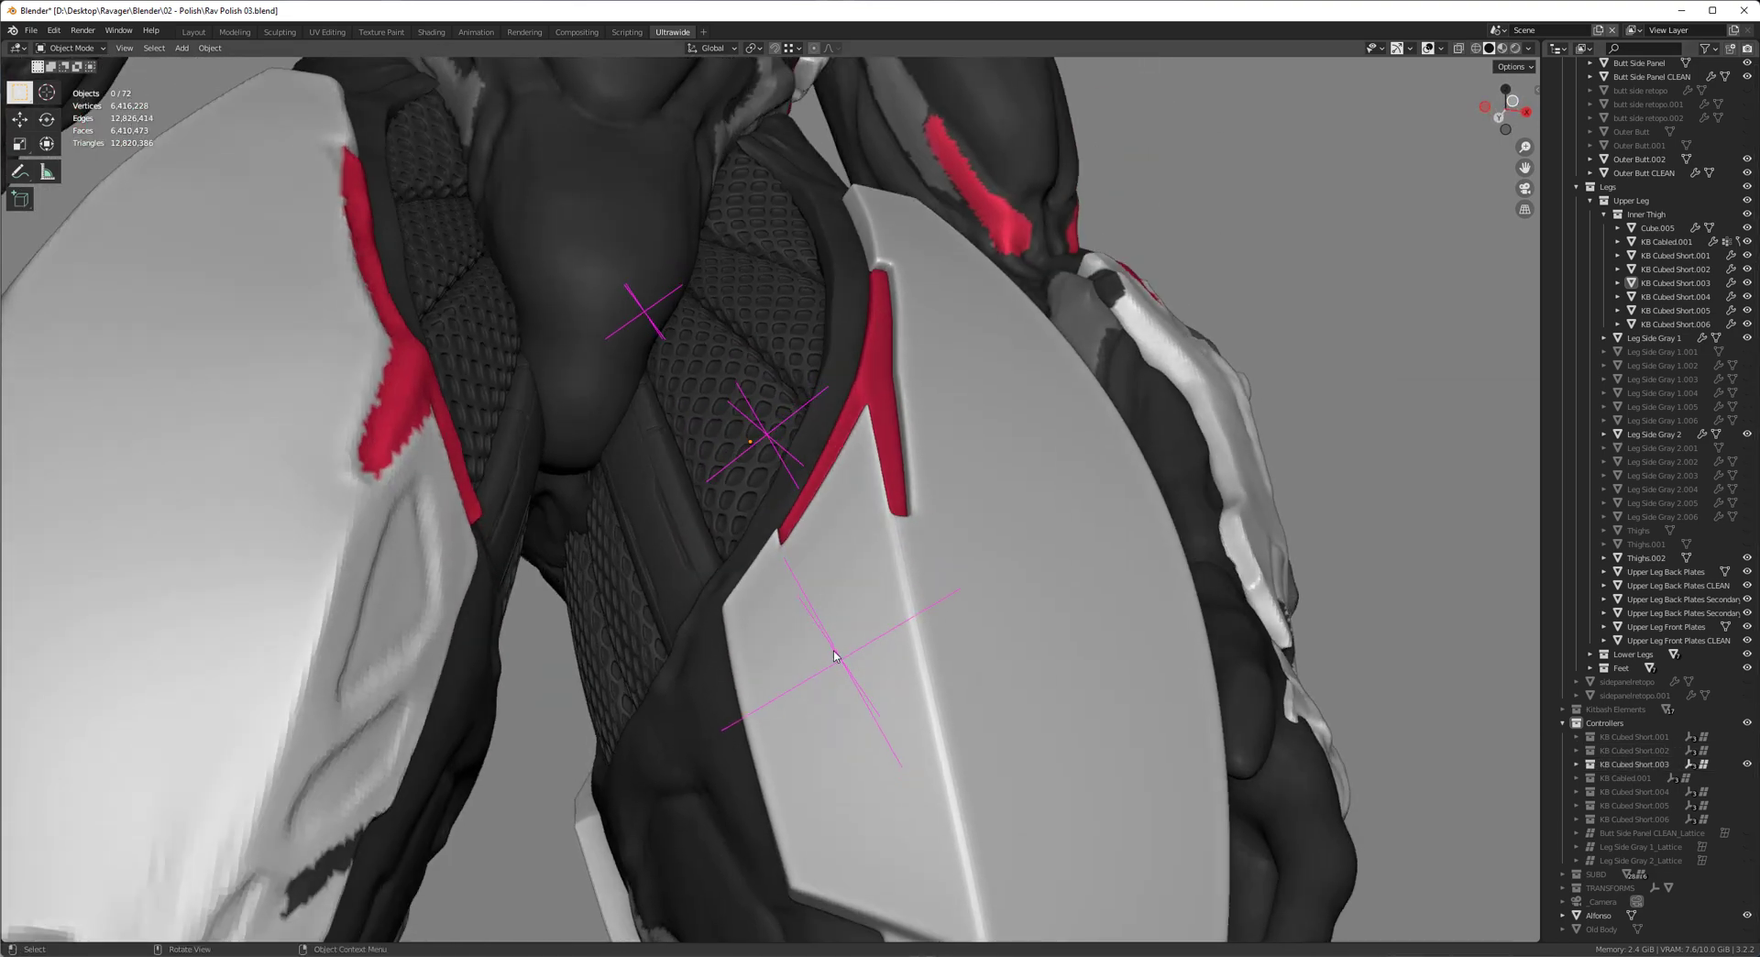
{"action": "left_click", "coordinate": [834, 652]}
{"action": "scroll", "coordinate": [834, 651], "scroll_direction": "down", "scroll_amount": 4}
{"action": "middle_click_drag", "start_coordinate": [863, 589], "coordinate": [903, 640]}
{"action": "scroll", "coordinate": [845, 625], "scroll_direction": "up", "scroll_amount": 3}
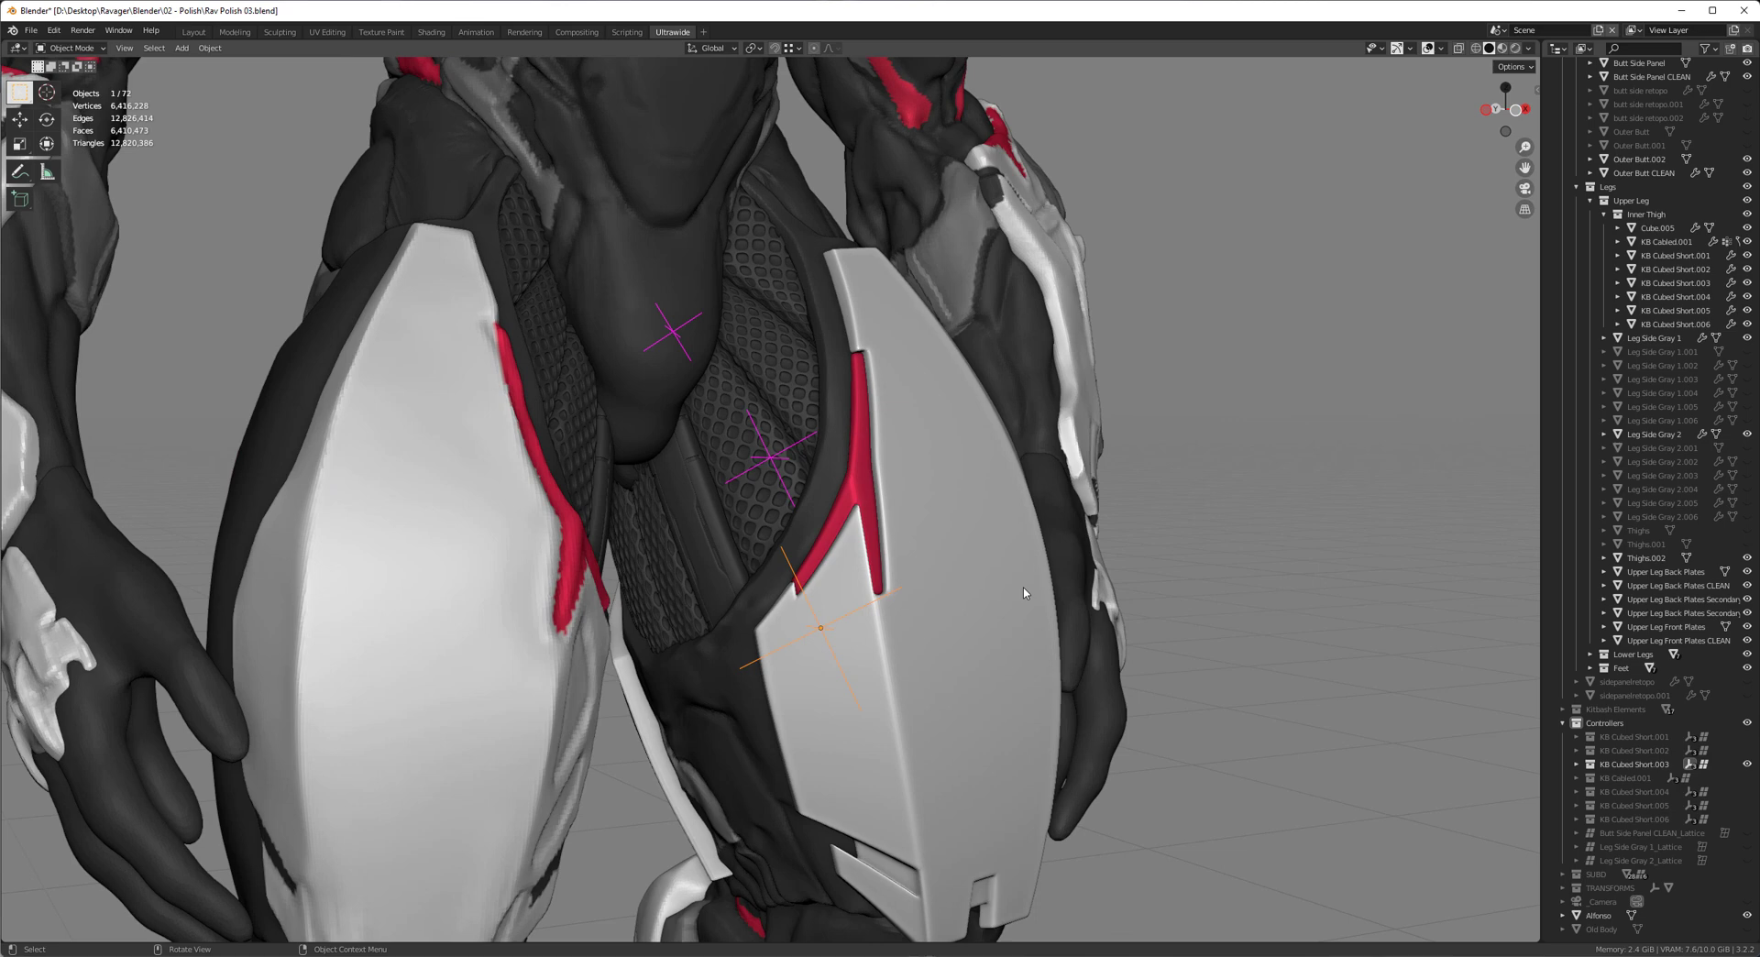
{"action": "key", "text": "s"}
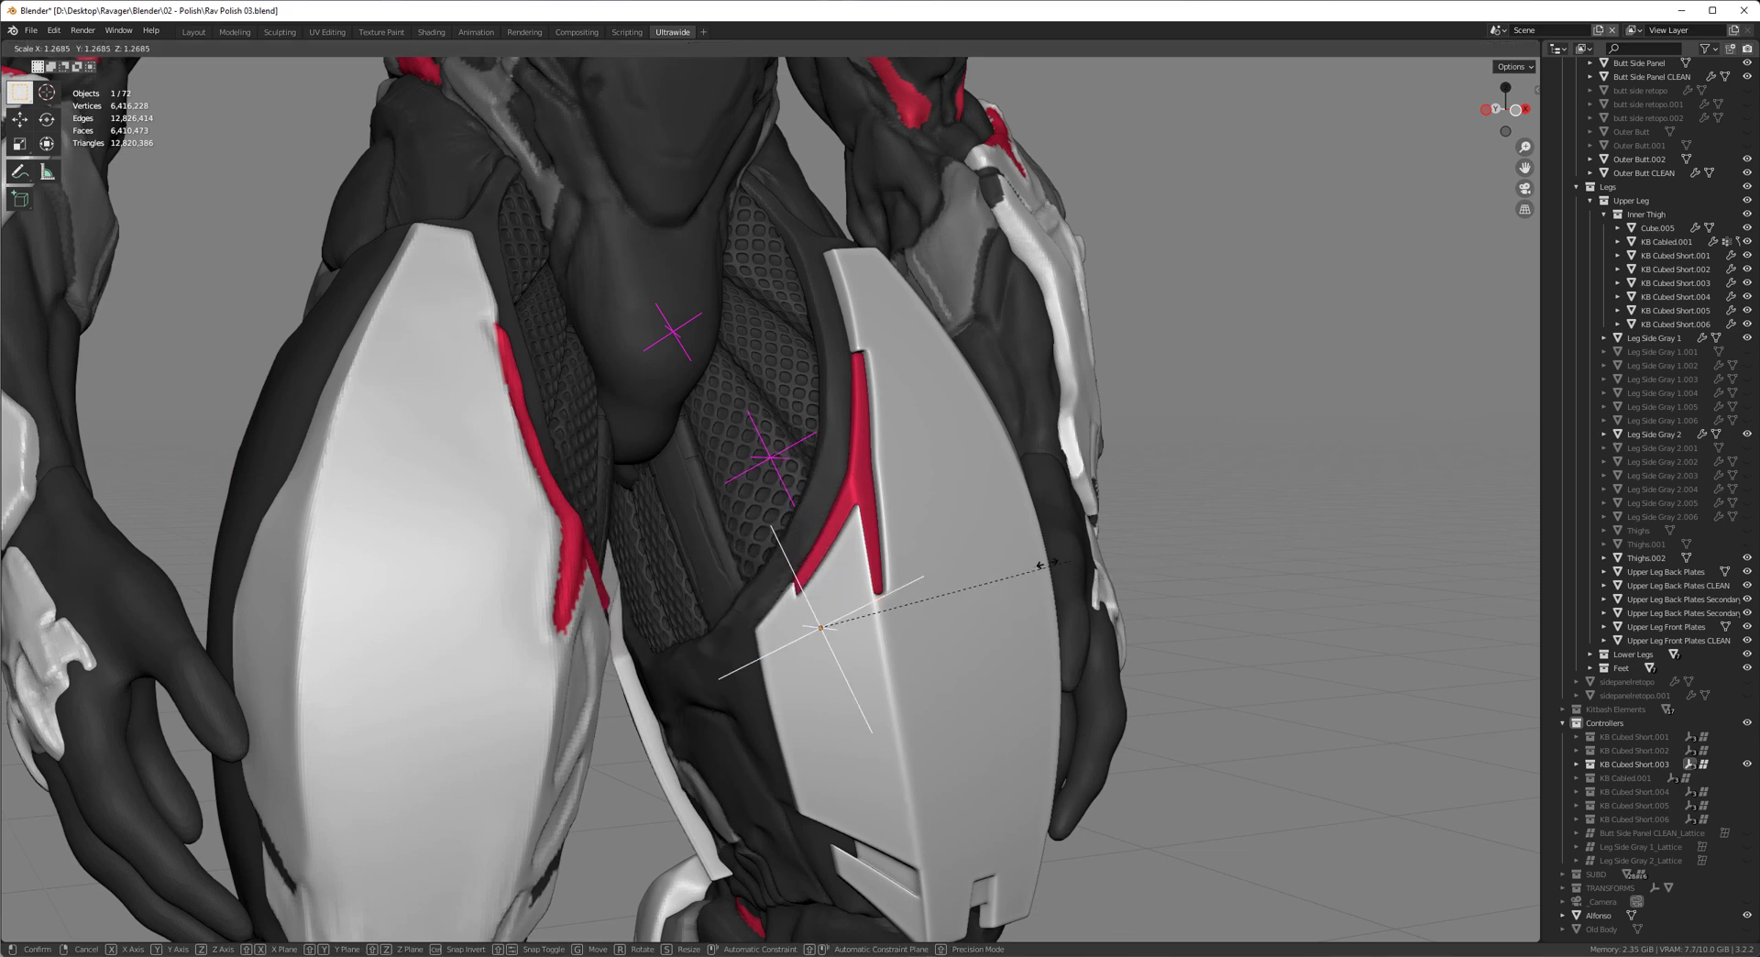